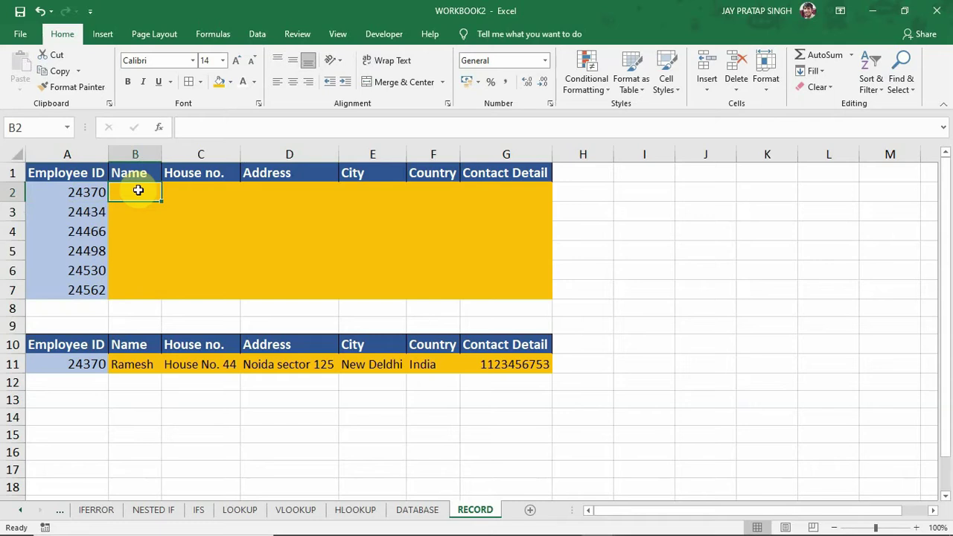
- Review the employee ID list and blank detail columns on the RECORD sheet, and the source employee table on the DATABASE sheet
click(76, 174)
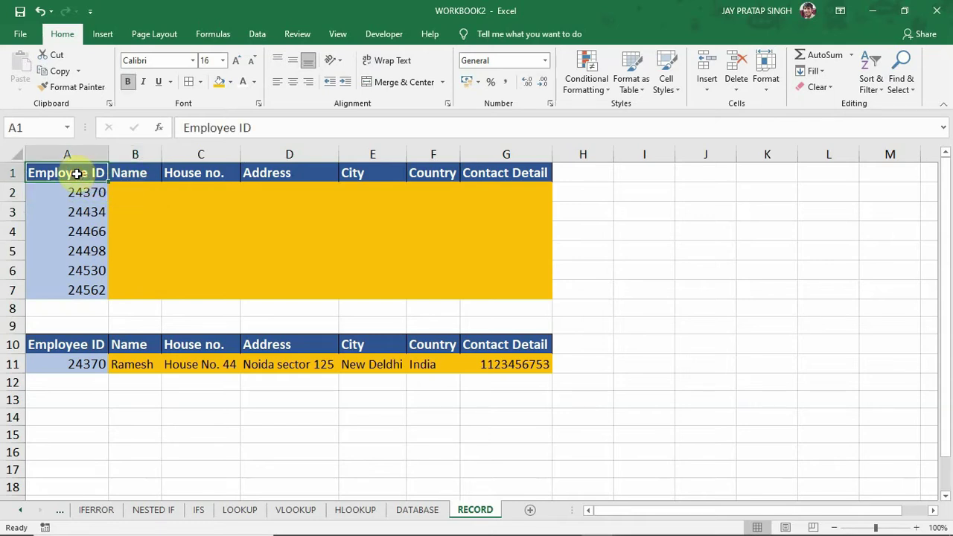
click(77, 191)
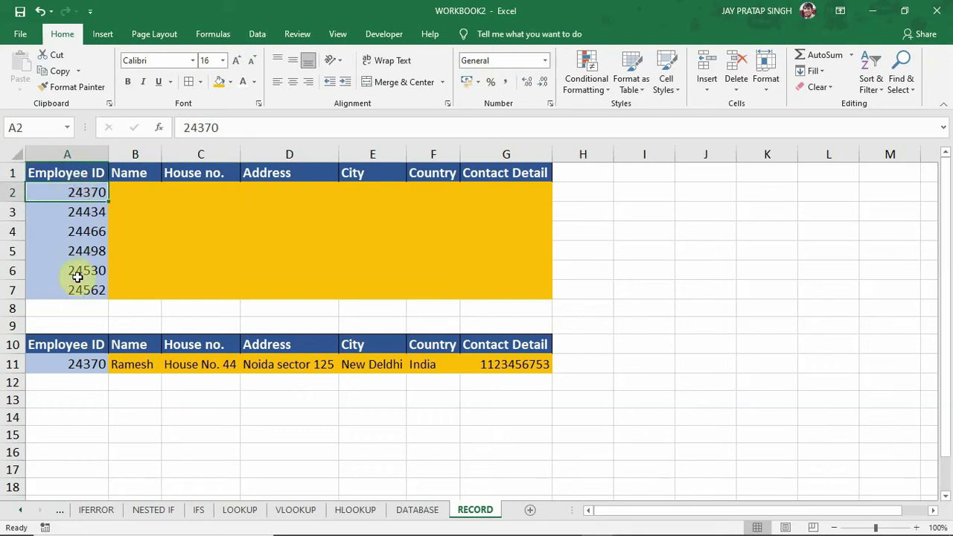
click(137, 151)
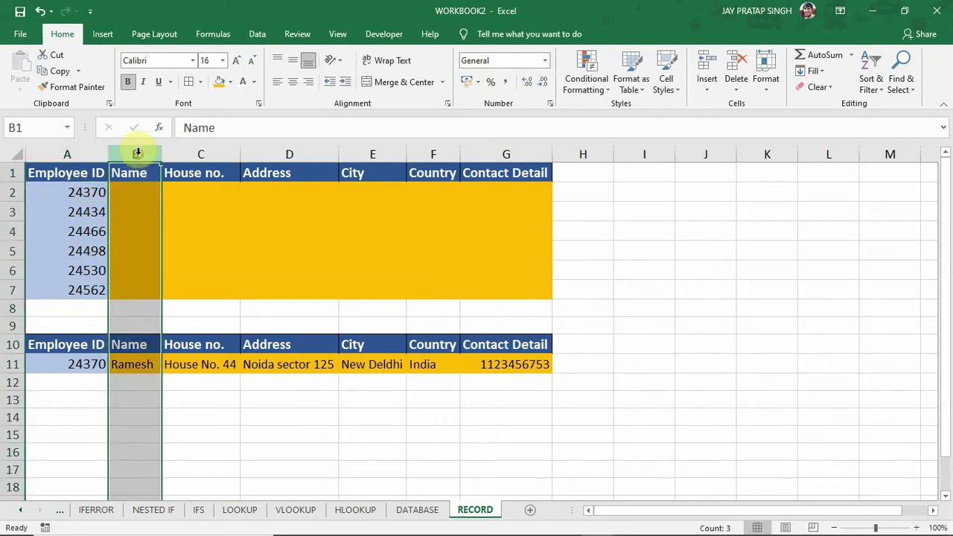
click(192, 151)
click(261, 151)
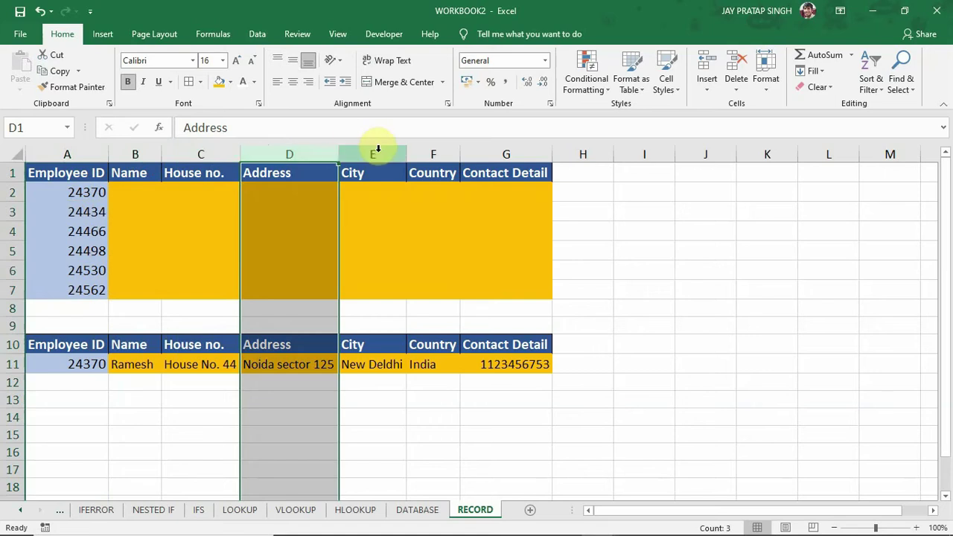
click(374, 151)
click(437, 153)
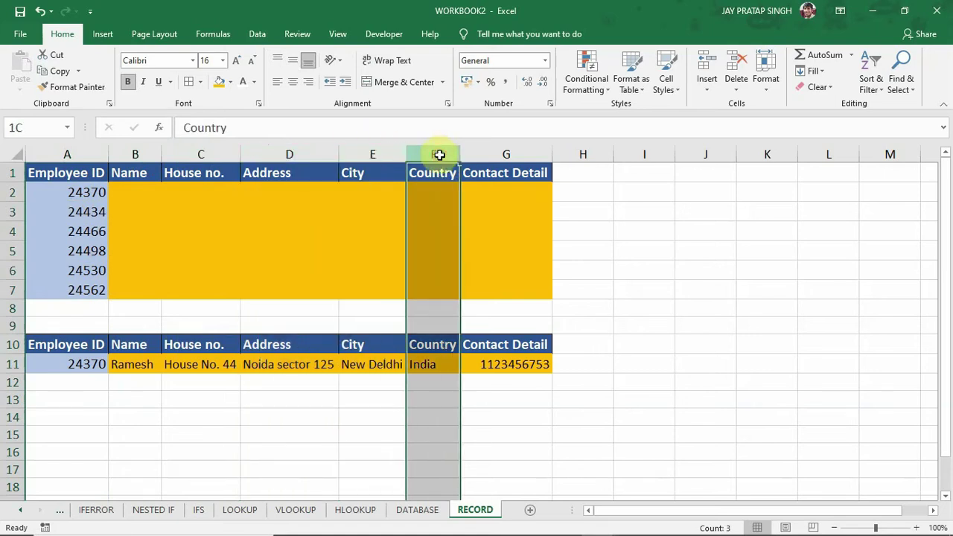
click(484, 149)
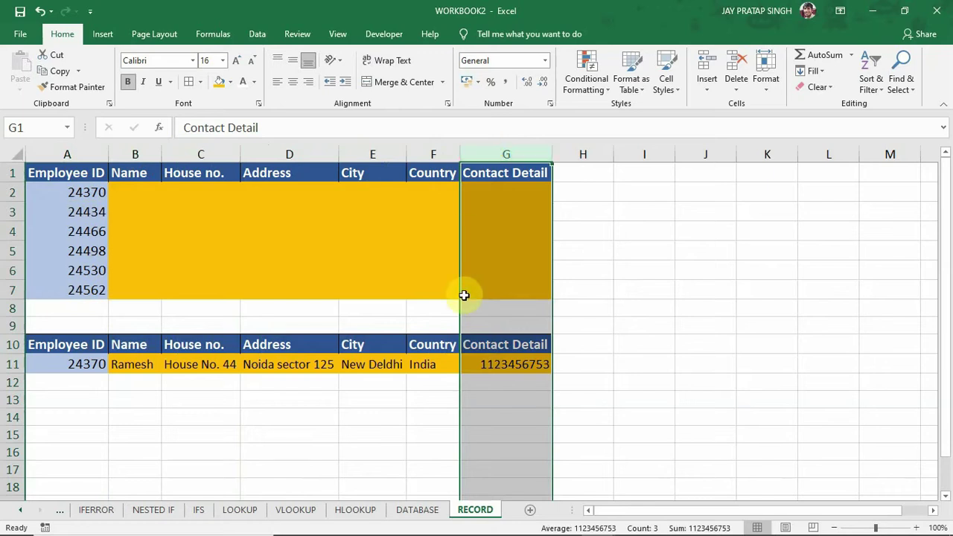
click(417, 510)
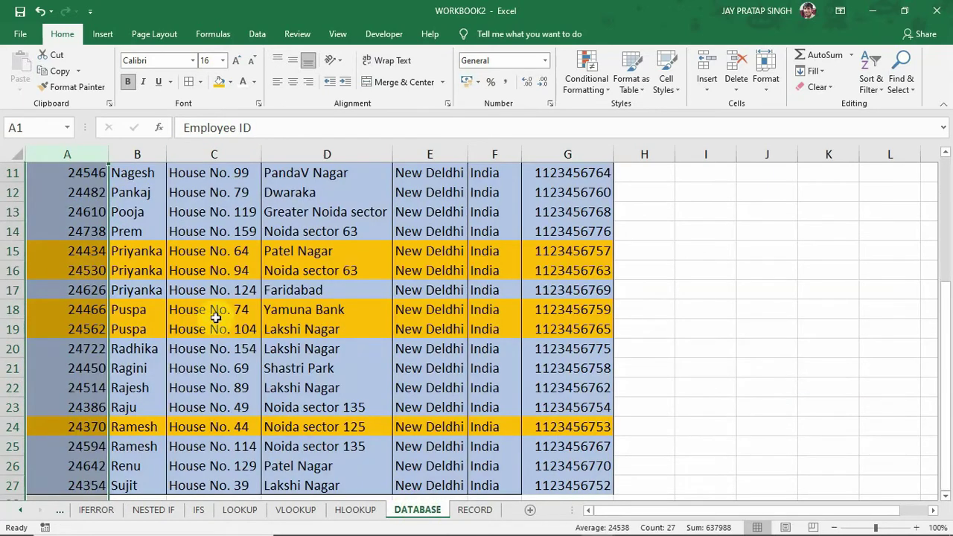
click(84, 149)
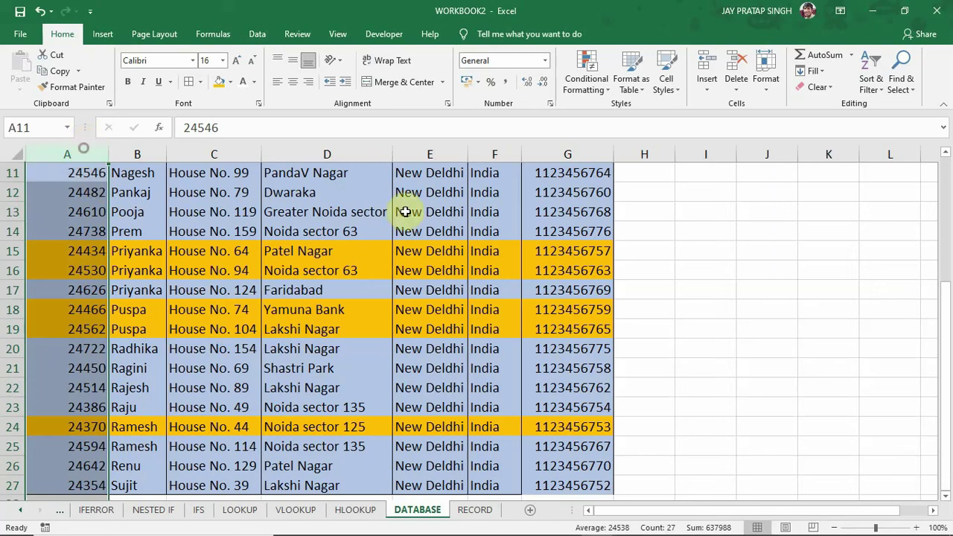
click(946, 195)
drag(946, 195, 946, 175)
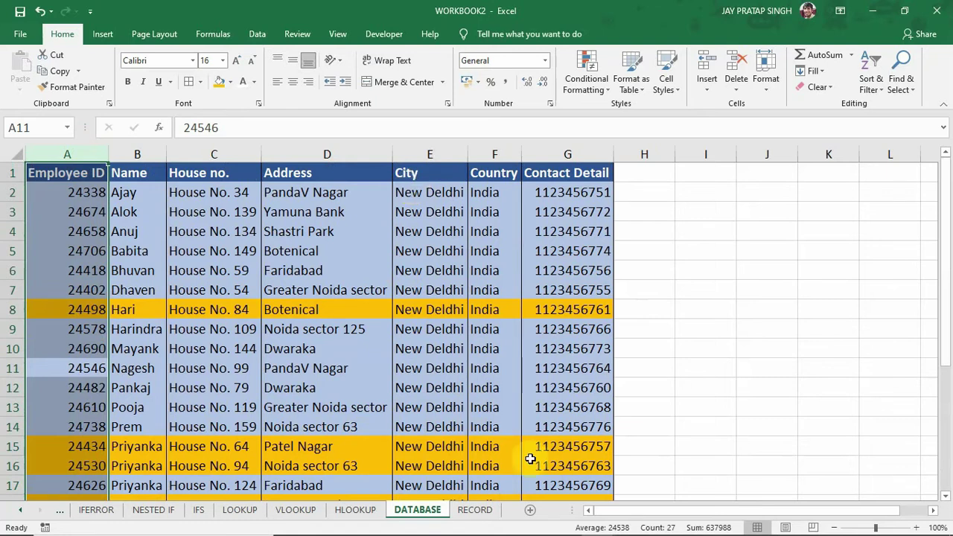
- Start a VLOOKUP formula in cell B2 of the RECORD sheet with A2 as the lookup value
click(473, 510)
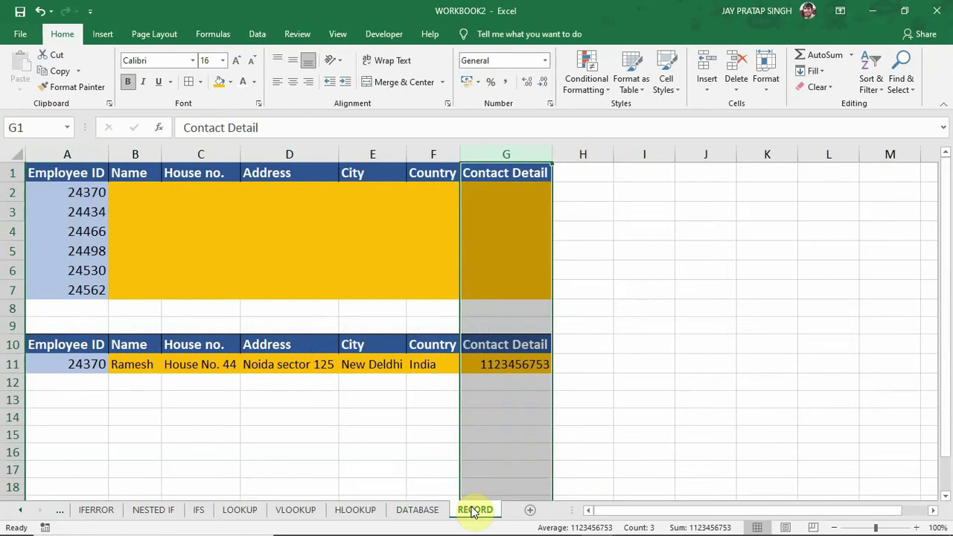
click(149, 198)
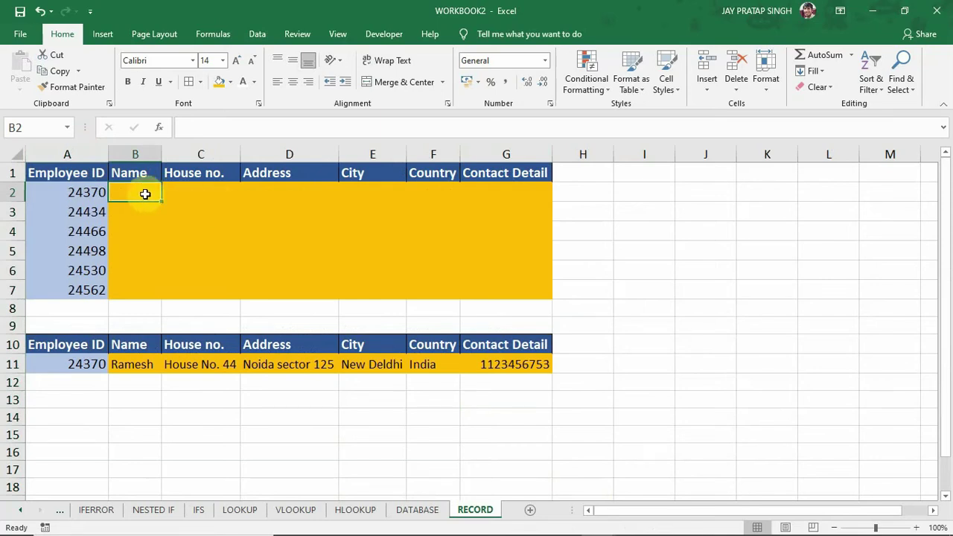
text(=VL)
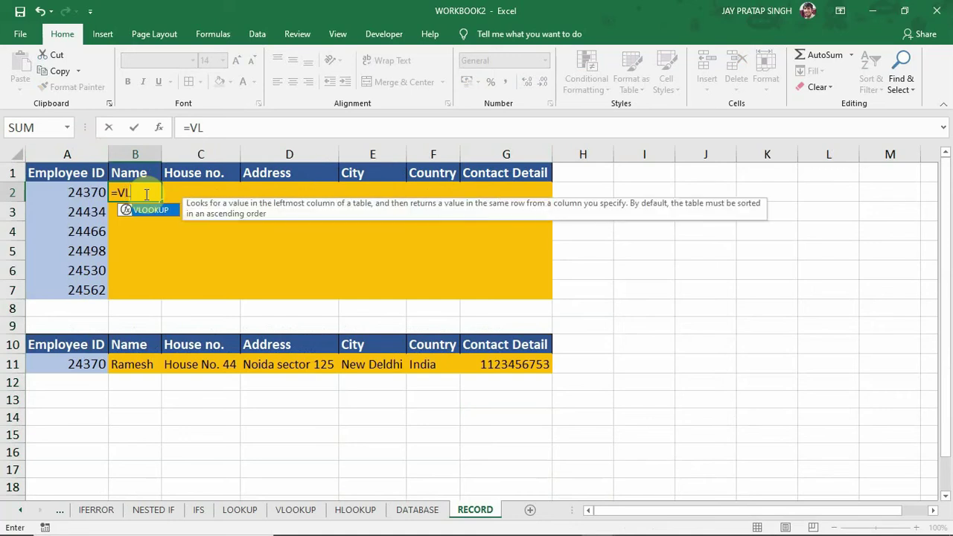
text(OOK)
key(Tab)
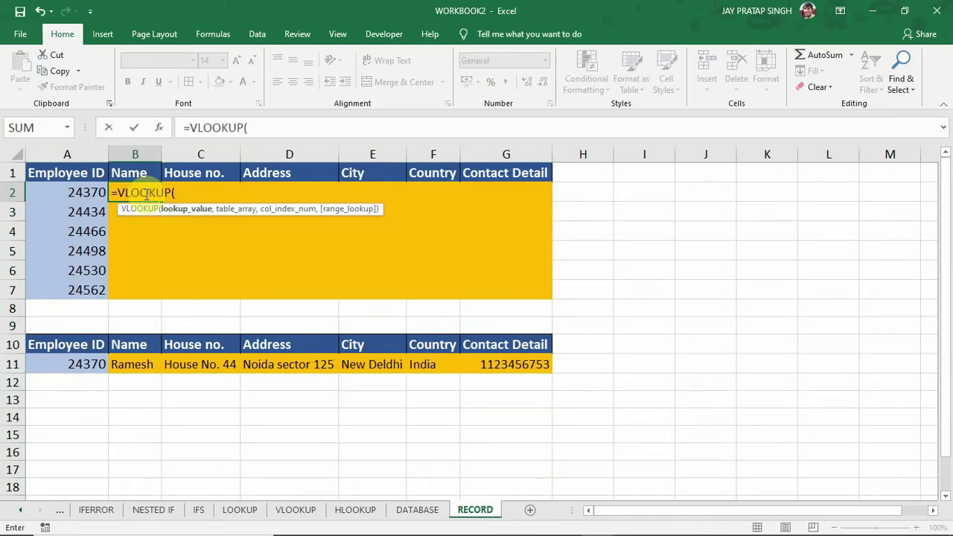
click(72, 191)
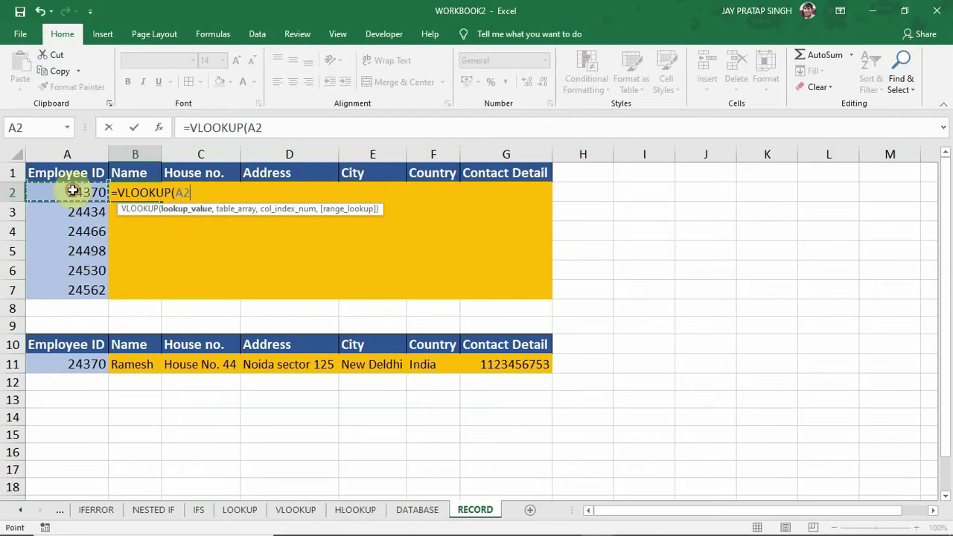
text(,)
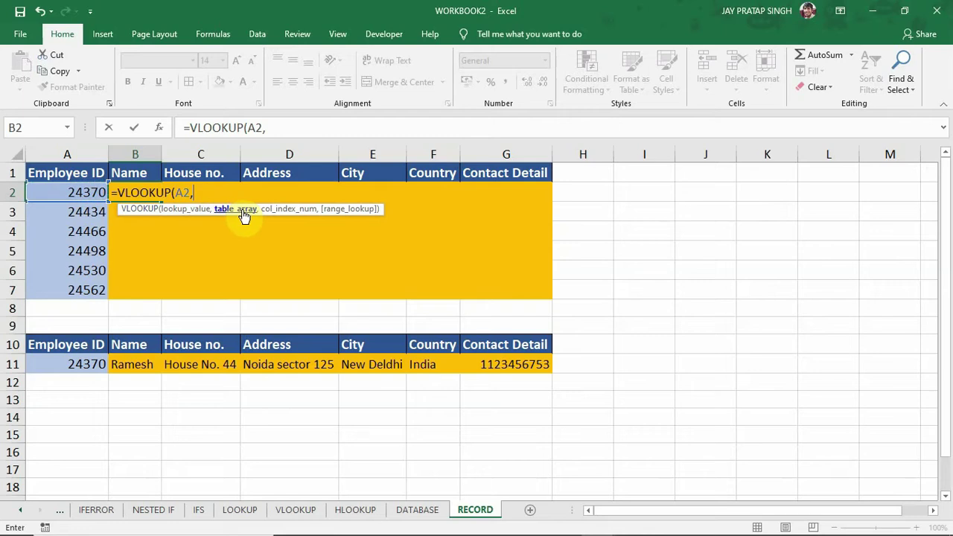
- Set the formula's table array to the absolute range DATABASE!$A$2:$G$27
click(421, 512)
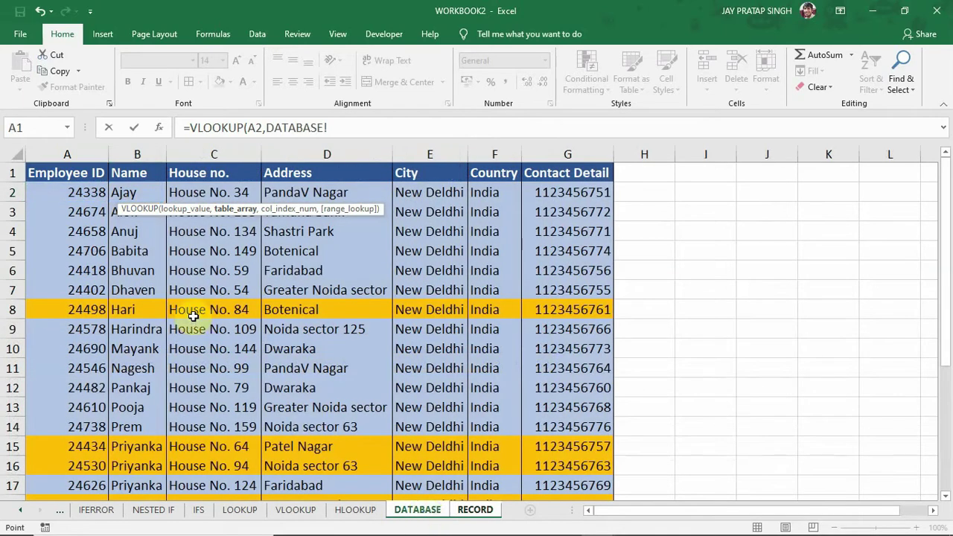
click(67, 191)
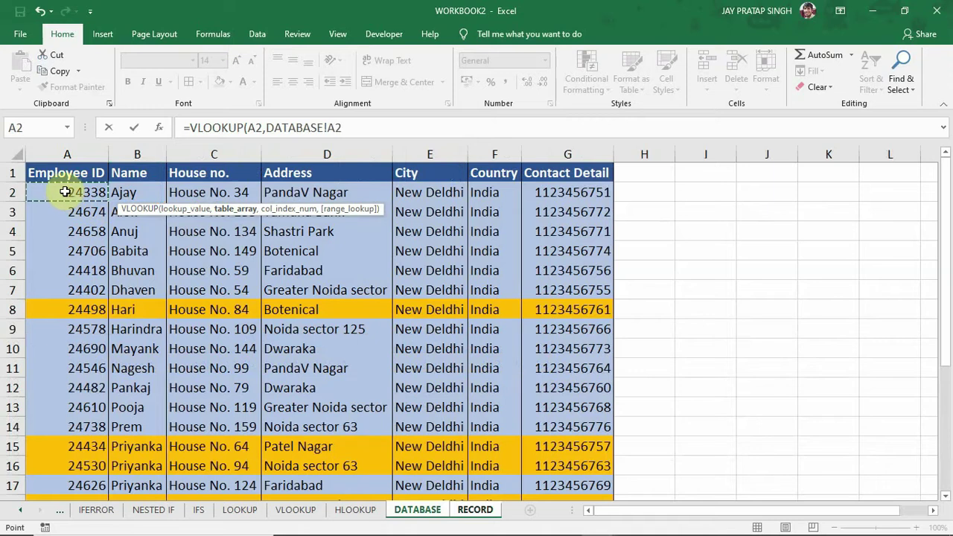
key(ctrl+shift+Down)
key(ctrl+shift+Right)
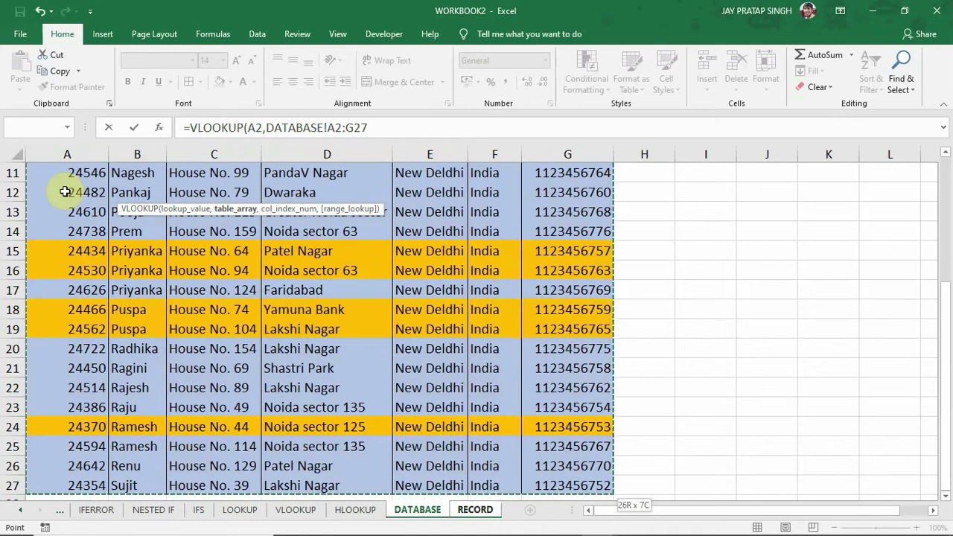
key(F4)
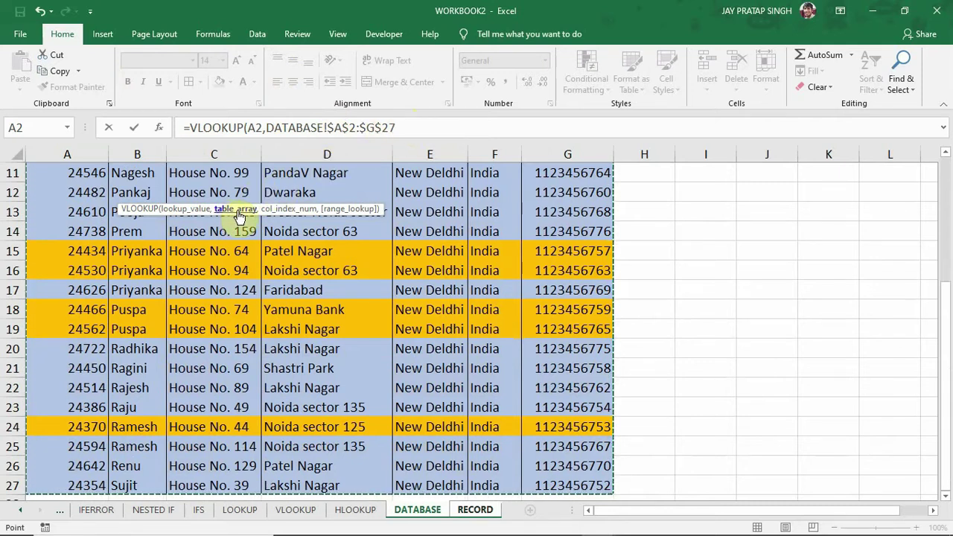
click(398, 129)
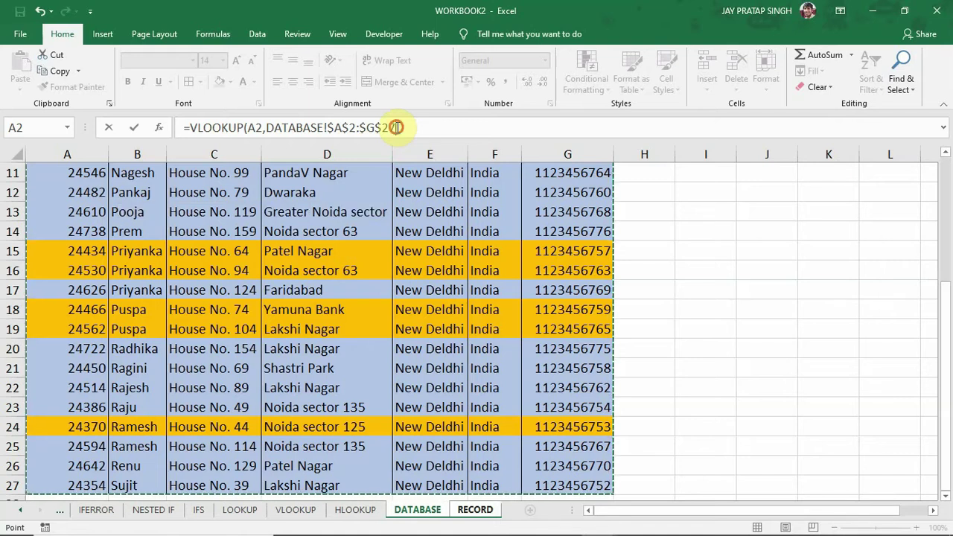
text(,)
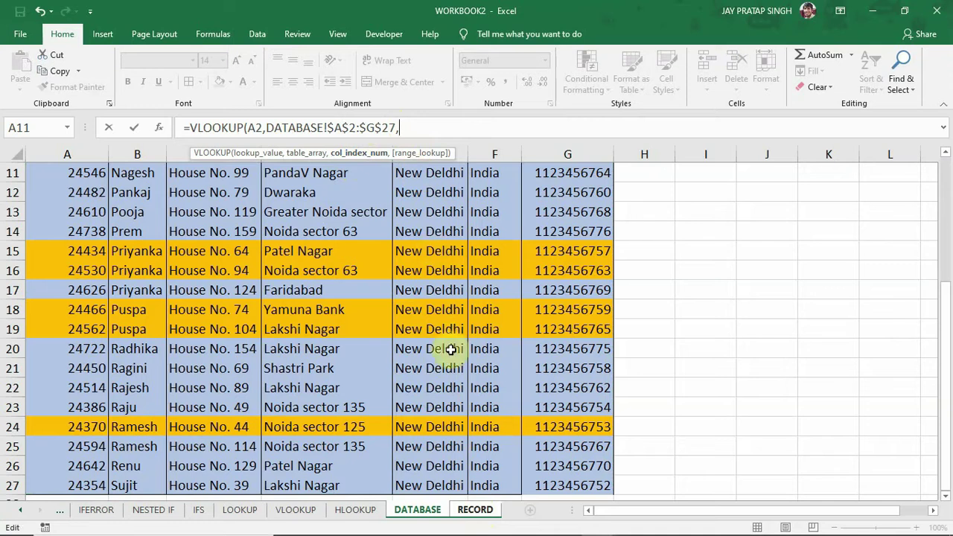
click(473, 510)
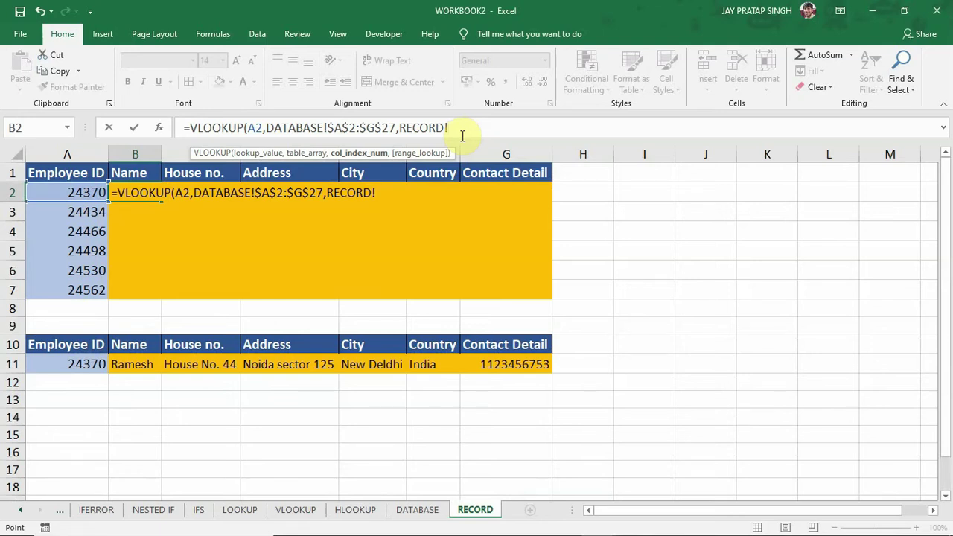
drag(400, 127, 450, 127)
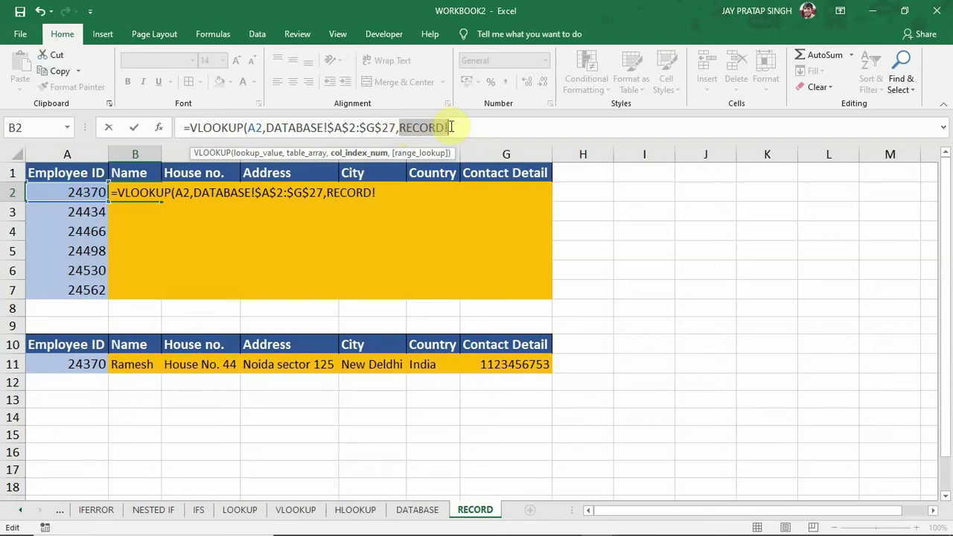
key(BackSpace)
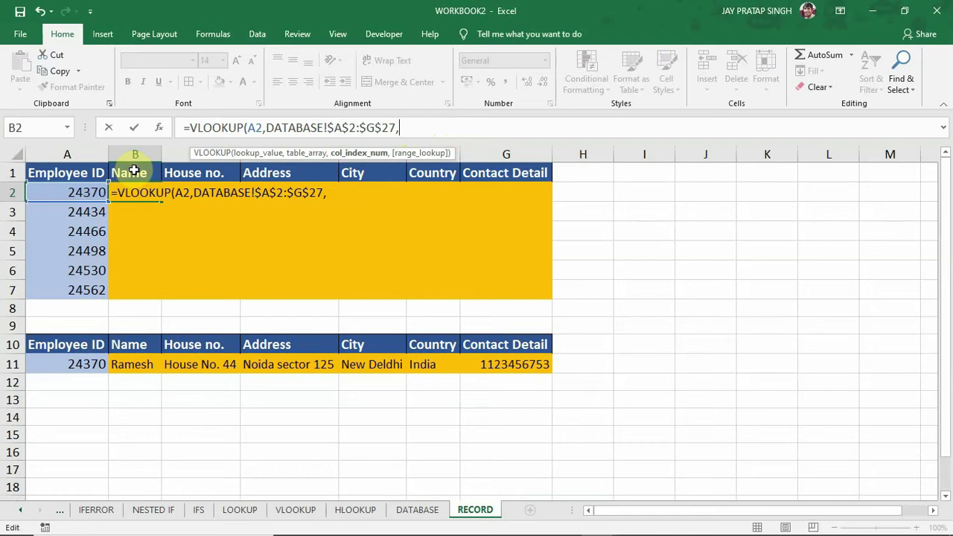
click(426, 511)
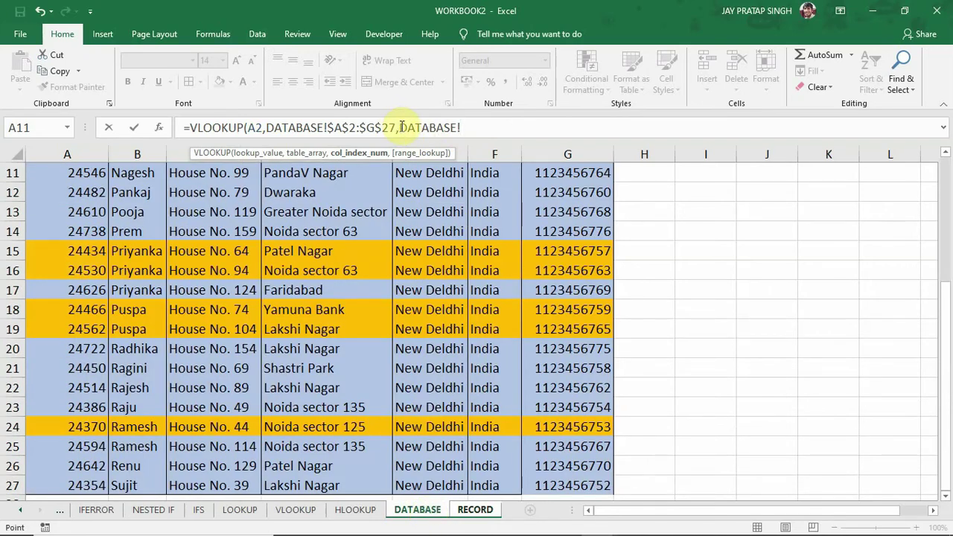
drag(401, 128, 463, 129)
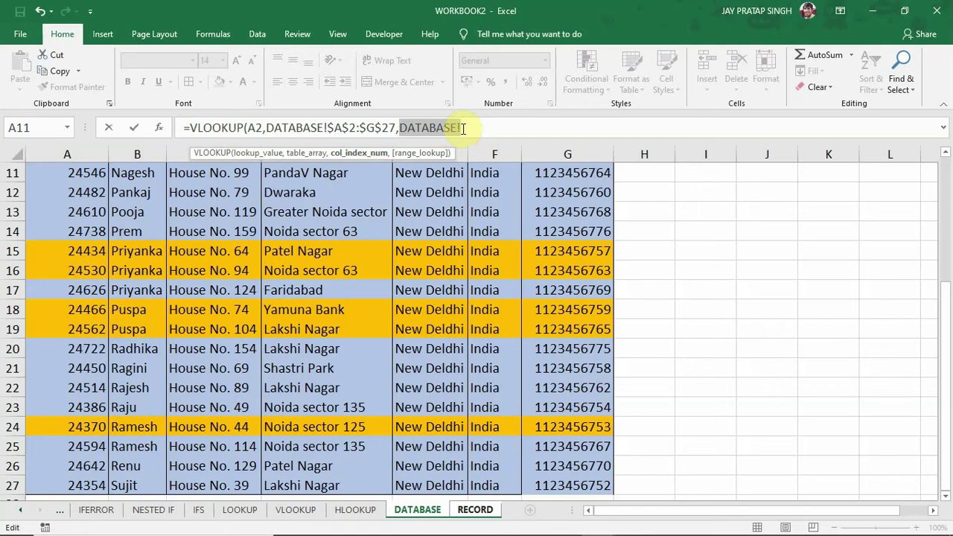
key(BackSpace)
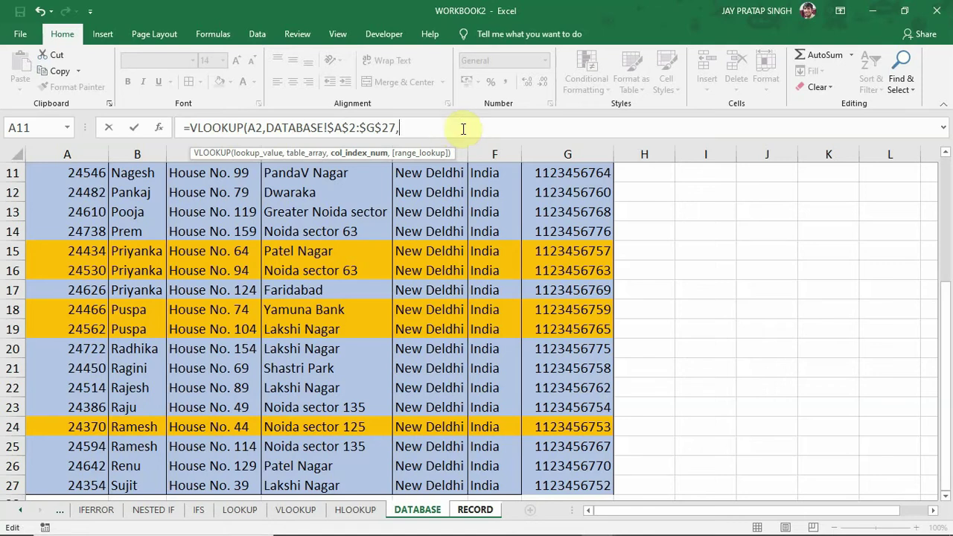
- Complete the VLOOKUP formula with column index 2 and exact match 0
click(943, 168)
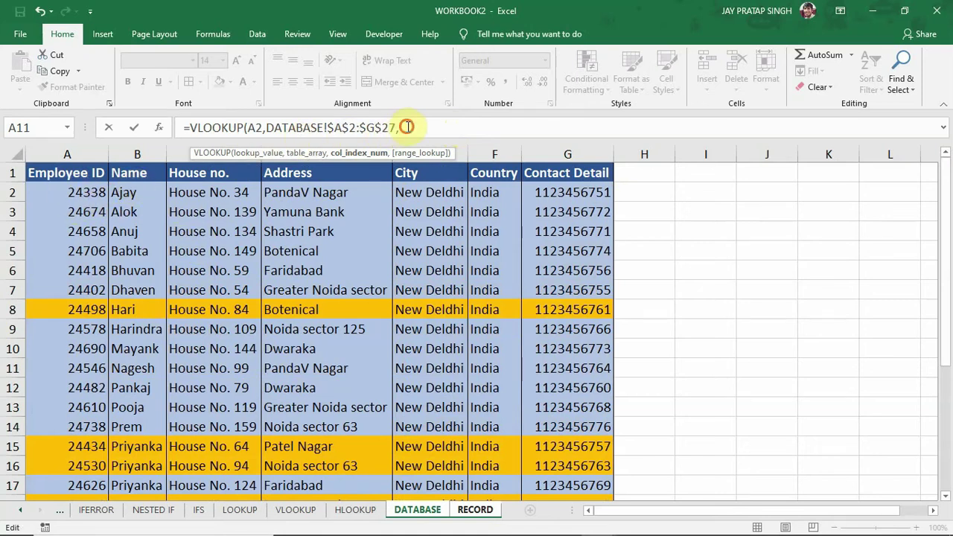
text(2,)
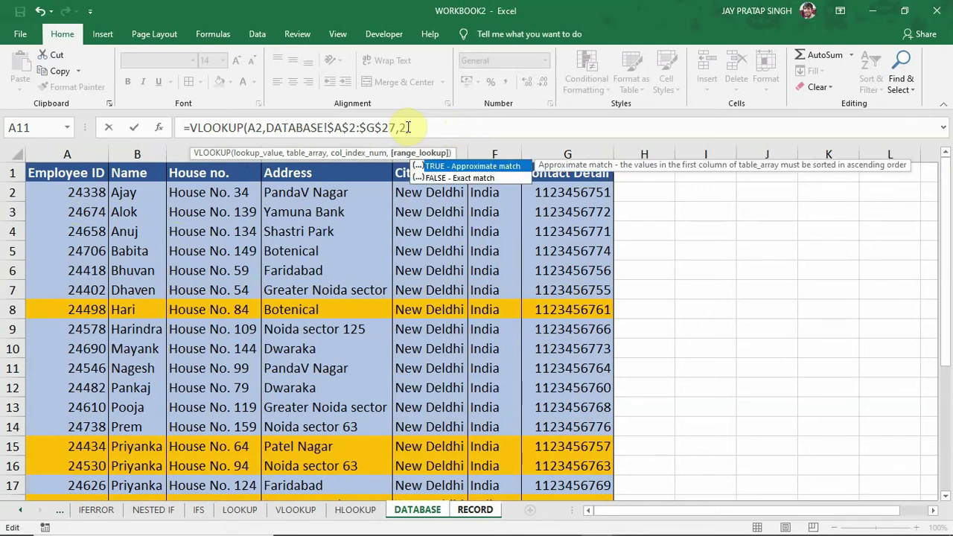
text(0))
key(Return)
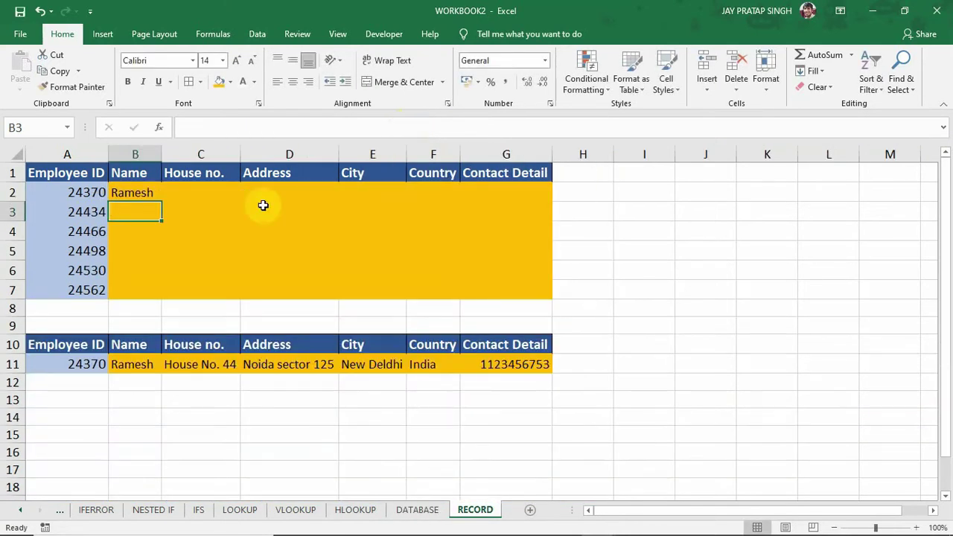
- Fill the Name formula from B2 down to B7 and check the names against their employee IDs
click(132, 190)
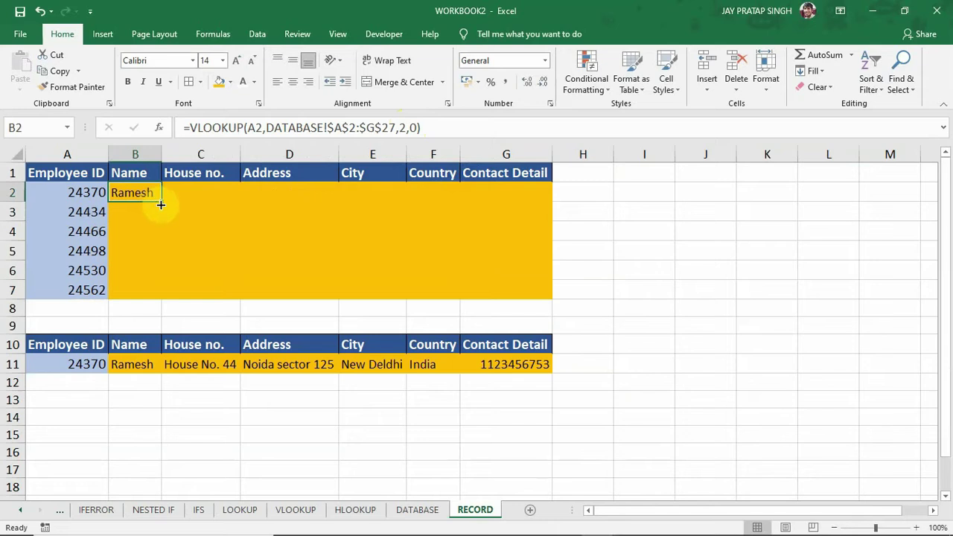
double_click(160, 202)
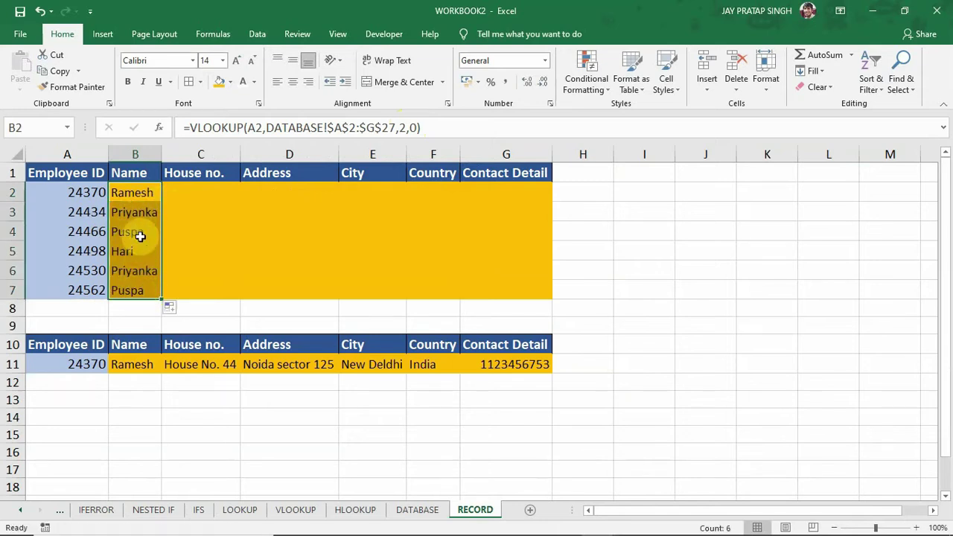
click(85, 212)
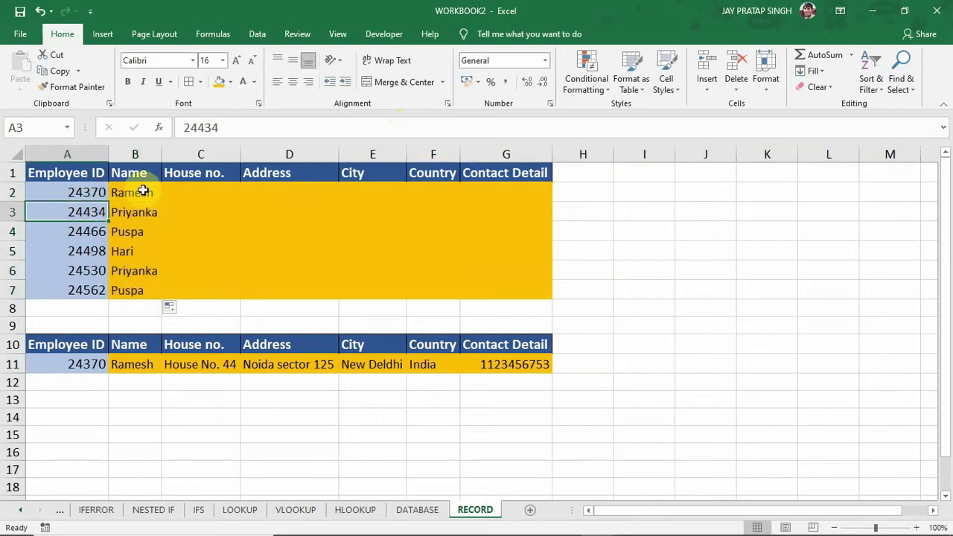
click(142, 191)
click(82, 257)
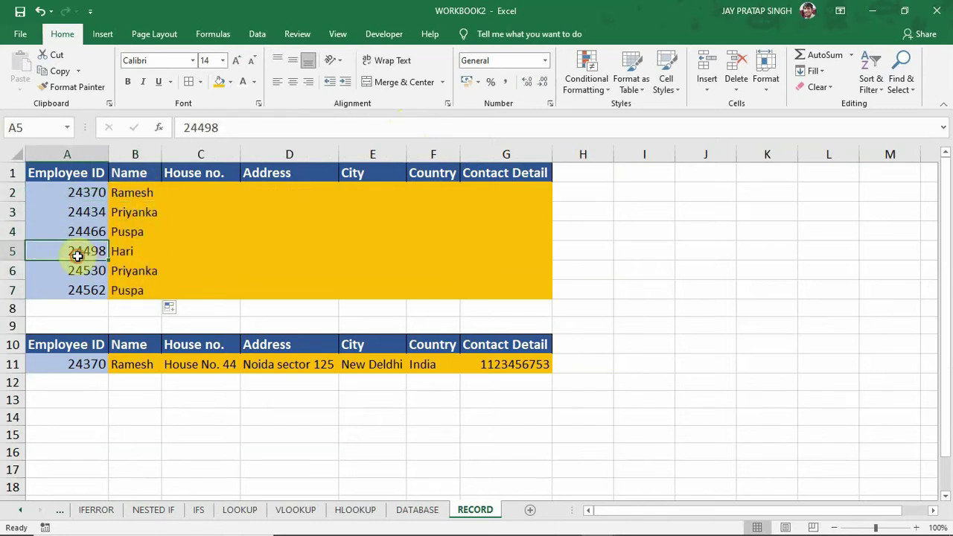
click(133, 262)
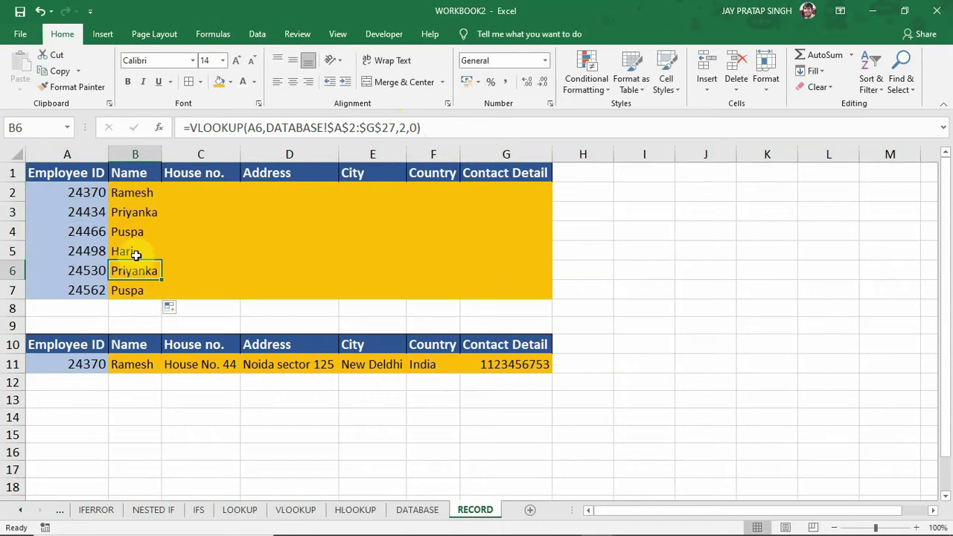
- Check the name returned in B5 against the matching employee ID in row 8 of the DATABASE sheet
click(135, 255)
click(417, 510)
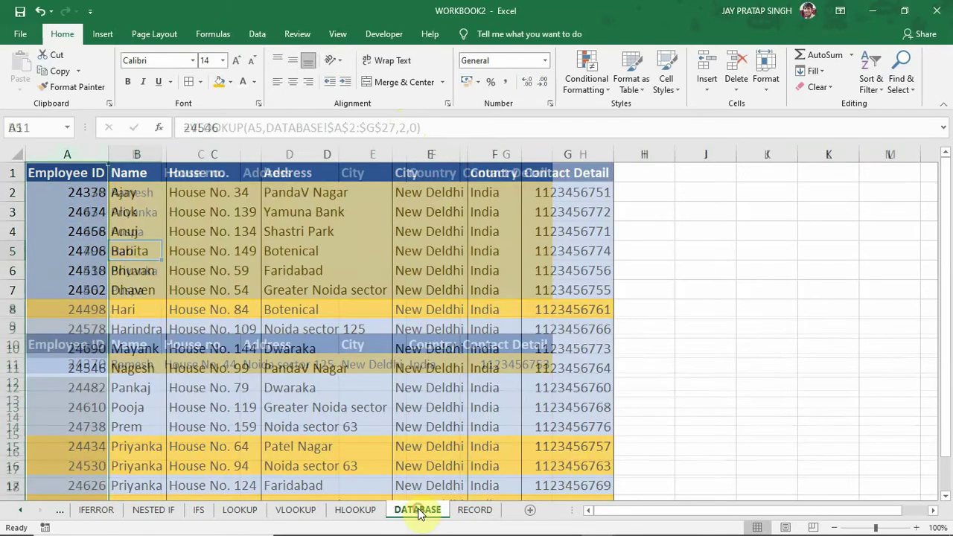
click(81, 309)
click(131, 309)
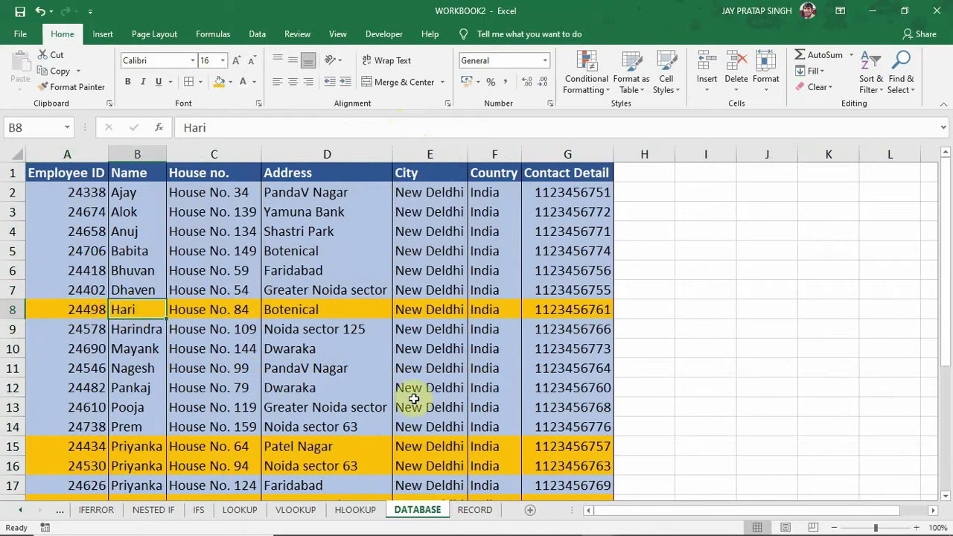
click(475, 510)
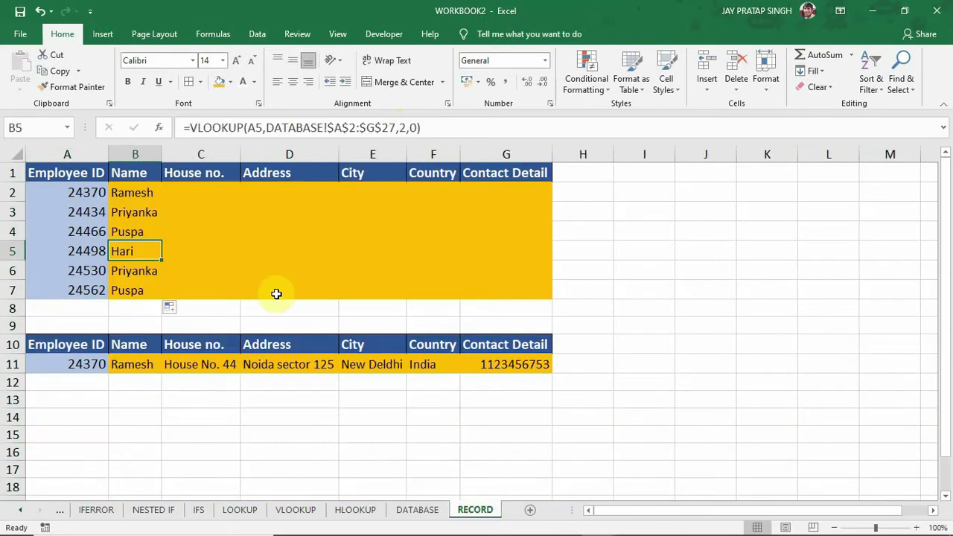
- Fill the VLOOKUP formula from B2 across row 2 to the Contact Detail column in G2
click(137, 194)
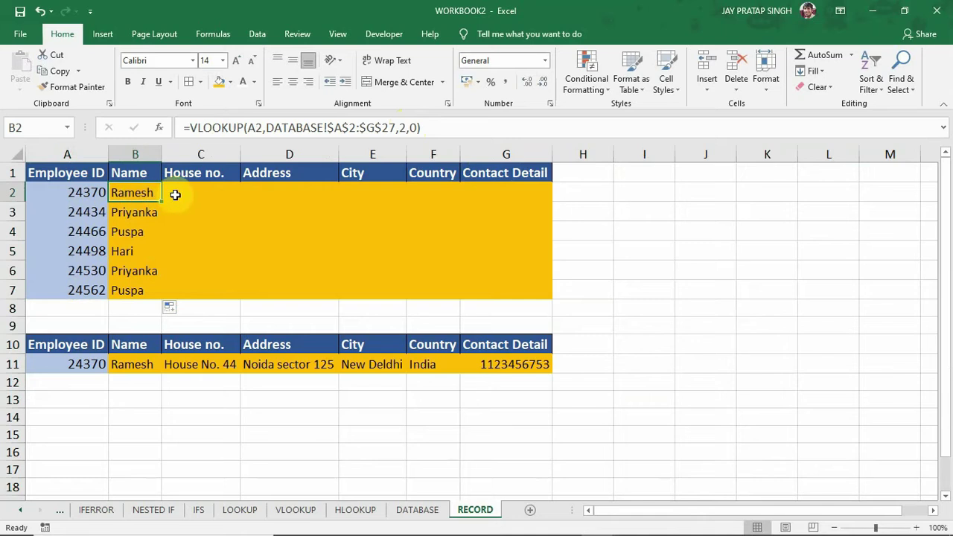
click(182, 193)
click(266, 192)
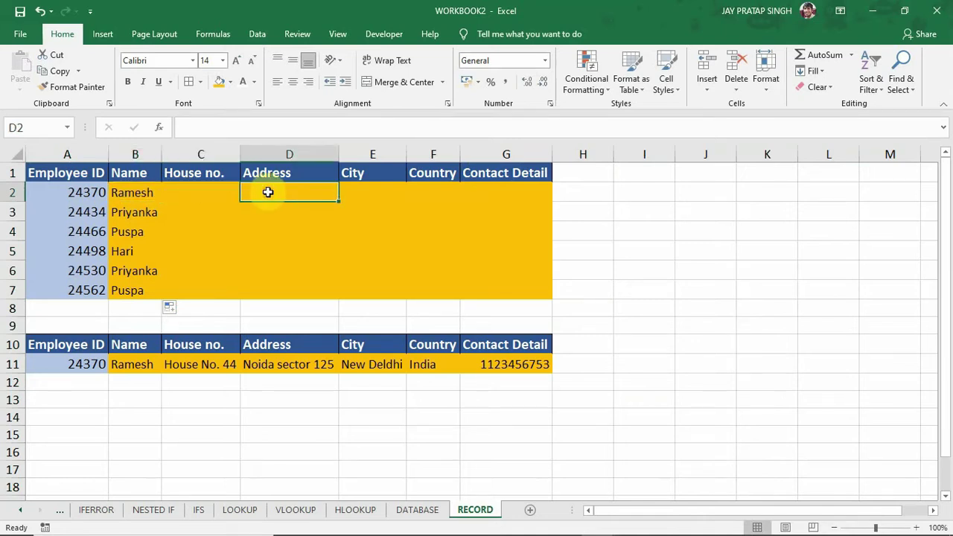
click(368, 195)
click(423, 193)
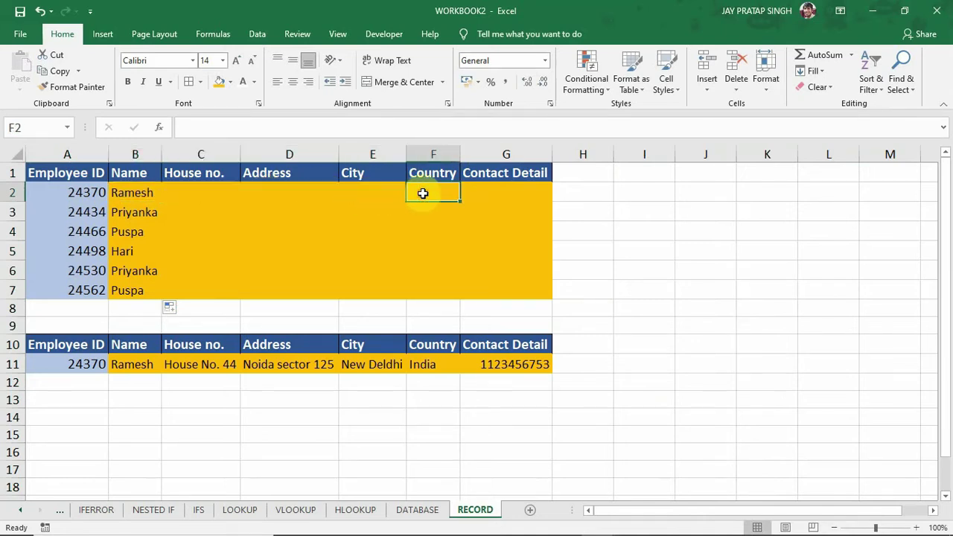
click(490, 194)
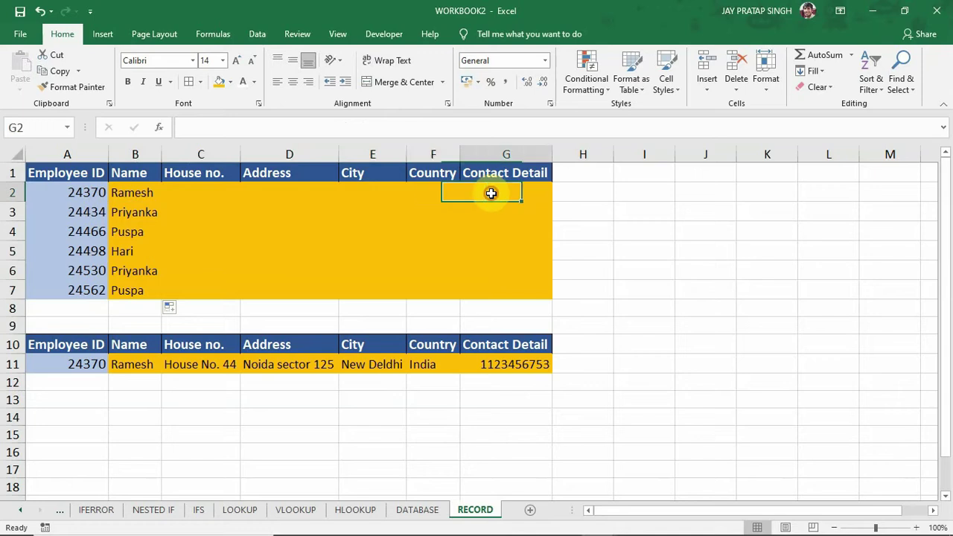
click(140, 192)
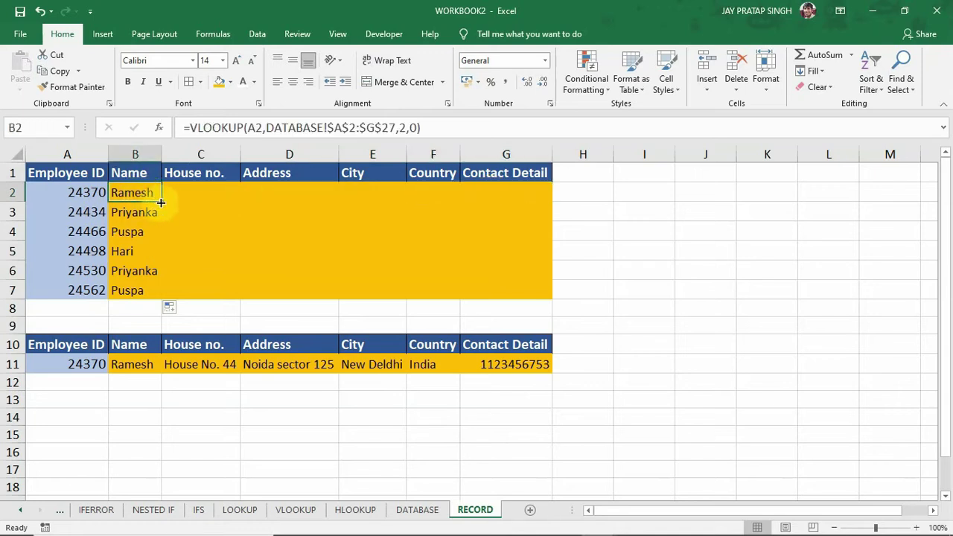
drag(162, 202, 534, 207)
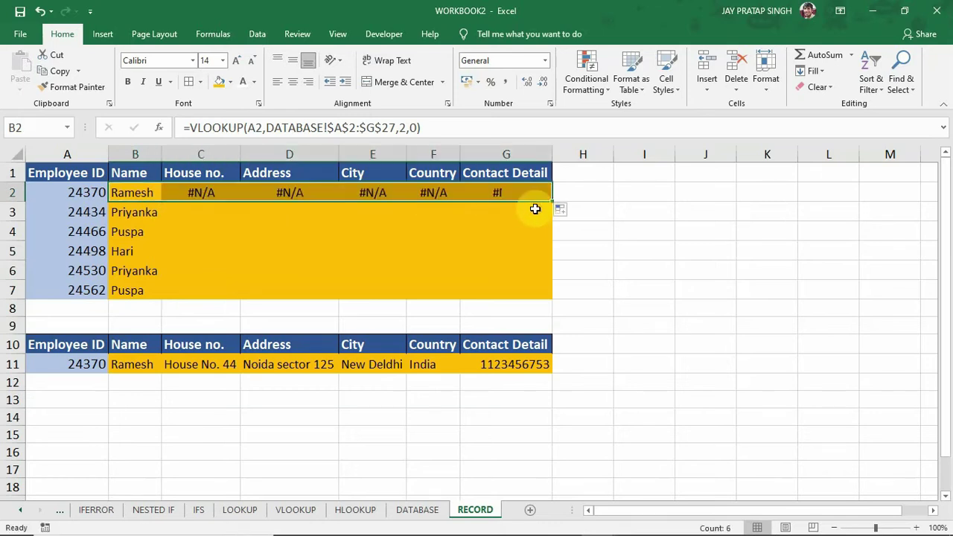
- Inspect the copied VLOOKUP formulas in C2 to G2, examining the column index arguments in C2 and D2
click(216, 195)
click(274, 193)
click(362, 193)
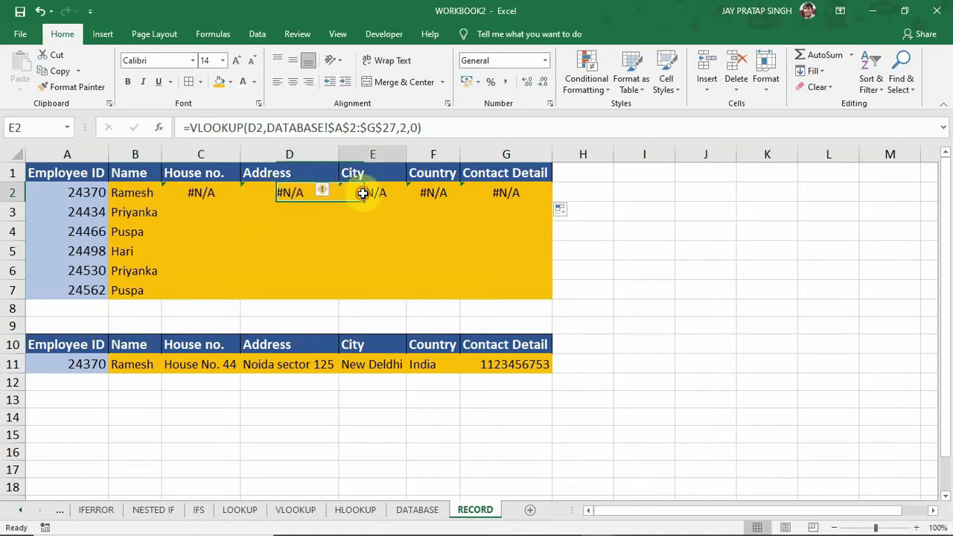
click(432, 193)
click(497, 195)
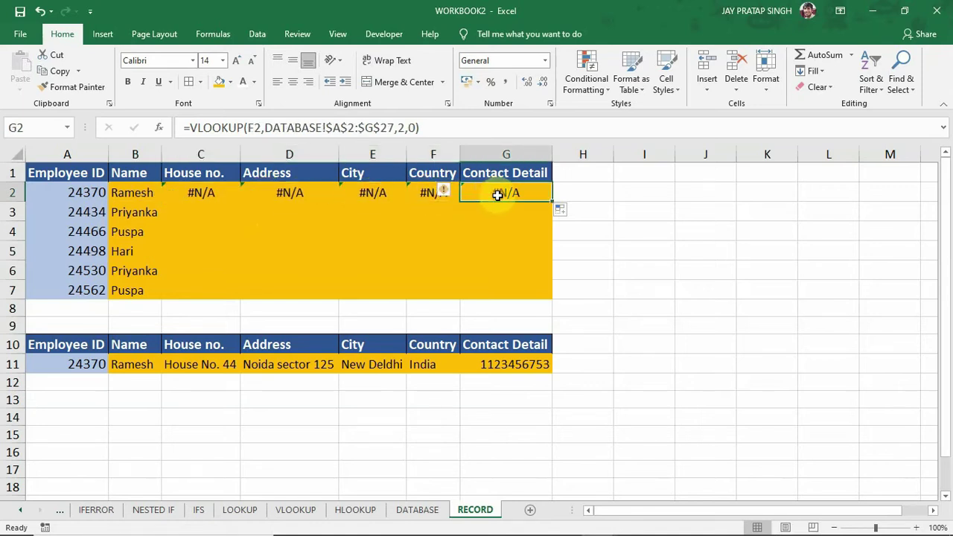
double_click(200, 192)
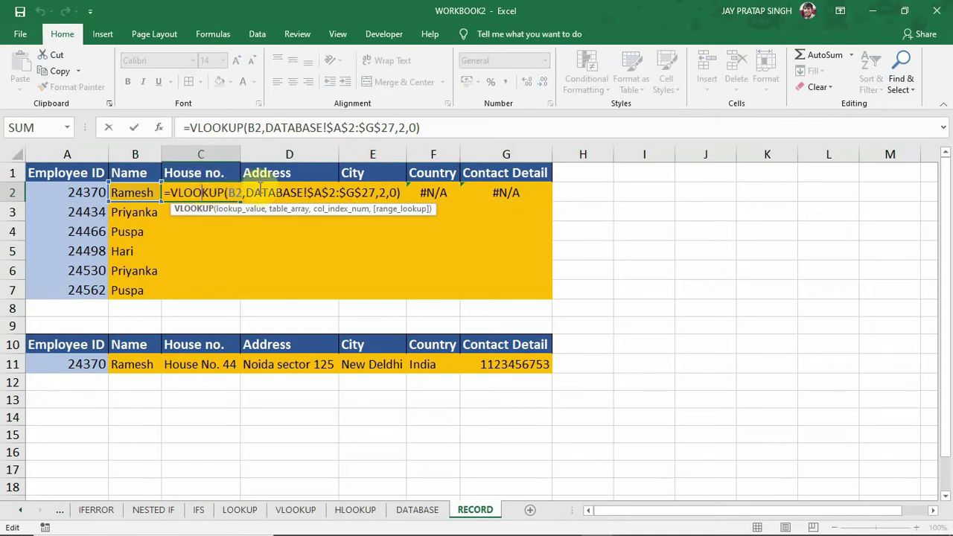
click(385, 192)
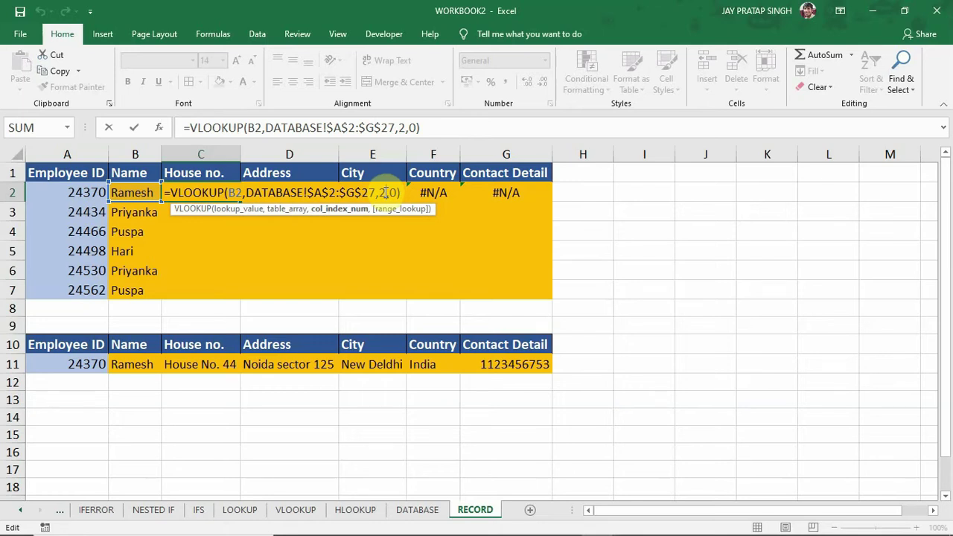
key(Return)
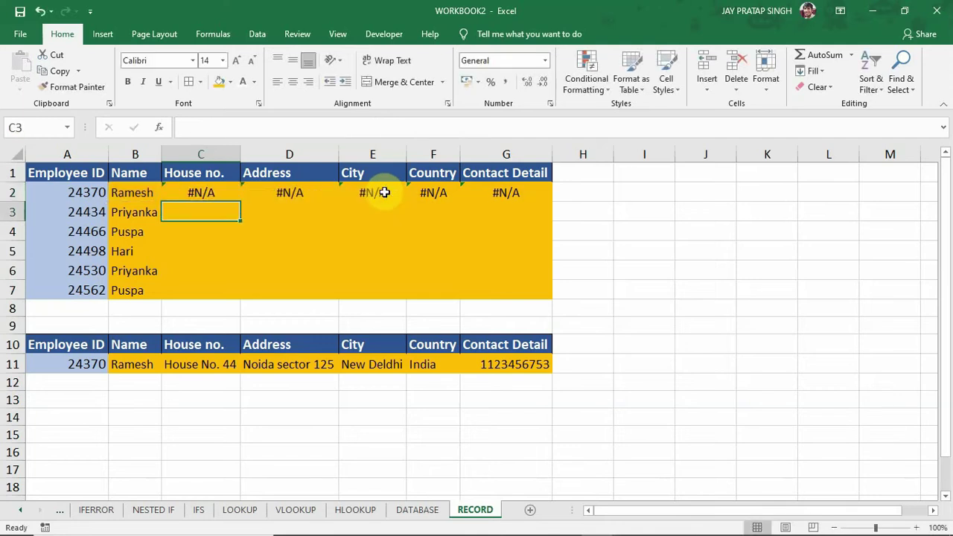
double_click(301, 189)
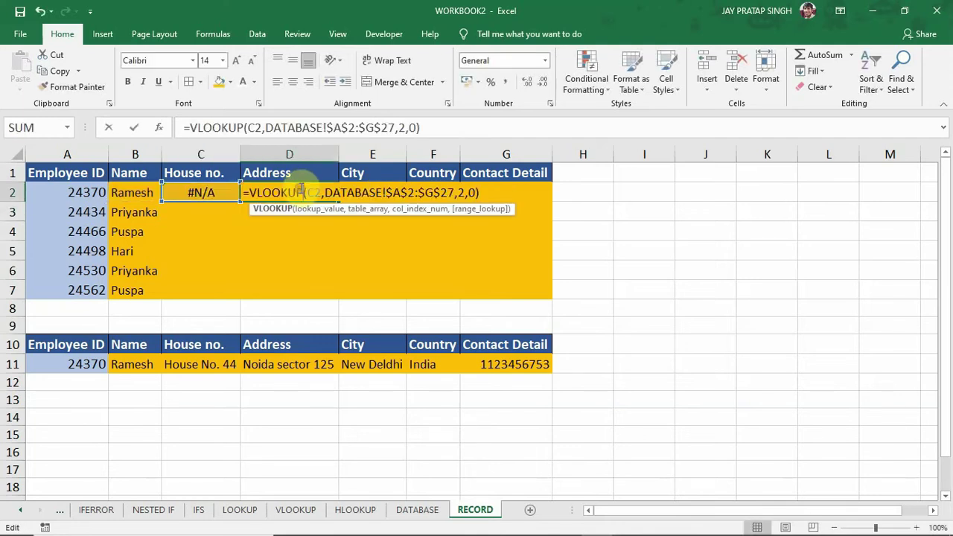
click(466, 192)
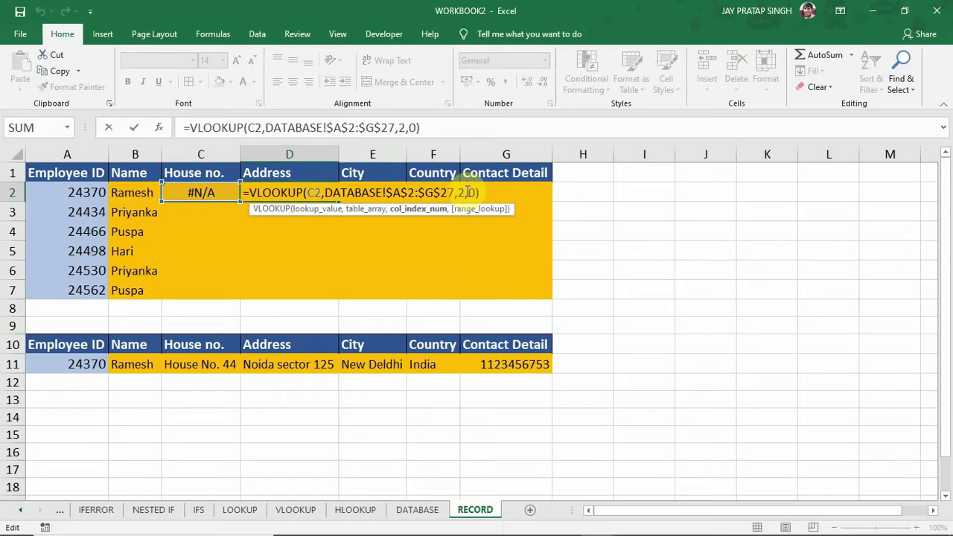
key(Return)
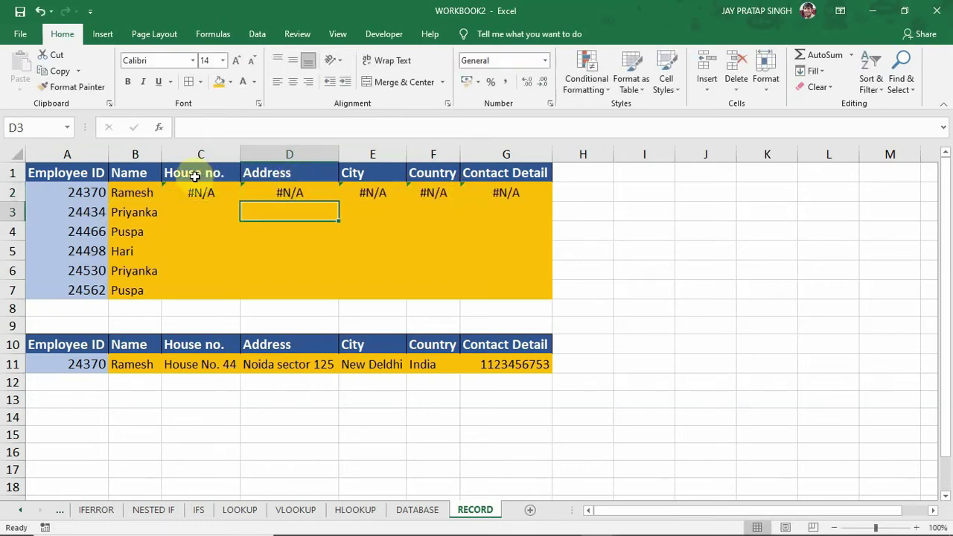
- Check the column positions of the headers from House no. to Contact Detail on the DATABASE sheet
click(426, 507)
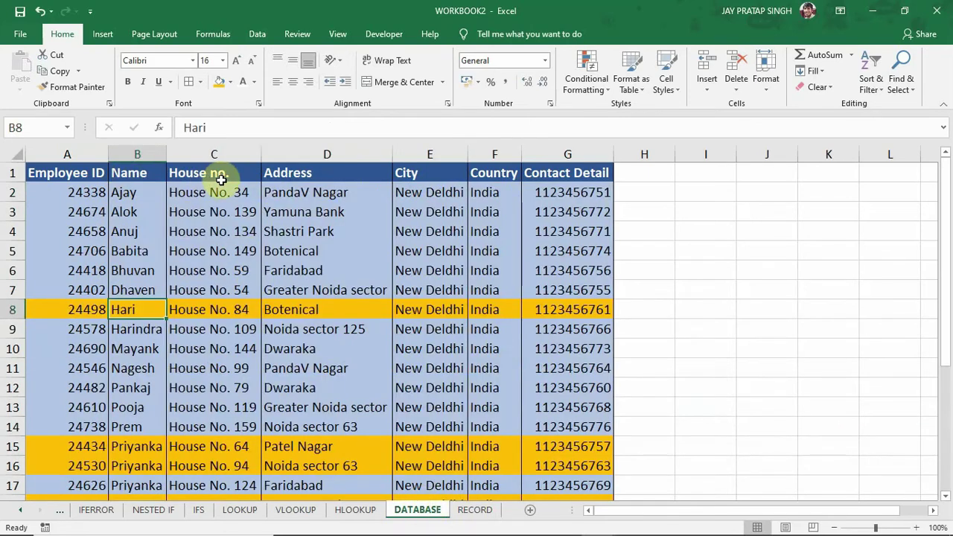
click(200, 172)
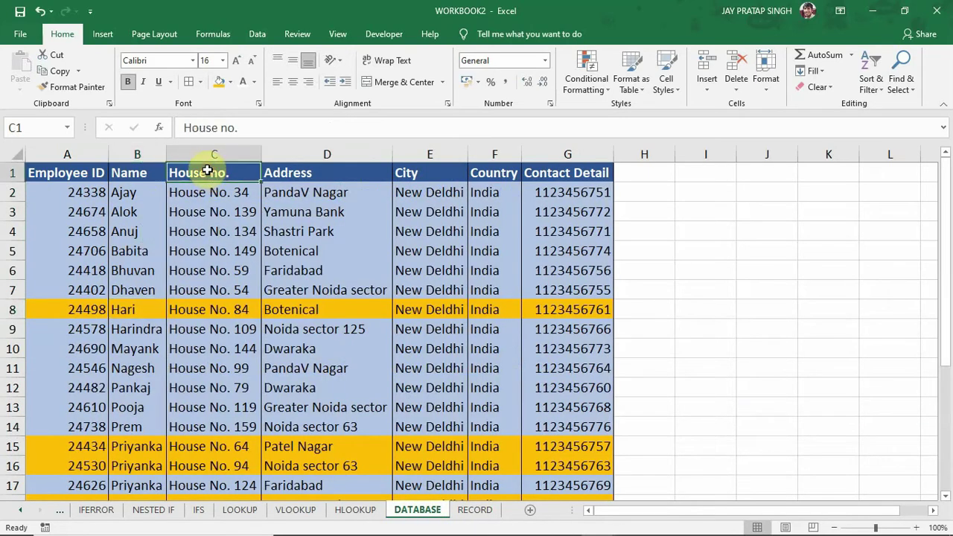
click(308, 172)
click(404, 173)
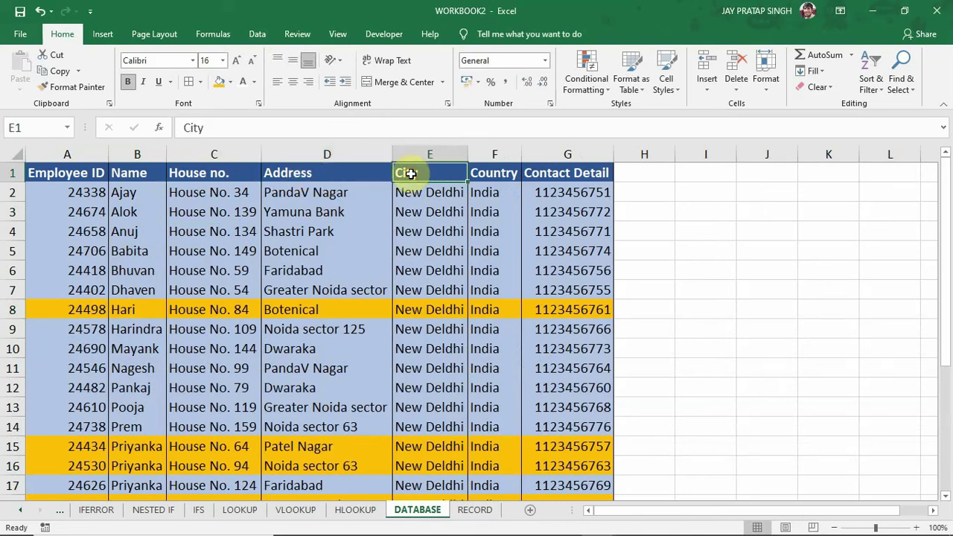
click(485, 173)
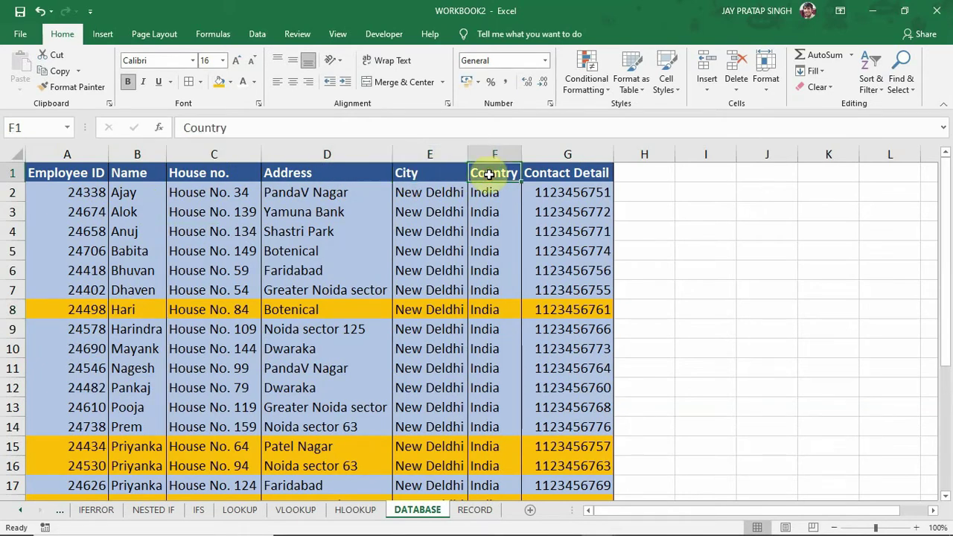
click(561, 173)
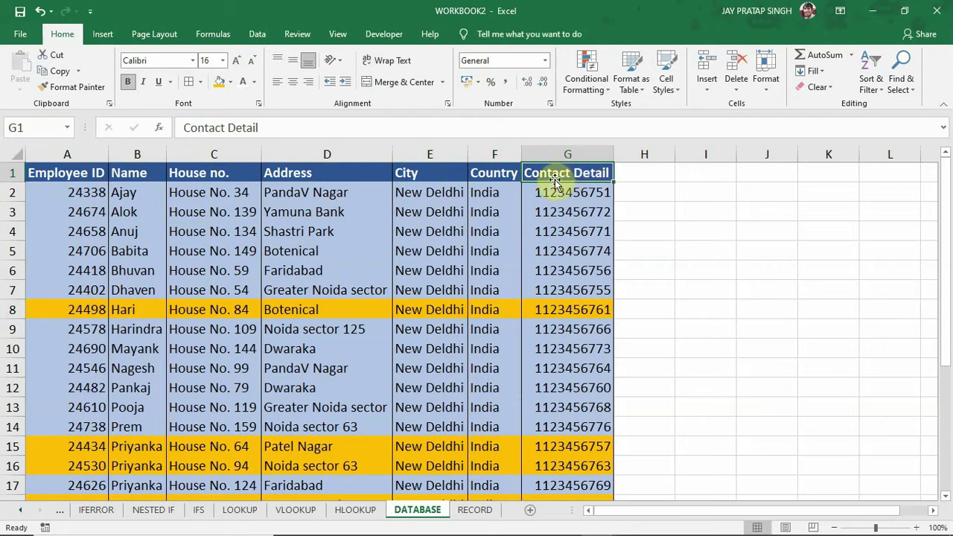
click(474, 510)
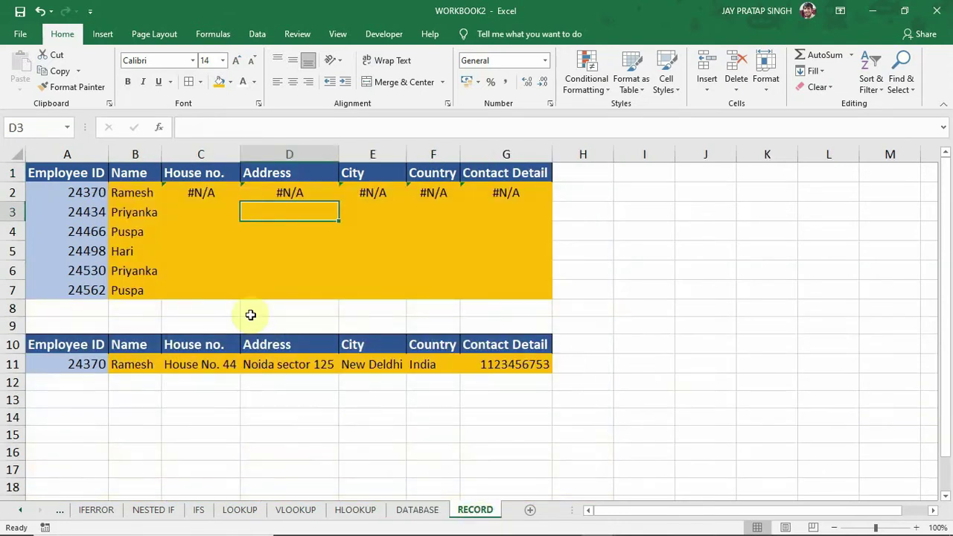
- Set the column index of the House no. VLOOKUP formula in C2 to 3
double_click(211, 193)
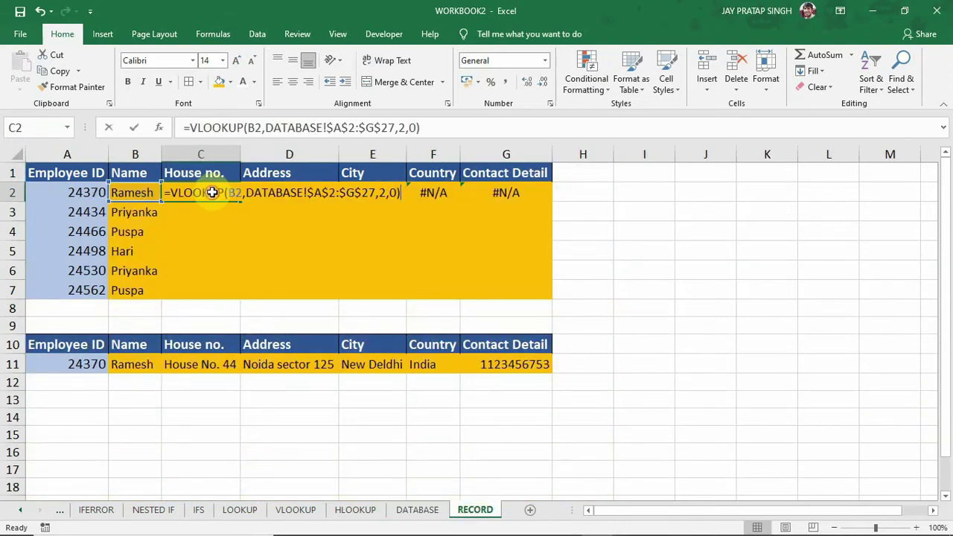
click(385, 193)
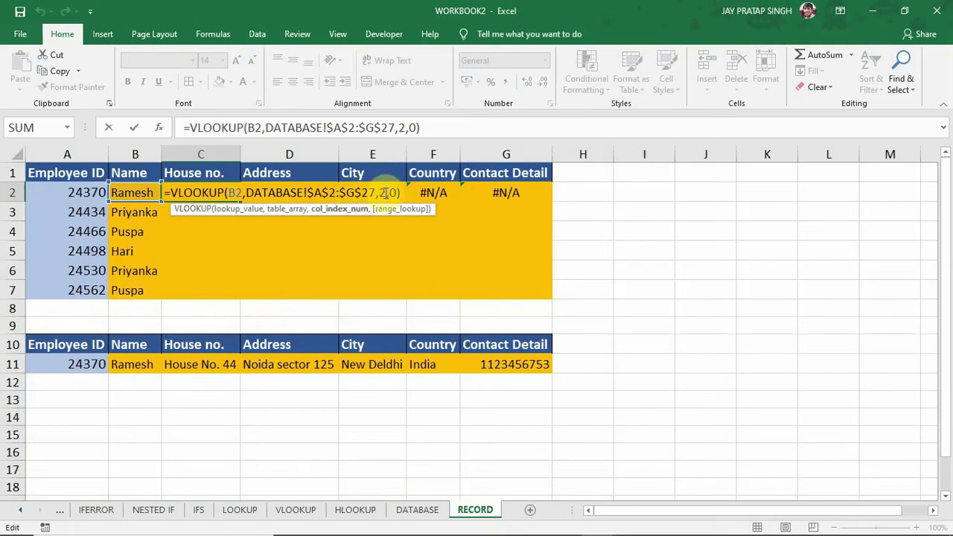
key(Return)
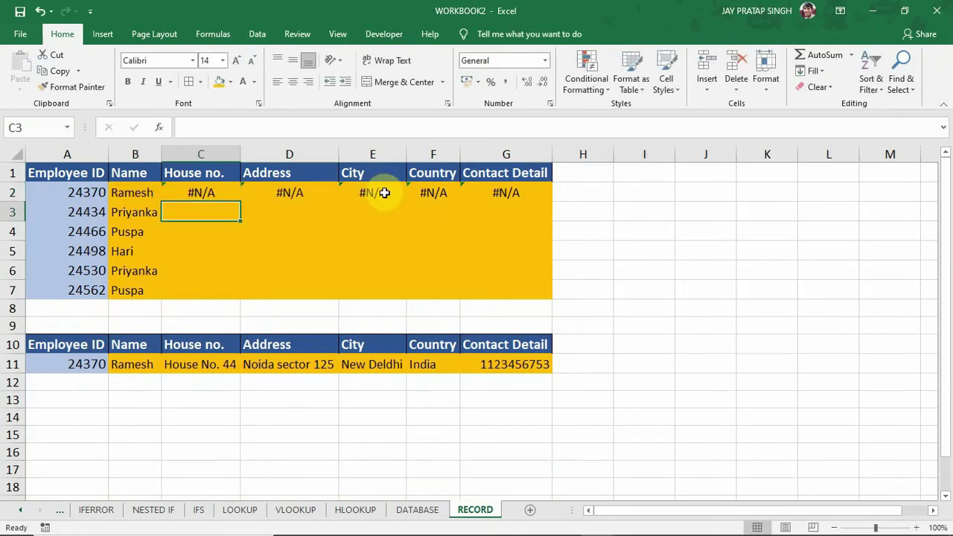
click(198, 192)
double_click(199, 192)
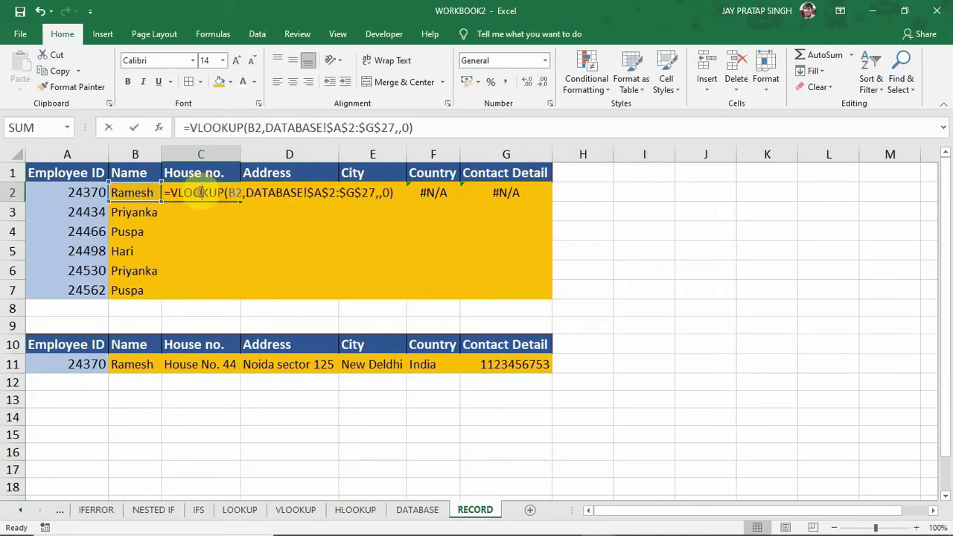
click(382, 193)
click(380, 193)
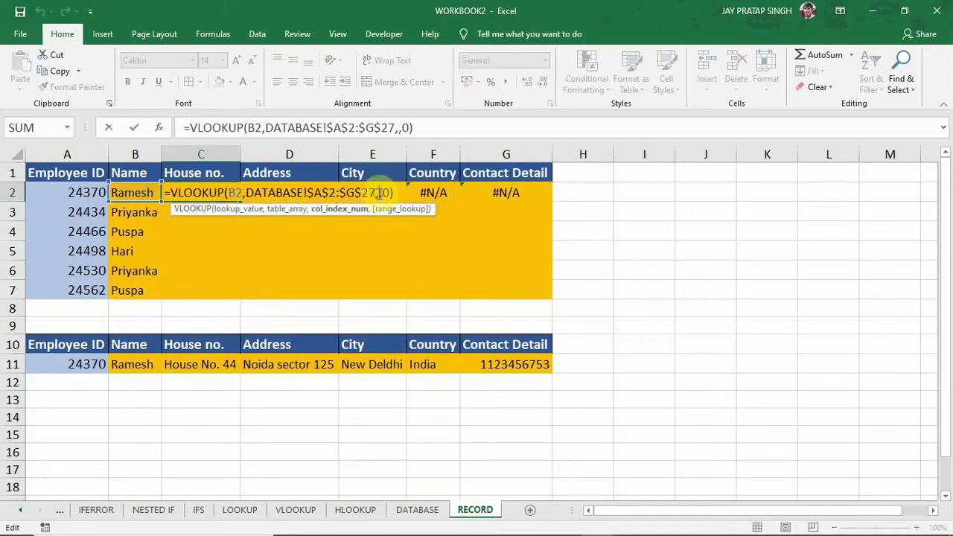
text(1)
key(Return)
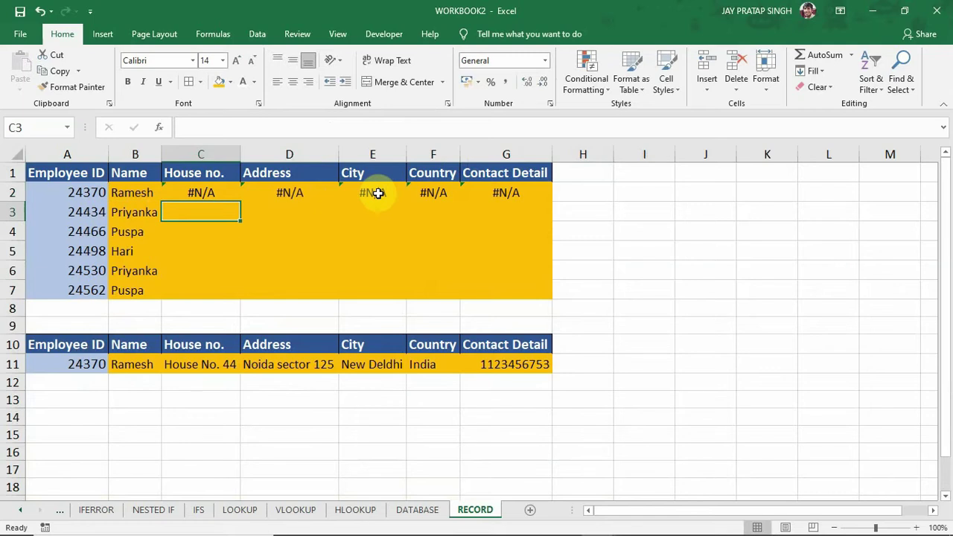
- Examine the lookup value reference in the House no. formula in C2
click(221, 193)
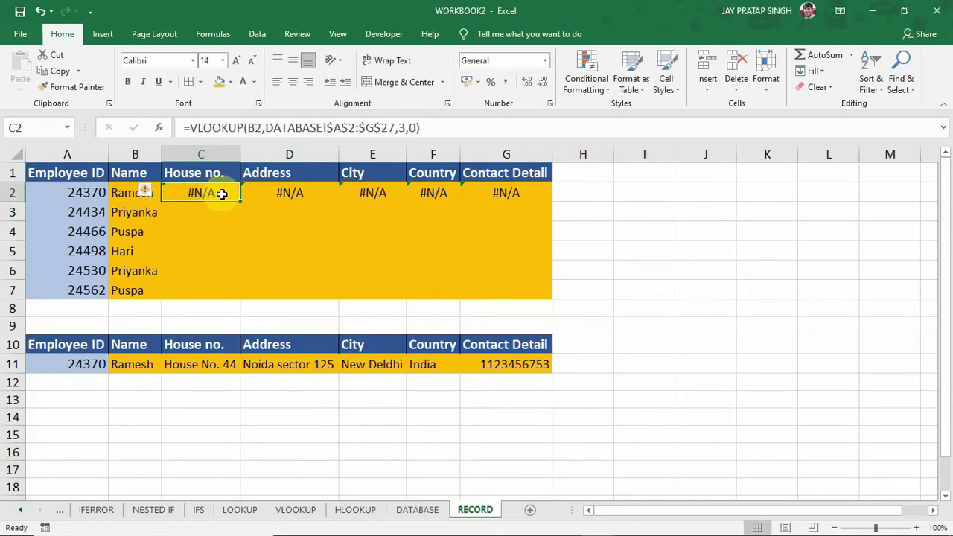
double_click(222, 194)
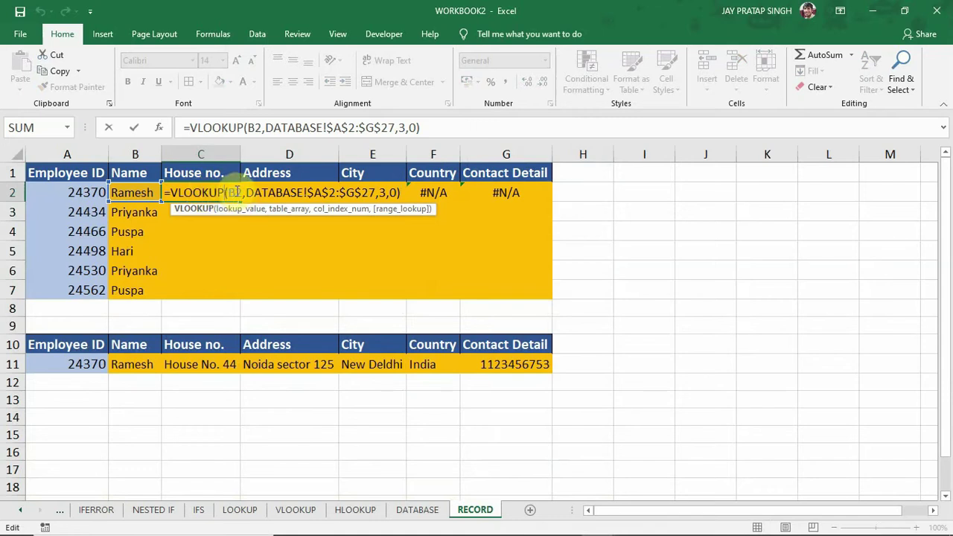
click(233, 193)
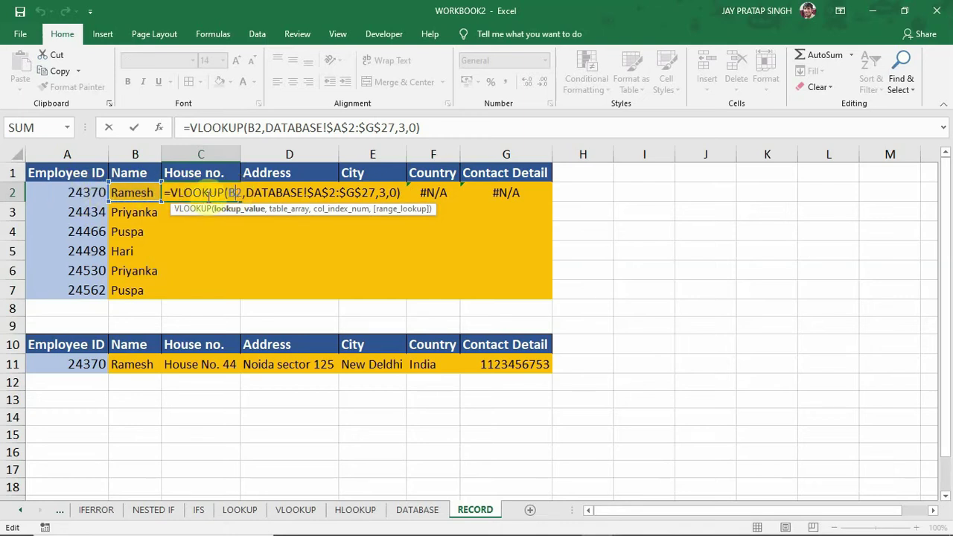
key(Return)
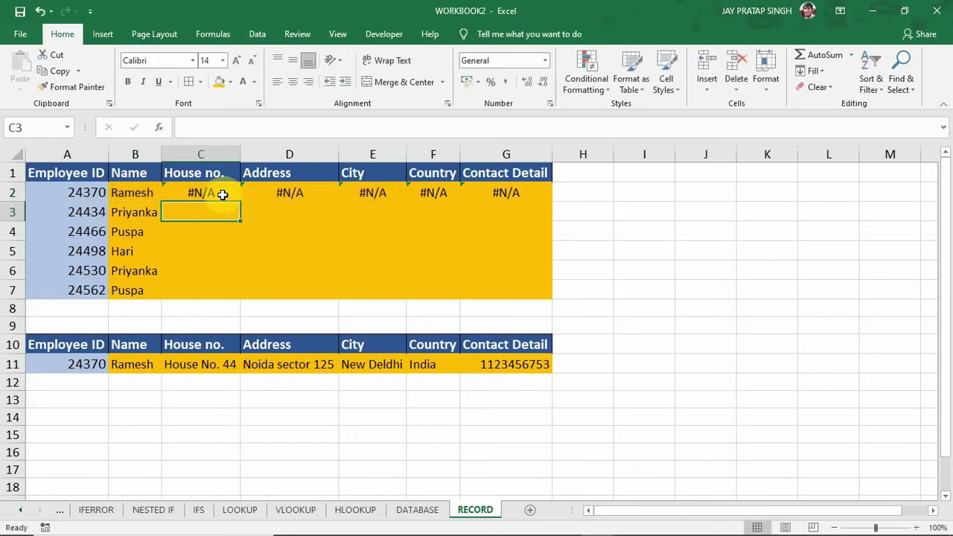
- Lock the column of the lookup value in the Name formula in B2, making the reference $A2
click(136, 192)
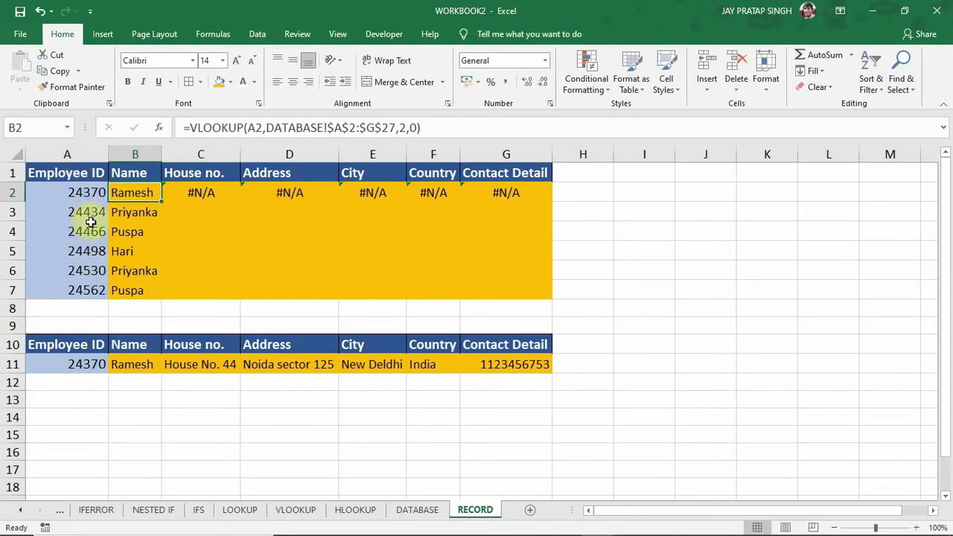
double_click(143, 195)
click(184, 193)
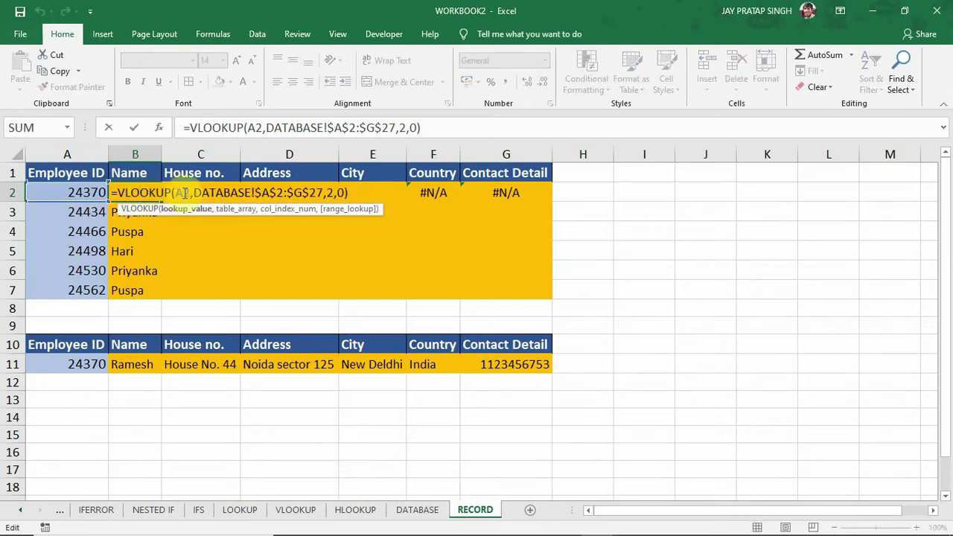
key(F4)
key(F4)
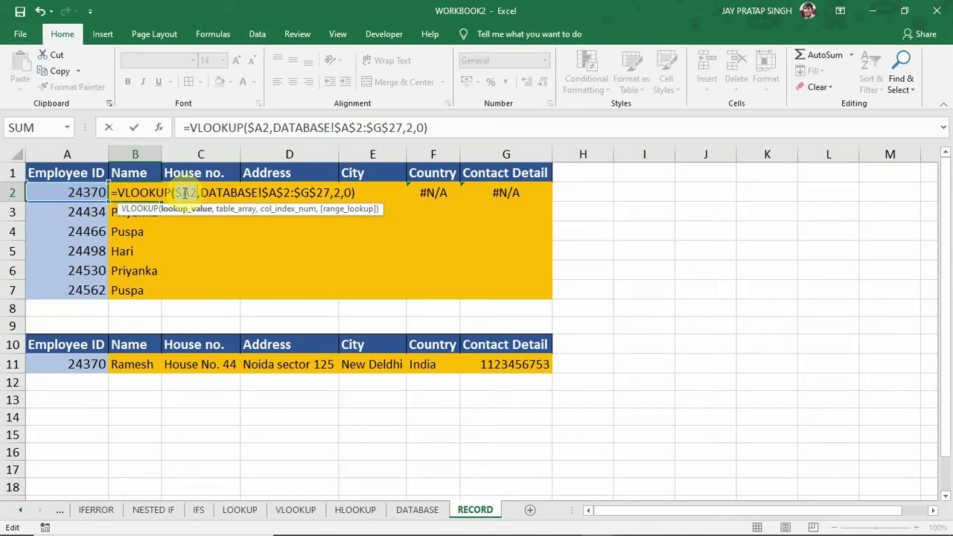
key(Return)
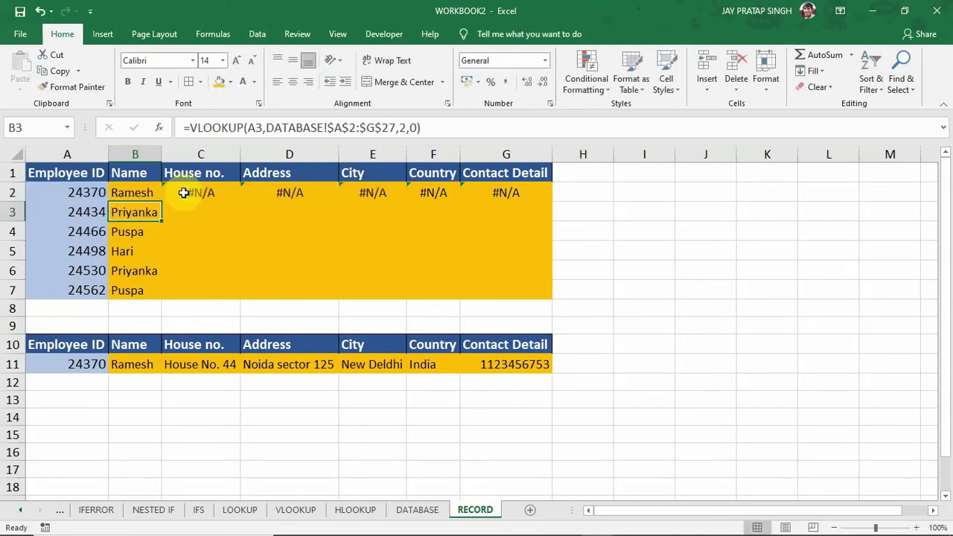
- Copy the Name formula from B2 into C2 and set the copy's column index to 3
click(151, 193)
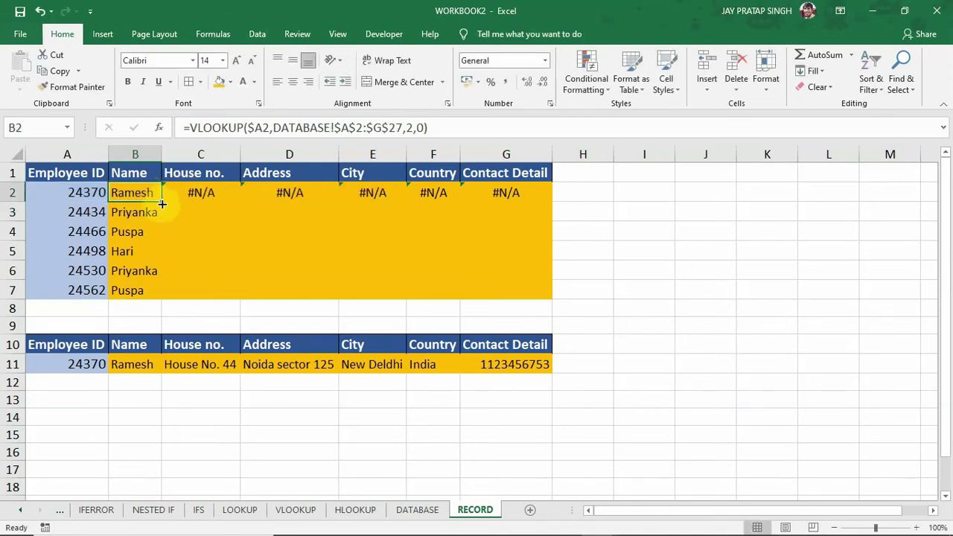
drag(162, 203, 224, 196)
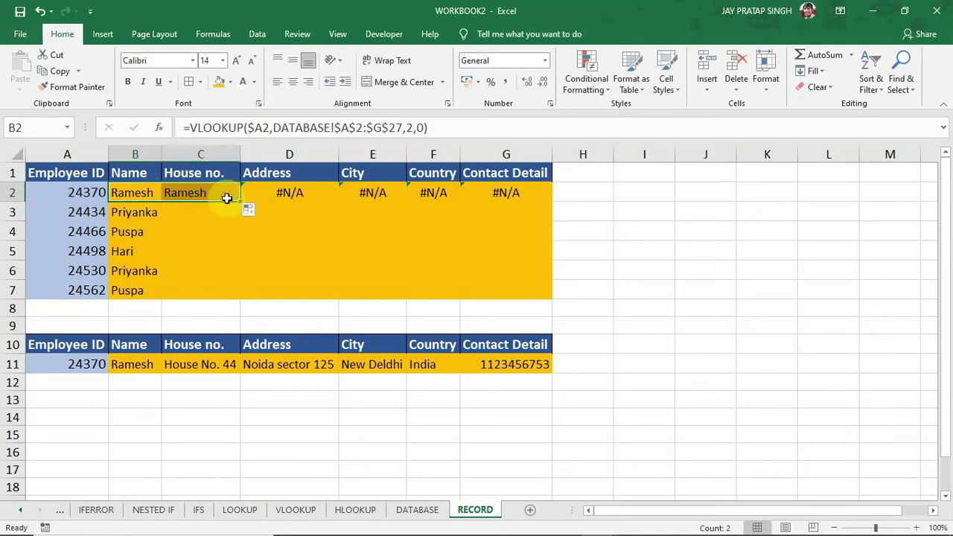
click(227, 195)
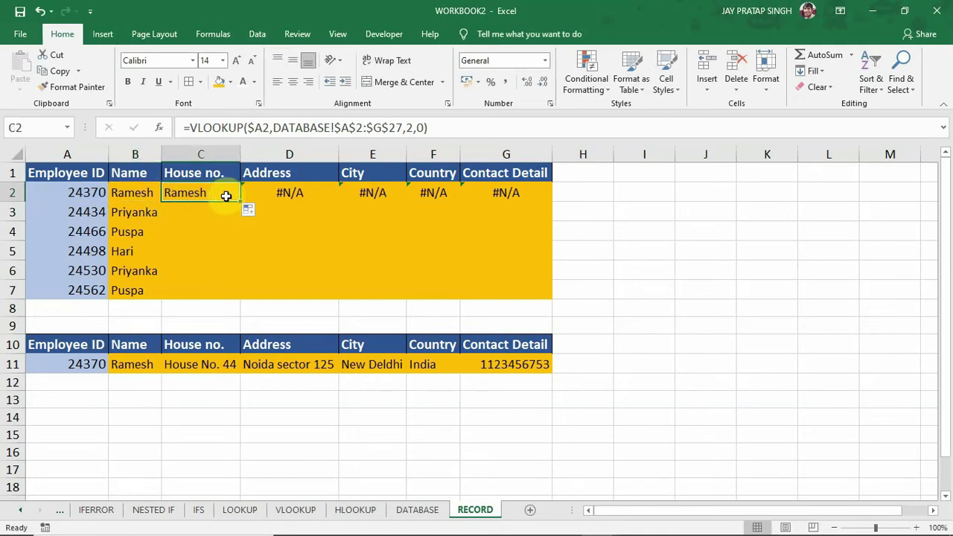
double_click(222, 192)
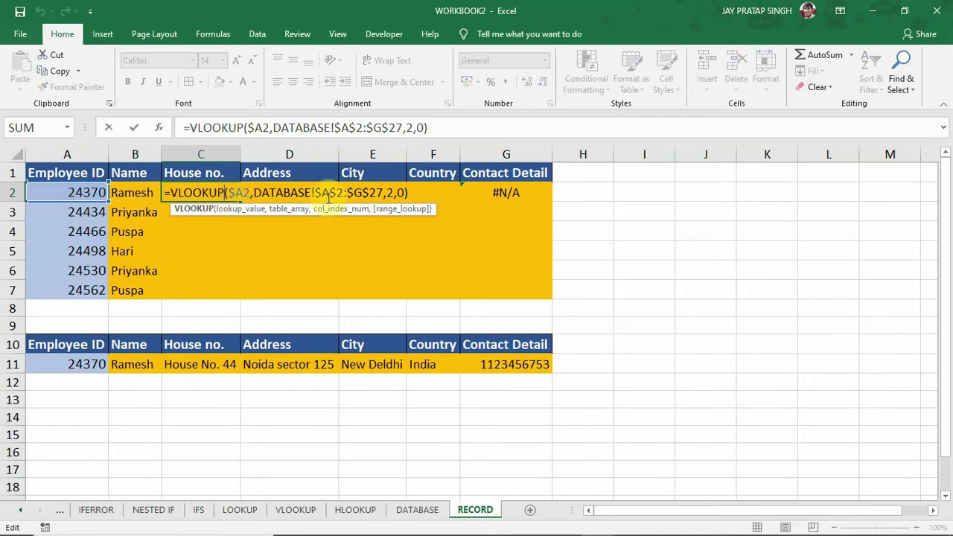
click(392, 193)
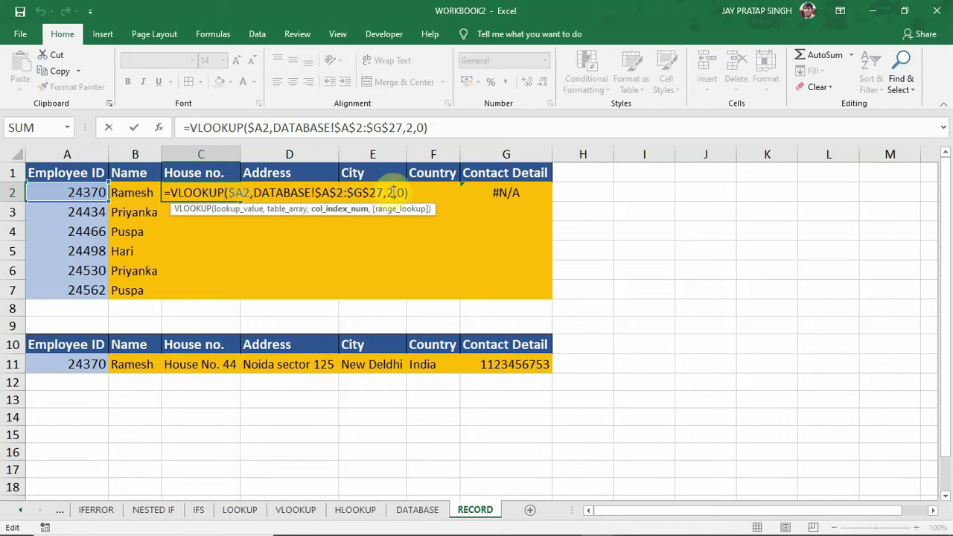
key(BackSpace)
text(3)
key(Return)
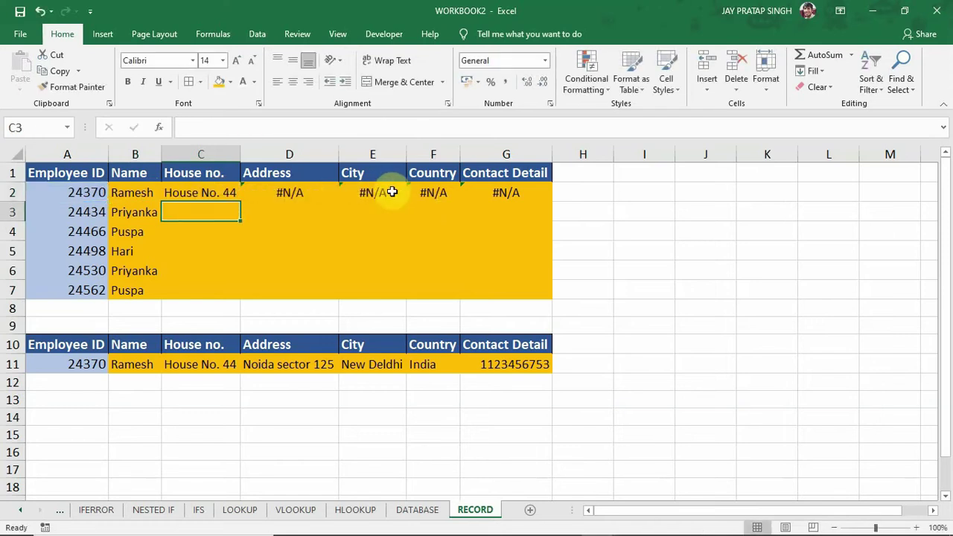
click(200, 192)
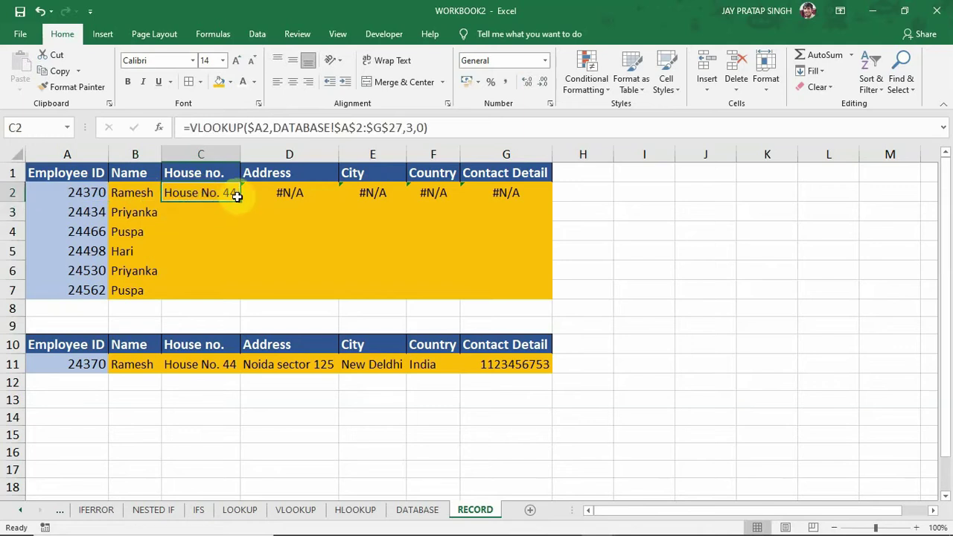
- Set the column index of the Address formula in D2 to 4 and check its lookup value reference
double_click(278, 193)
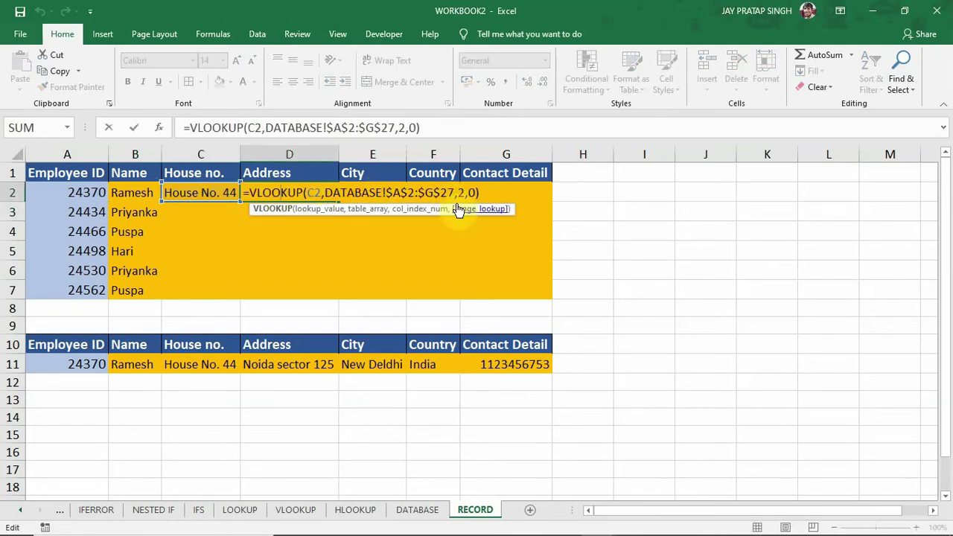
click(466, 192)
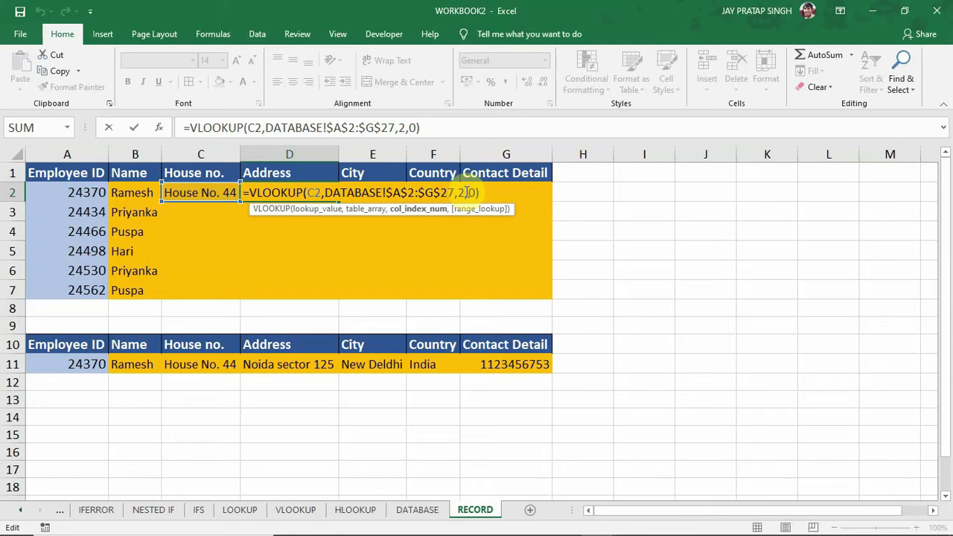
key(BackSpace)
text(4)
key(Return)
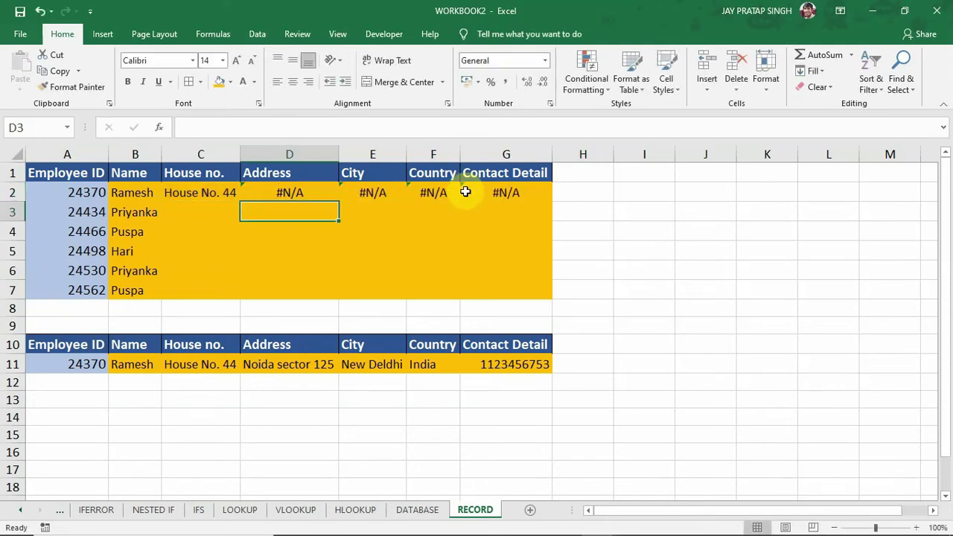
double_click(307, 193)
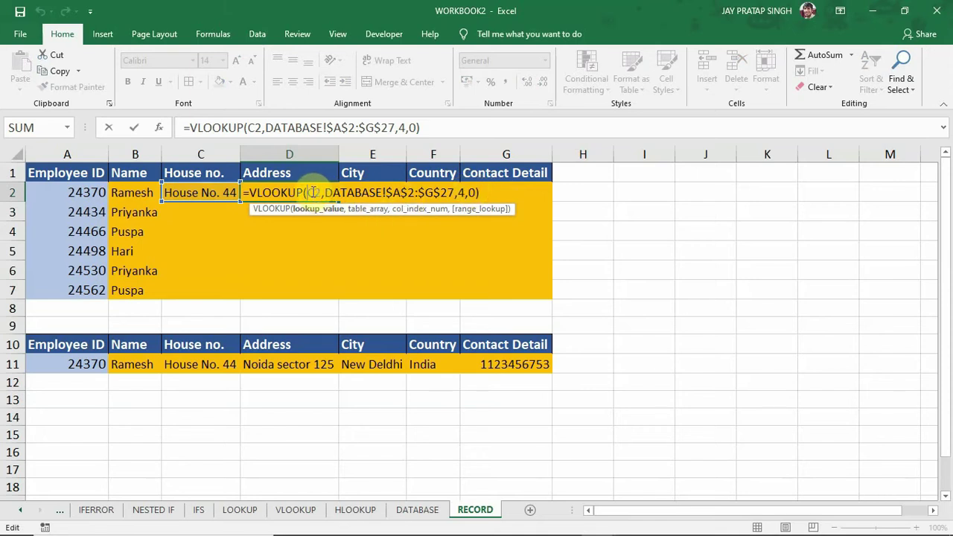
key(Return)
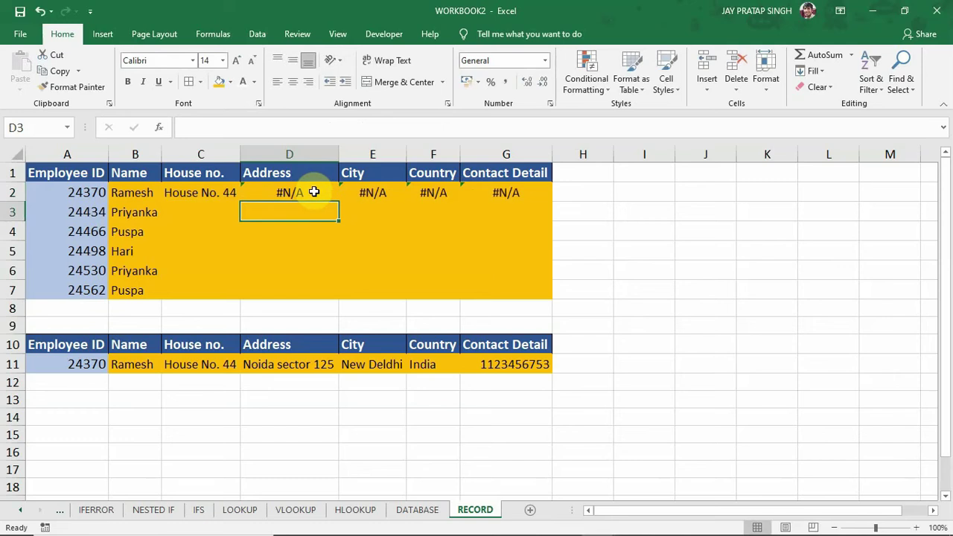
- Copy the Name formula from B2 across C2 to G2 and check the copies in C2 and D2
click(134, 194)
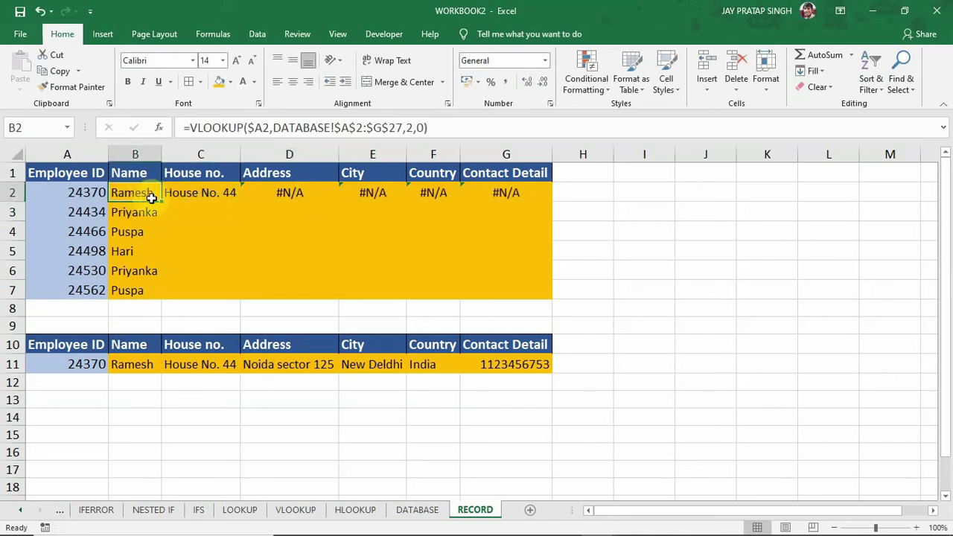
drag(163, 203, 521, 194)
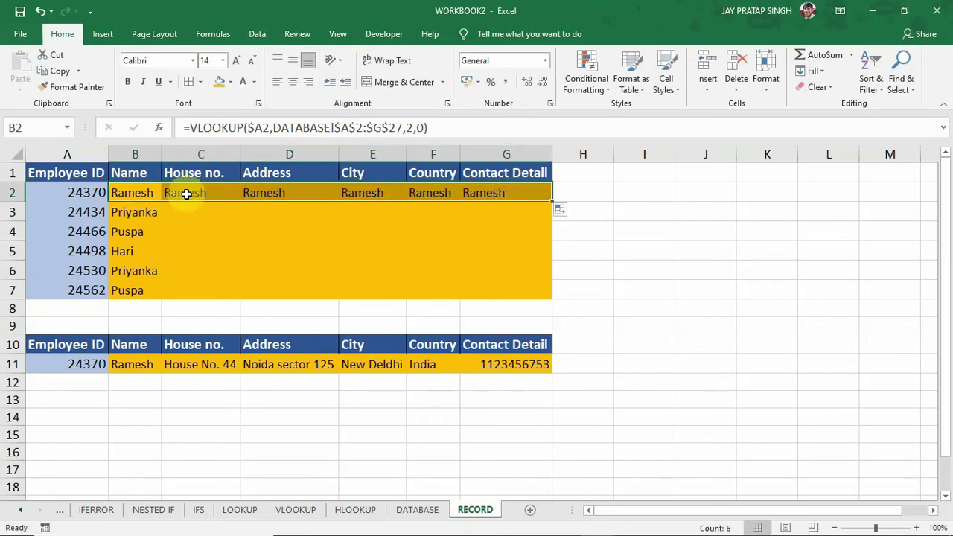
click(145, 194)
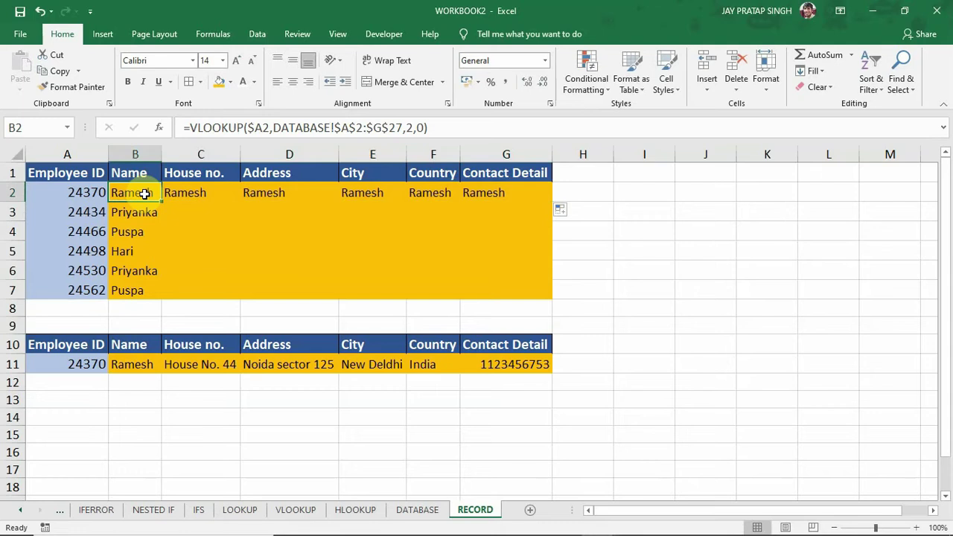
click(185, 191)
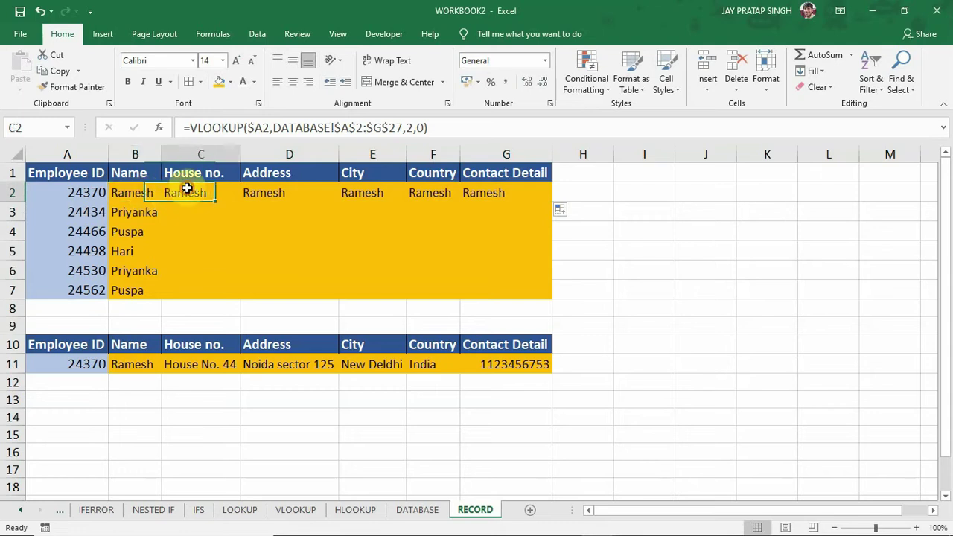
click(275, 193)
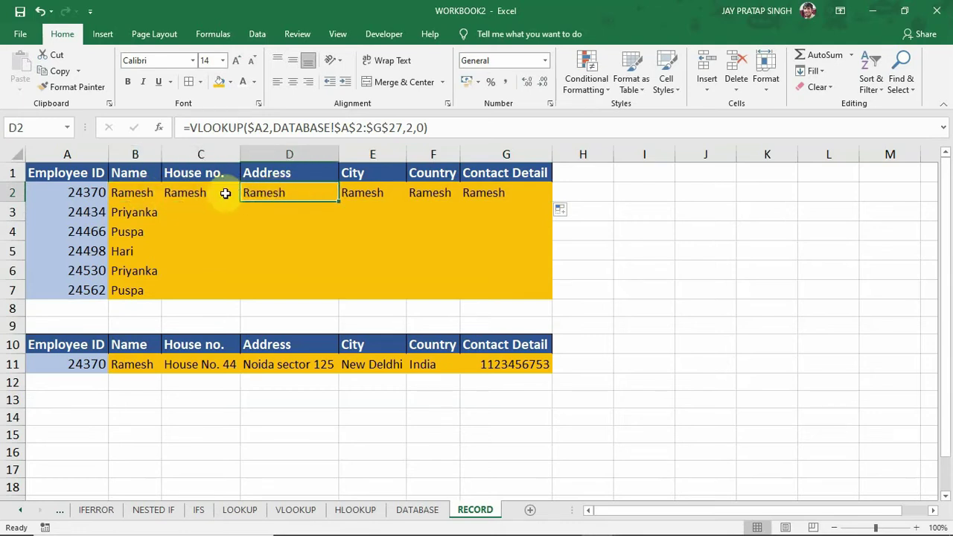
- Set the column index of the House no. VLOOKUP formula in C2 to 3
double_click(201, 192)
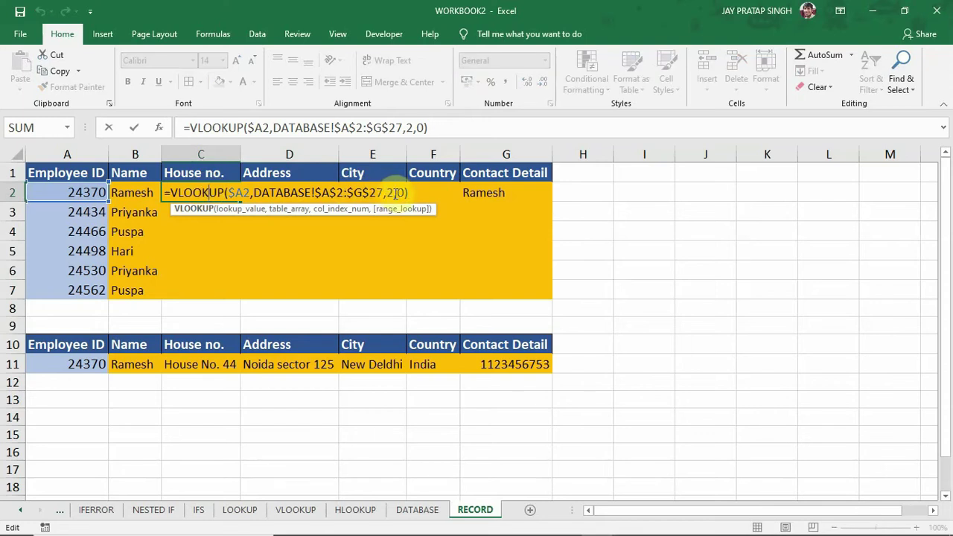
key(BackSpace)
text(3)
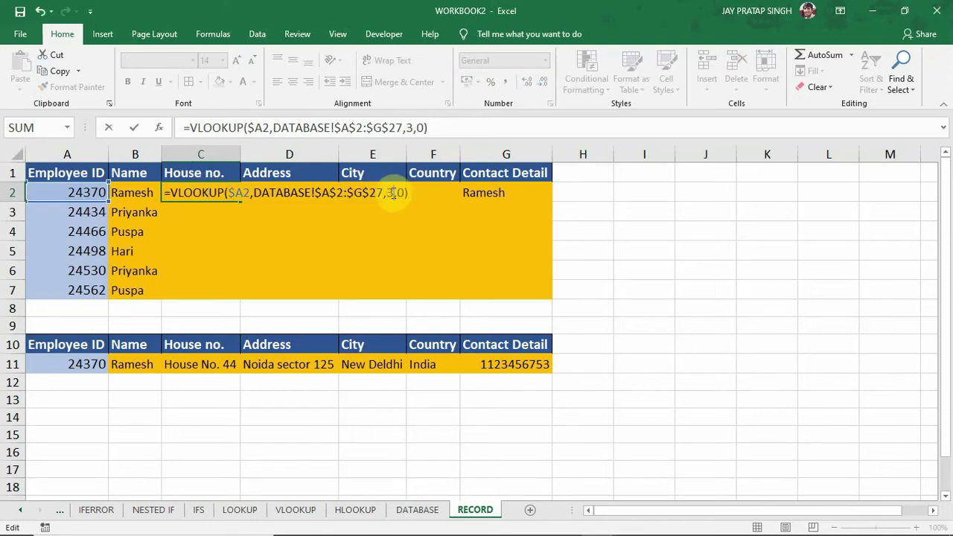
key(Return)
- Set the column index of the Address VLOOKUP formula in D2 to 4
double_click(293, 195)
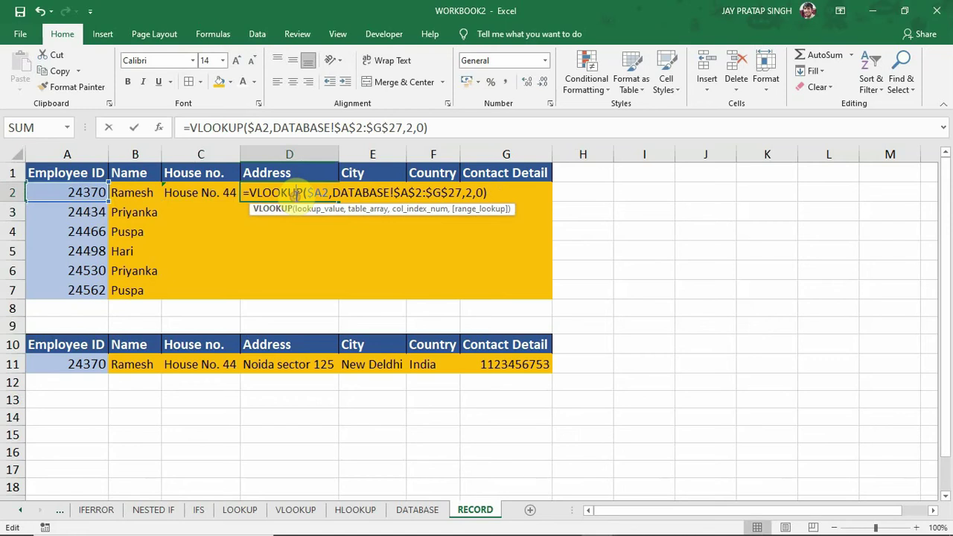
click(473, 193)
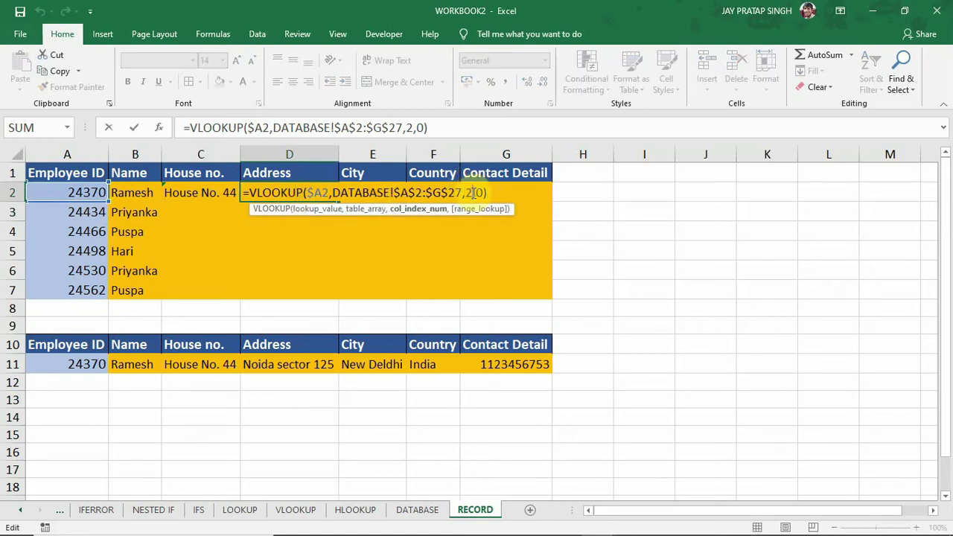
key(BackSpace)
text(4)
key(Return)
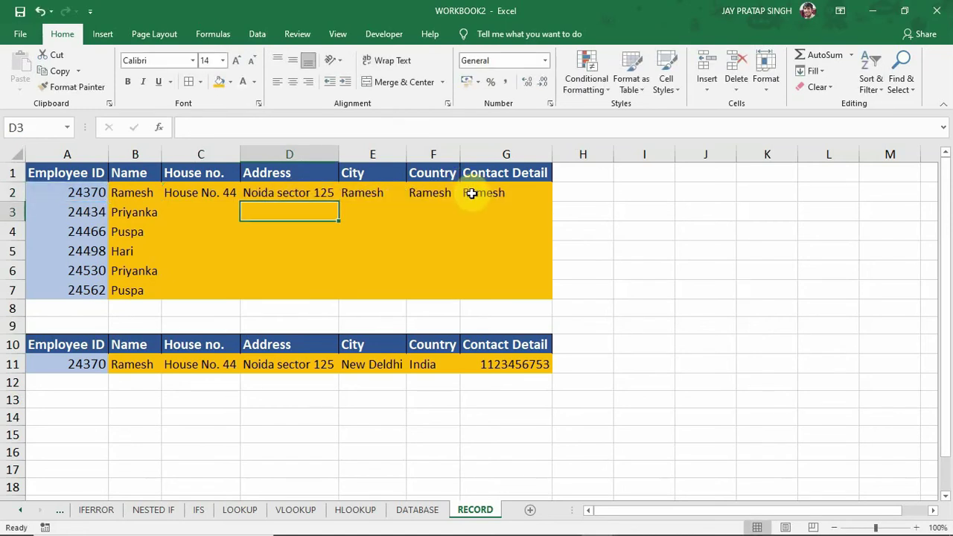
- Set the column index of the City VLOOKUP formula in E2 to 5
double_click(386, 191)
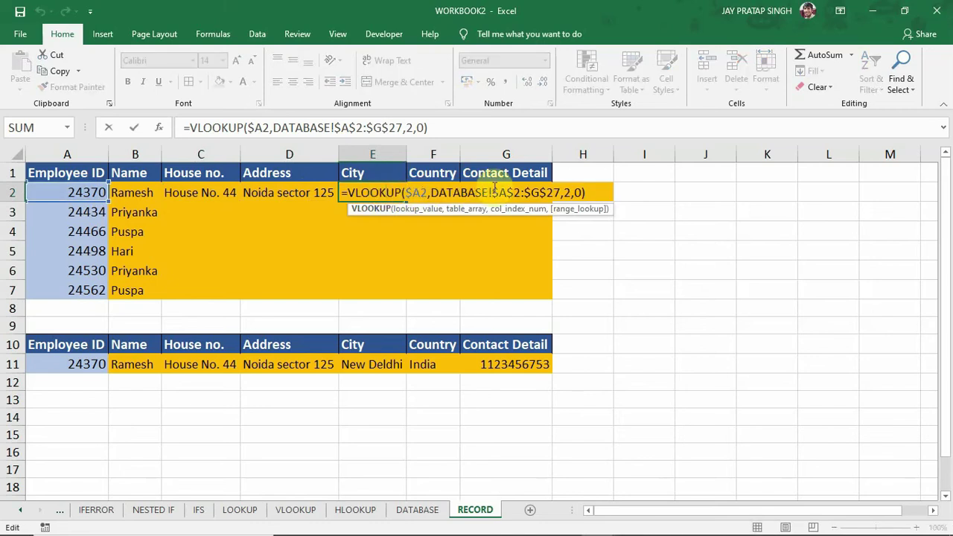
click(570, 193)
key(BackSpace)
text(5)
key(Return)
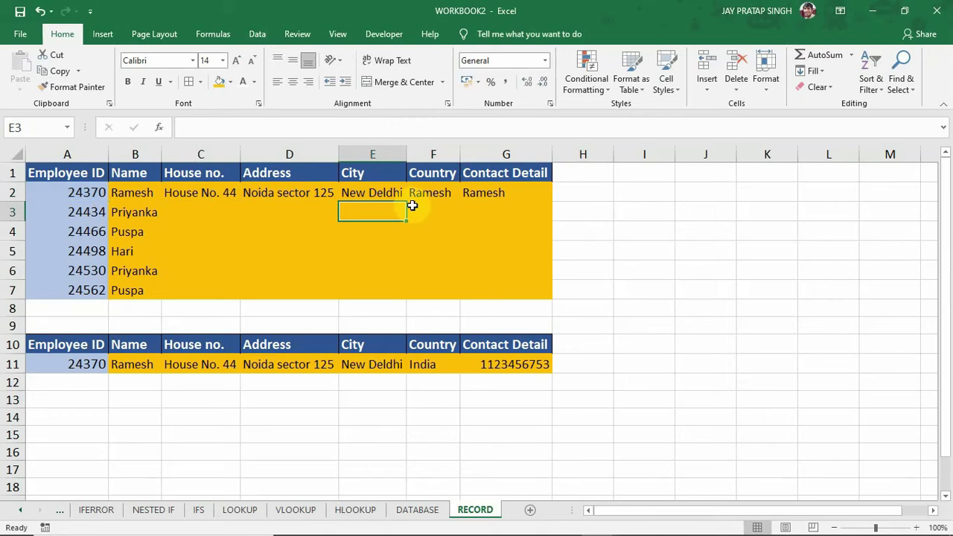
- Set the column index of the Country VLOOKUP formula in F2 to 6
double_click(434, 193)
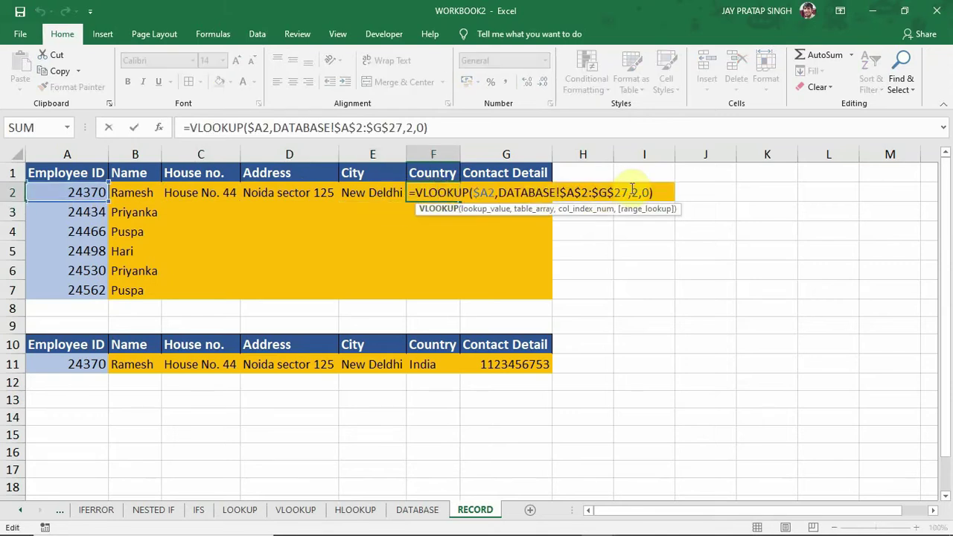
key(BackSpace)
text(6)
key(Return)
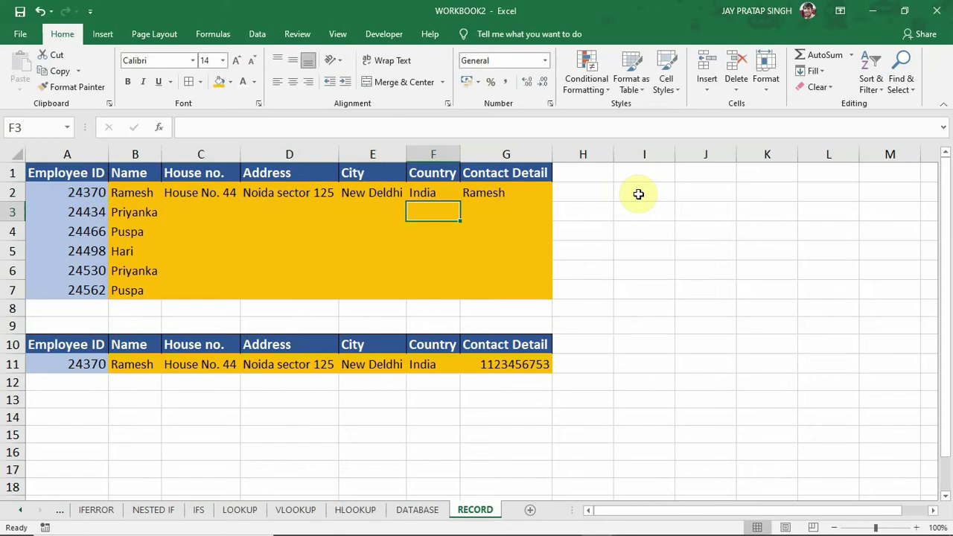
- Set the column index of the Contact Detail VLOOKUP formula in G2 to 7
click(522, 186)
double_click(523, 187)
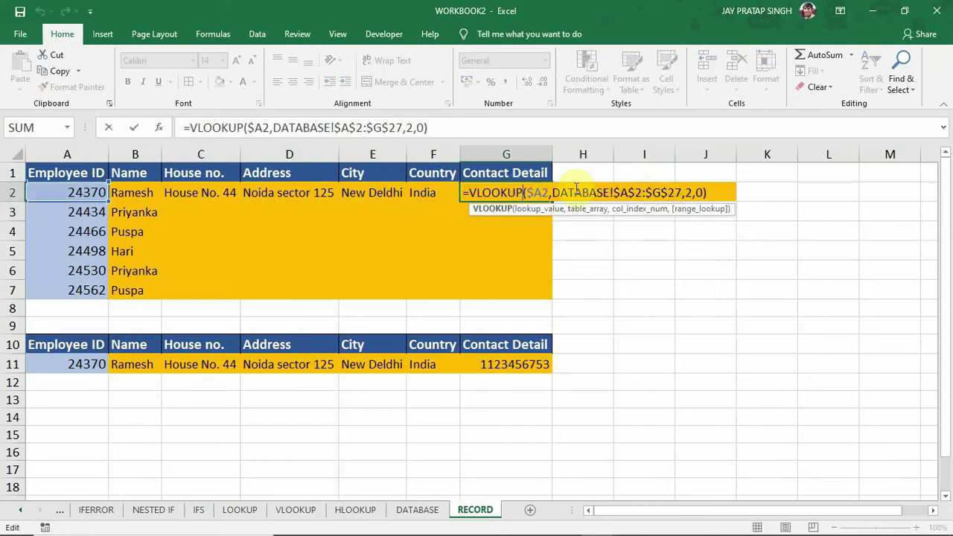
click(692, 192)
key(BackSpace)
text(7)
key(Return)
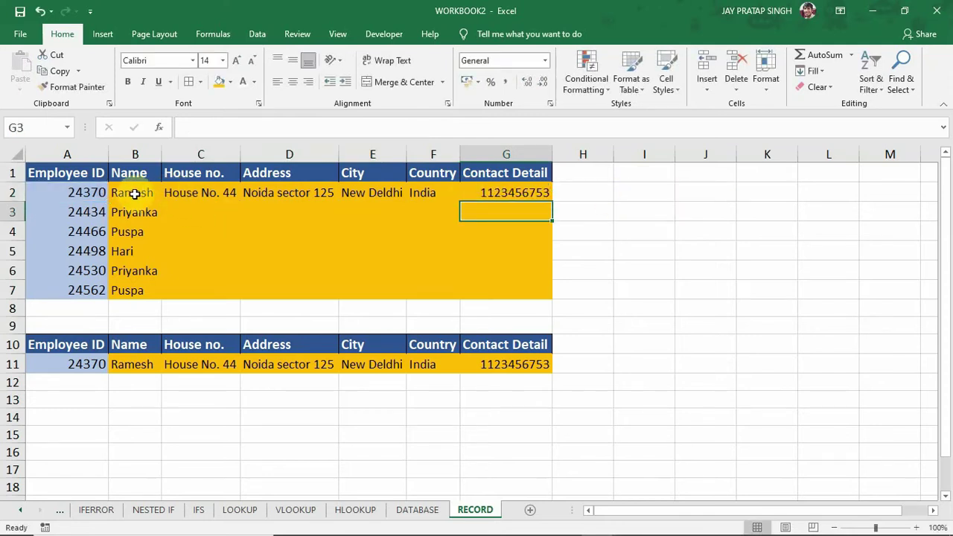
- Fill the VLOOKUP formulas in B2:G2 down through row 7 for all listed employees
drag(134, 193, 472, 198)
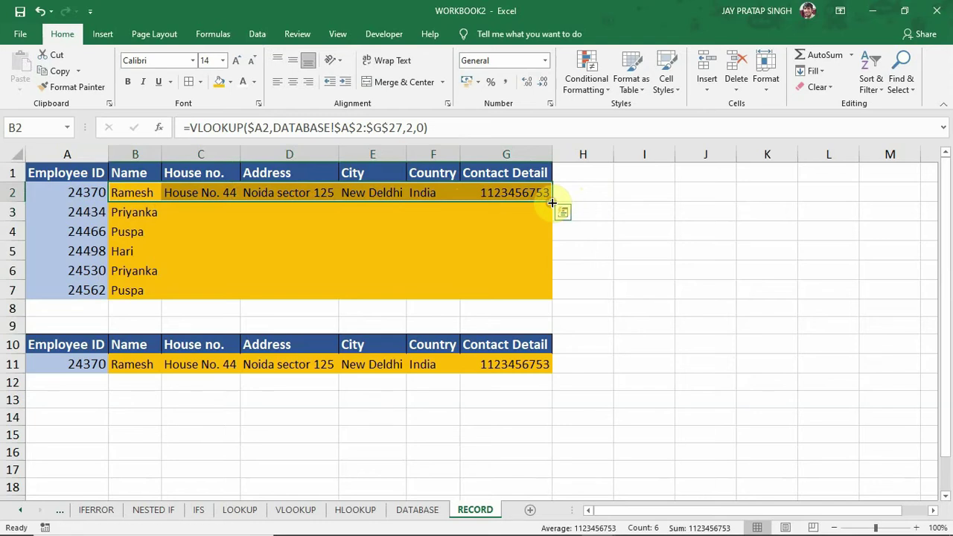
drag(552, 202, 549, 297)
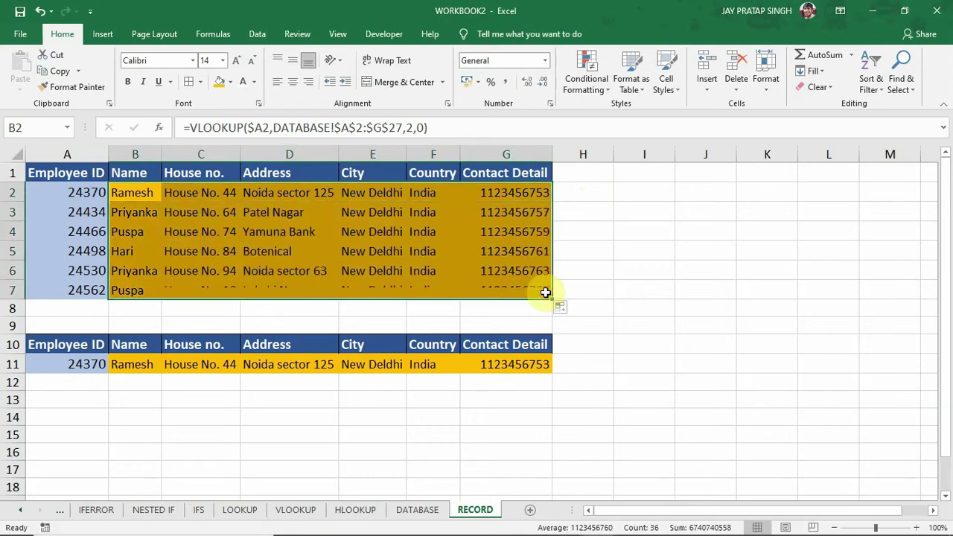
click(143, 195)
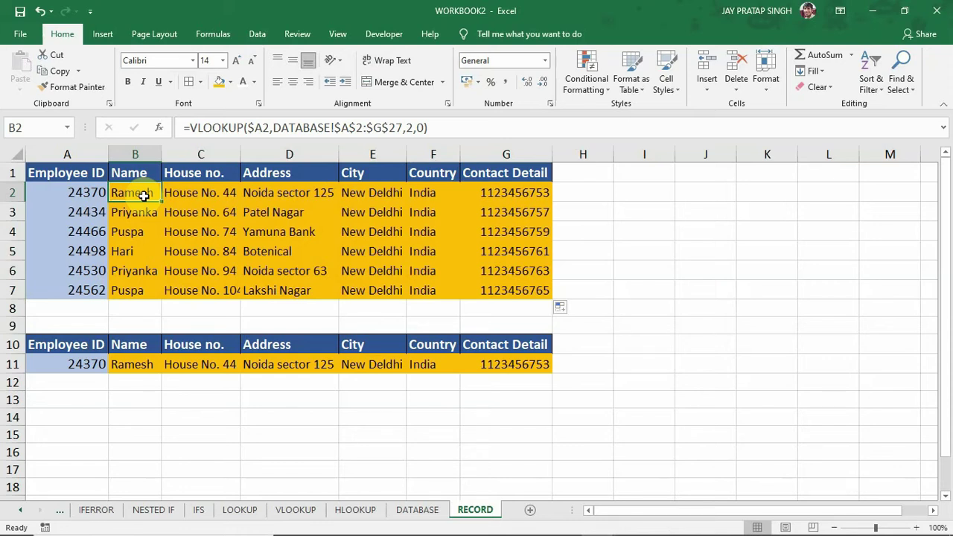
- Clear the contents of A11:G11 under the second header row
click(132, 366)
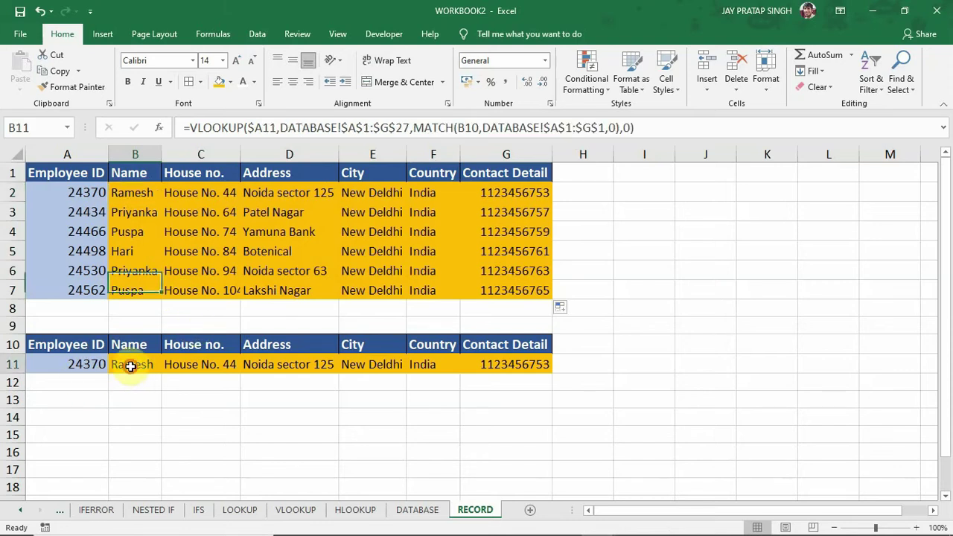
click(51, 362)
drag(50, 362, 208, 380)
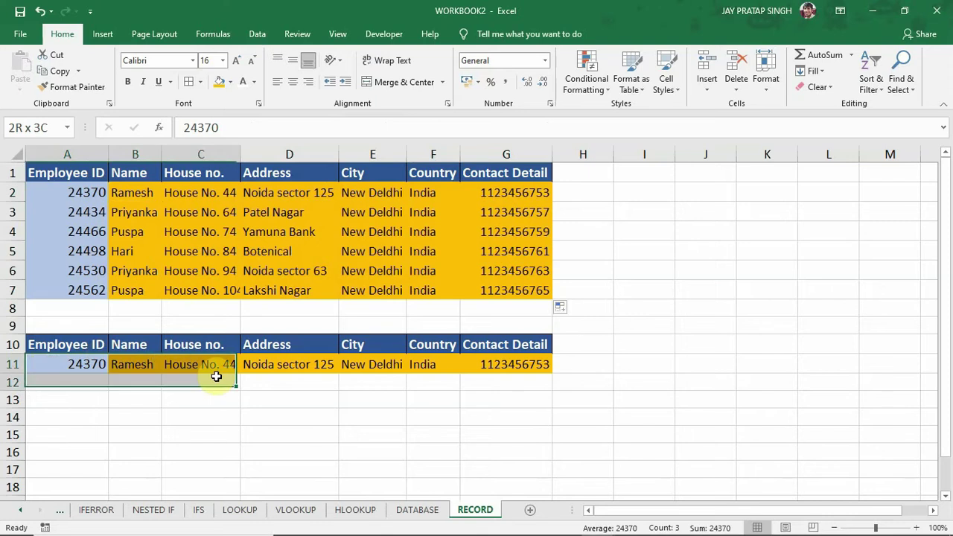
drag(280, 358, 504, 369)
key(Delete)
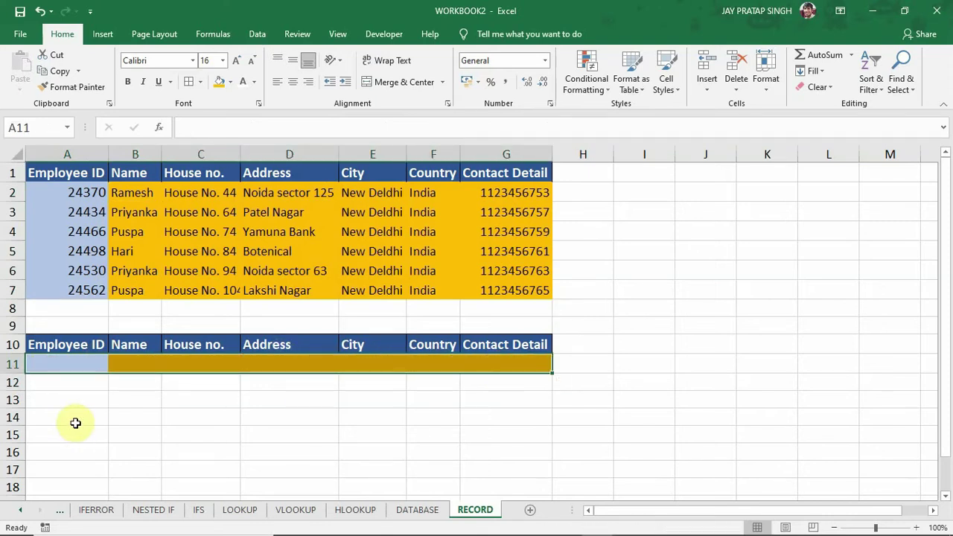
- Enter =MATCH(A10,A1:G1,0) in A11 to find the position of the Employee ID header with an exact match
click(59, 344)
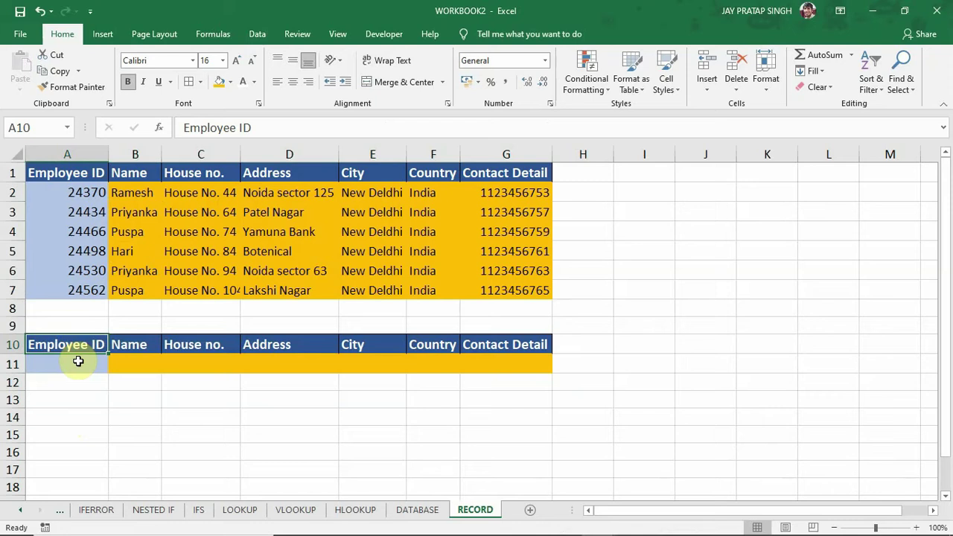
click(82, 363)
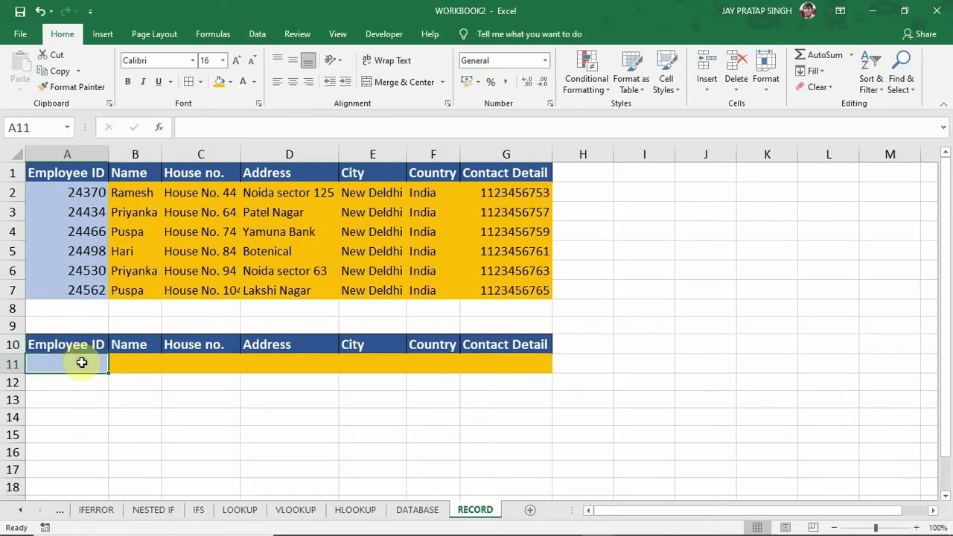
text(=)
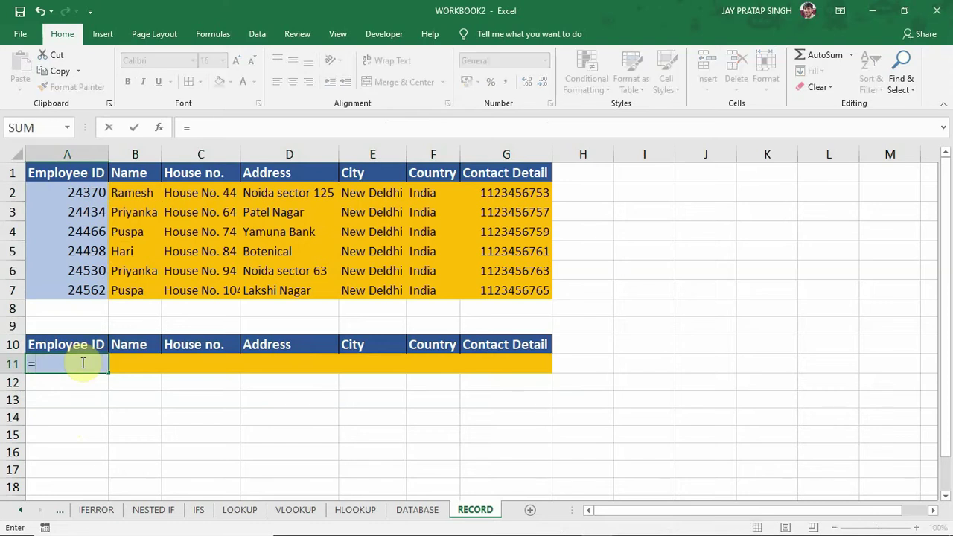
text(MATCH)
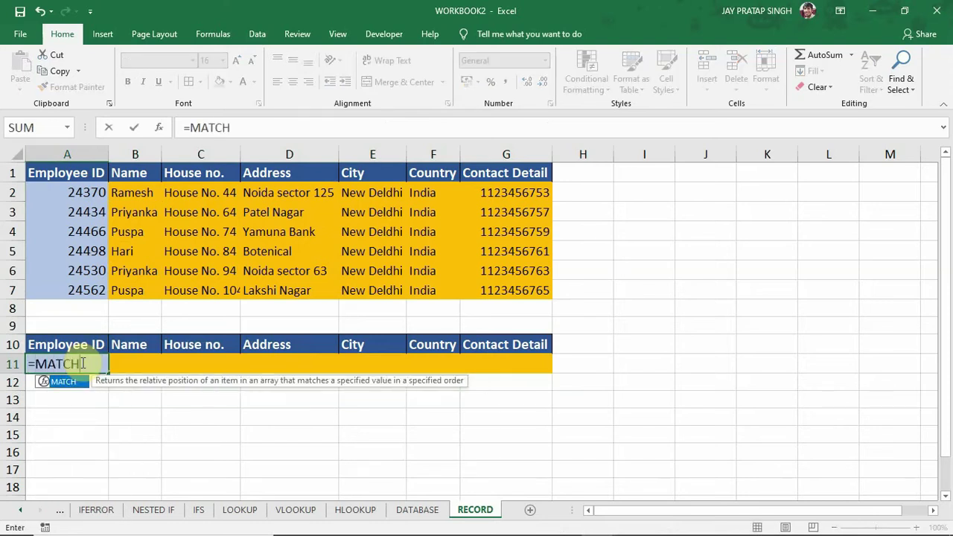
text(()
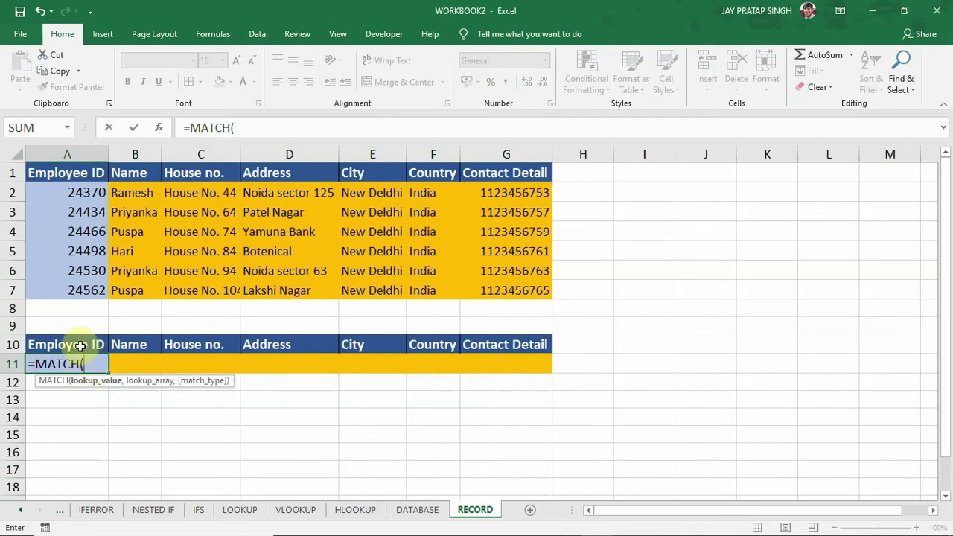
click(74, 344)
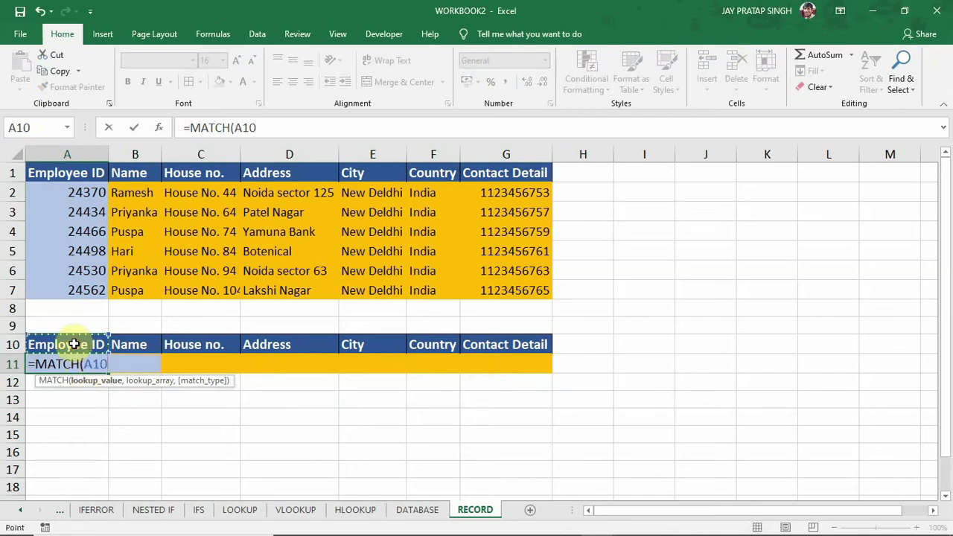
text(,)
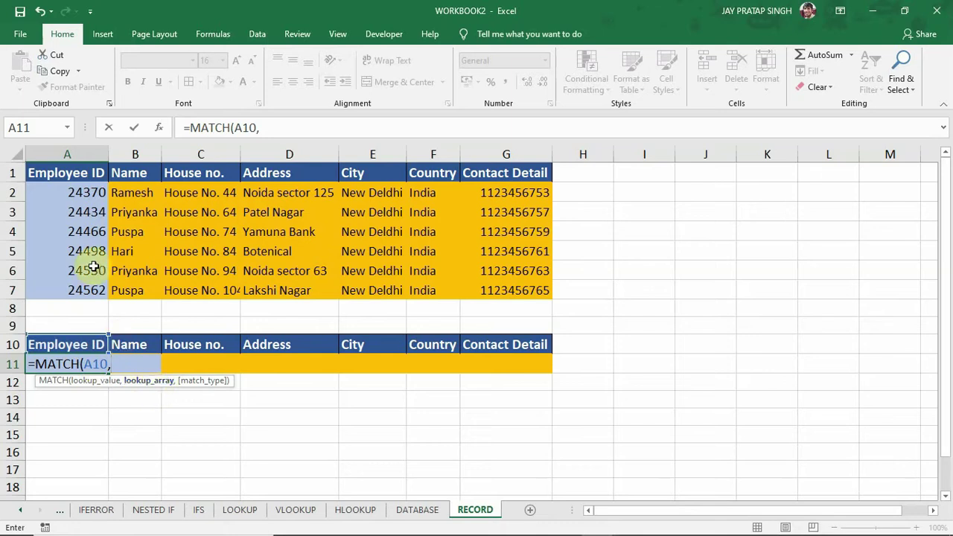
drag(66, 172, 525, 172)
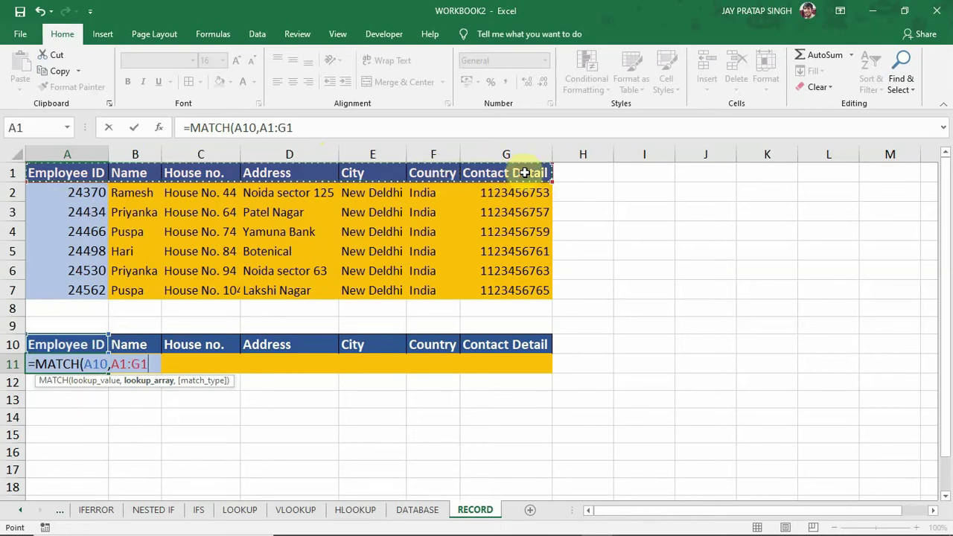
text(,)
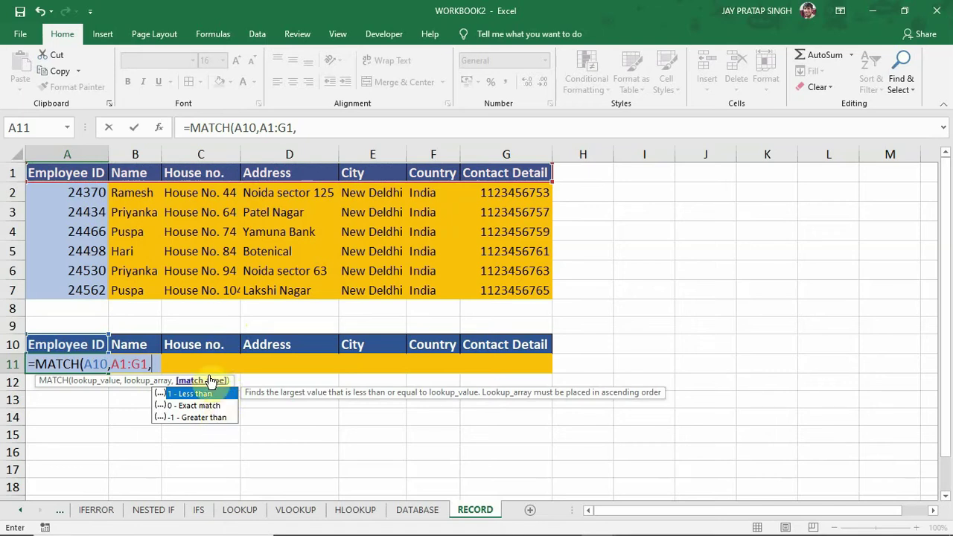
text(0)
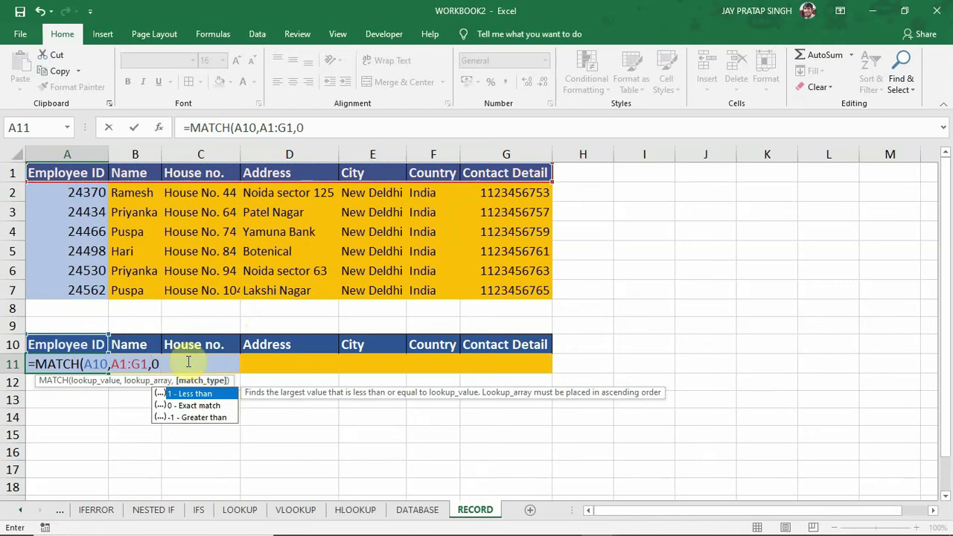
key(Return)
- Fill the MATCH formula from A11 across to G11 and check the references in the copied formulas
click(84, 363)
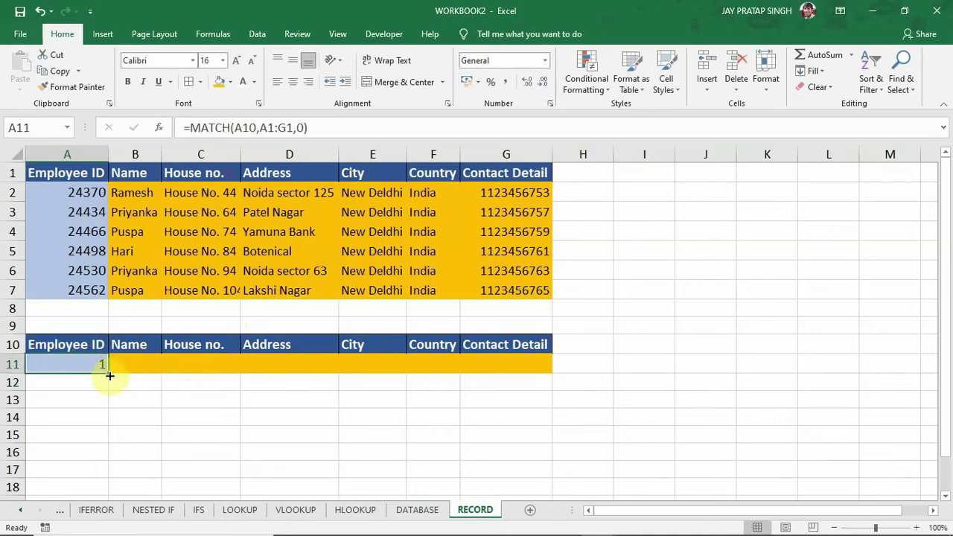
drag(110, 376, 544, 366)
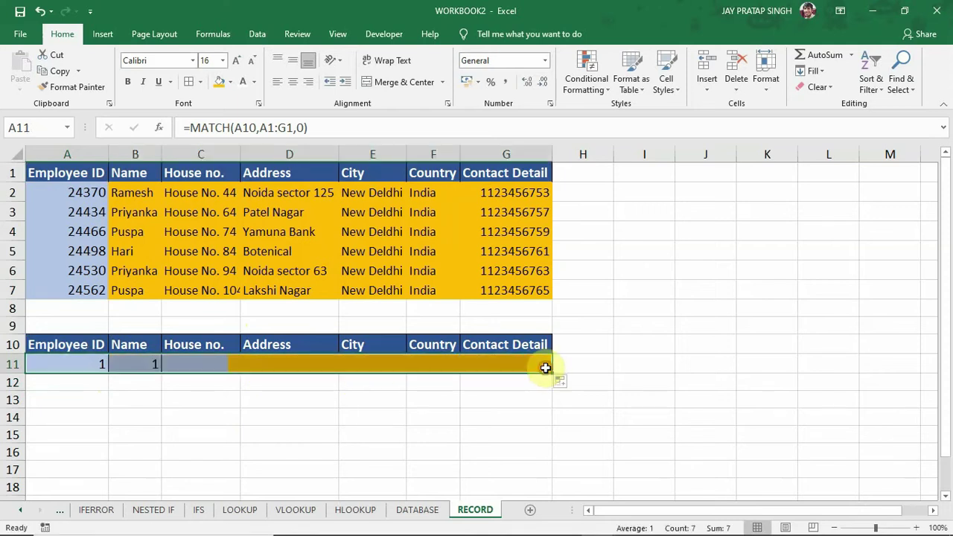
click(137, 365)
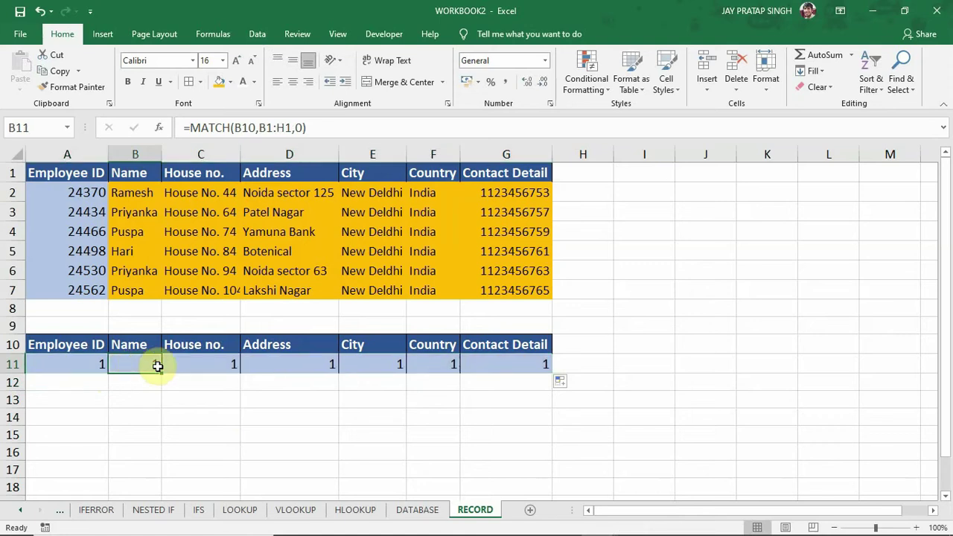
click(187, 364)
click(266, 366)
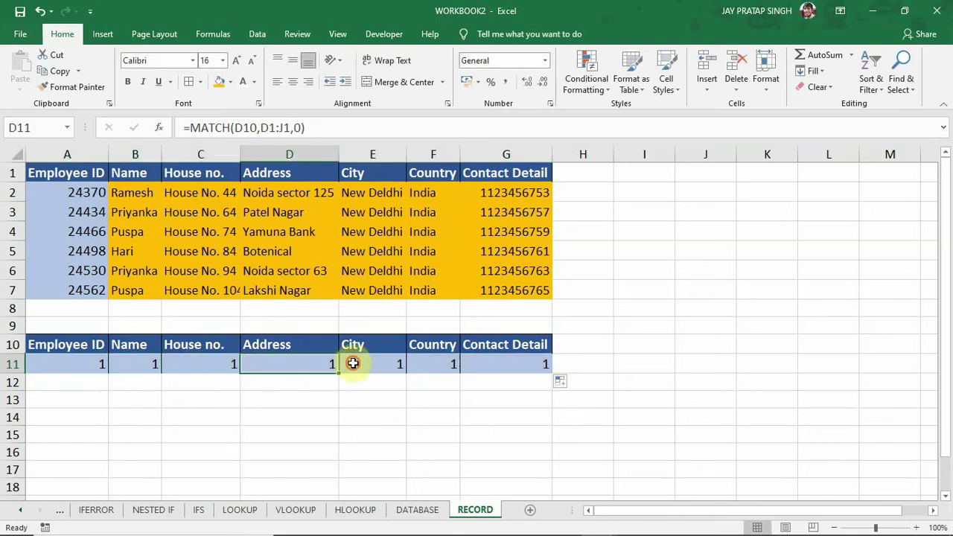
click(354, 364)
click(421, 362)
click(485, 362)
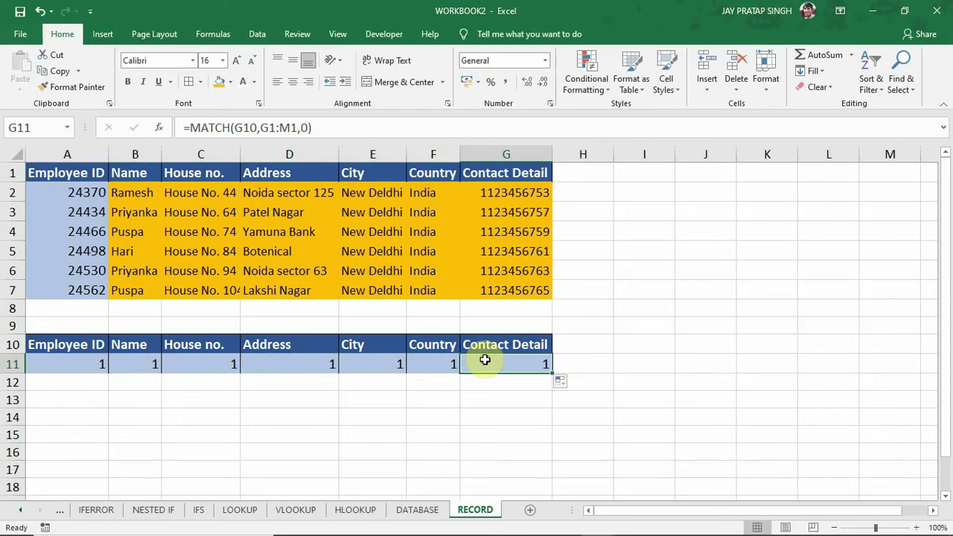
- Make the lookup array in A11's MATCH formula absolute as $A$1:$G$1 and refill the formula across to G11
click(74, 365)
double_click(74, 363)
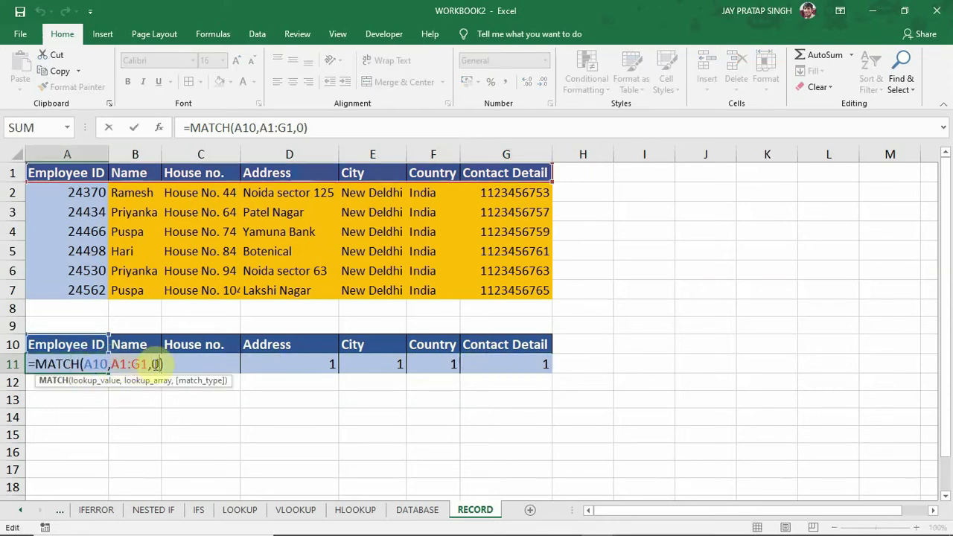
click(115, 364)
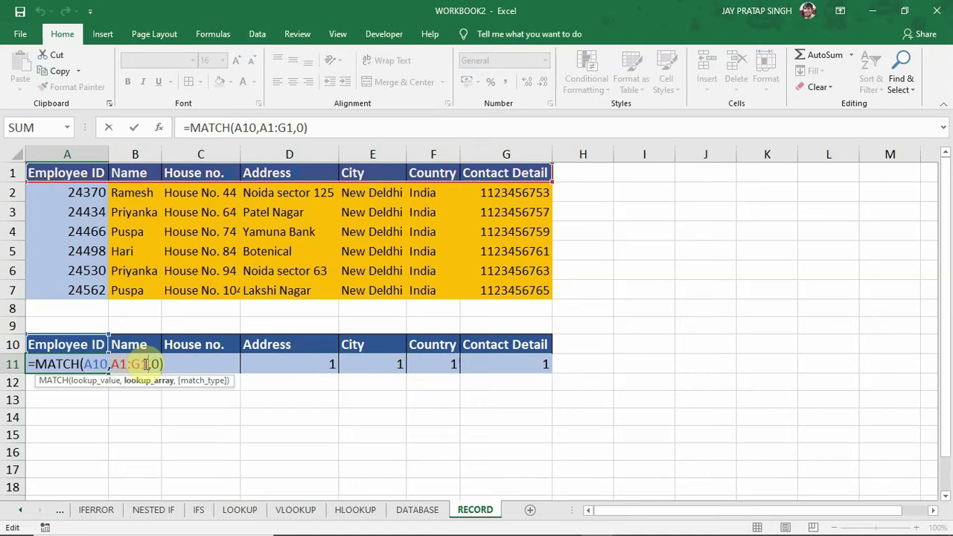
key(F4)
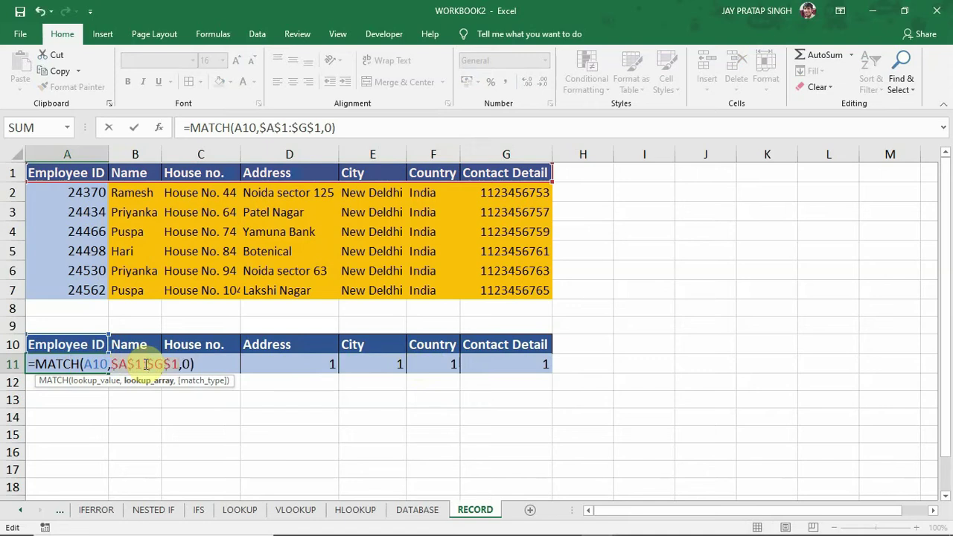
key(Return)
click(87, 368)
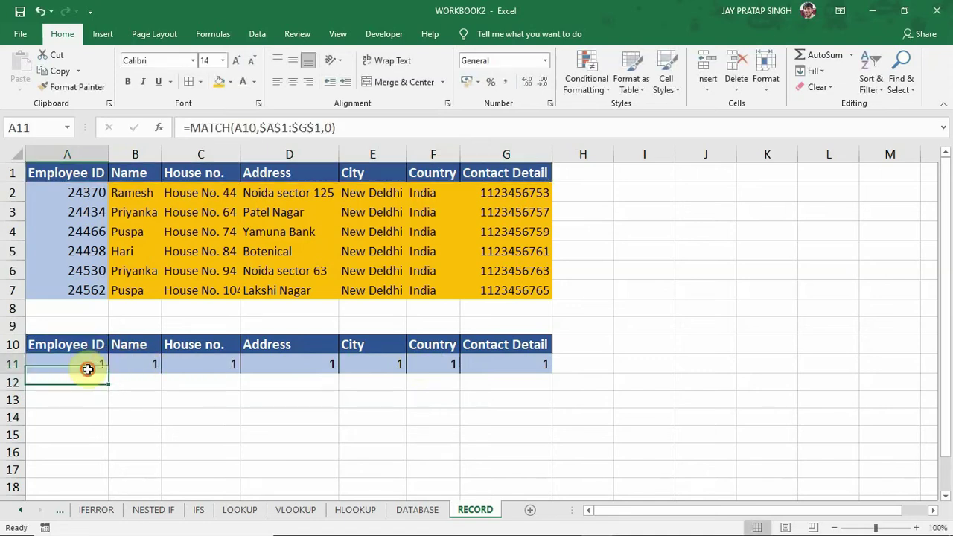
drag(107, 374, 553, 381)
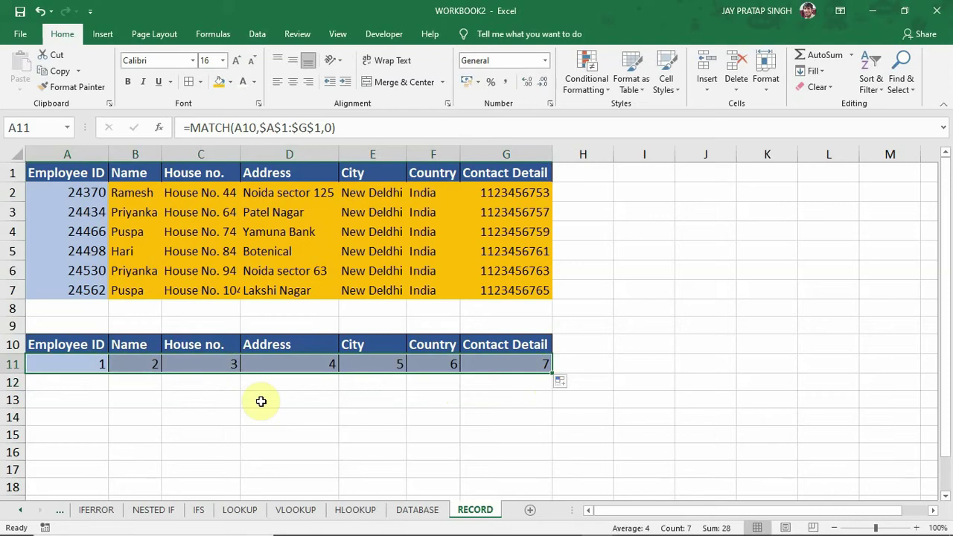
- Examine the MATCH formulas and positions across A11:G11 and compare them with the column index of the VLOOKUP formula in B2
drag(92, 364, 117, 364)
click(118, 362)
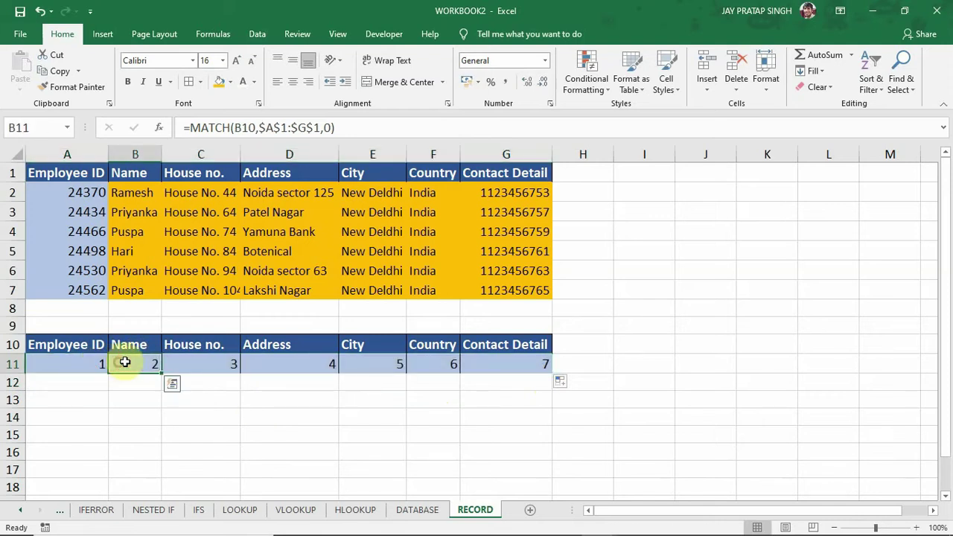
click(185, 357)
click(315, 361)
click(360, 355)
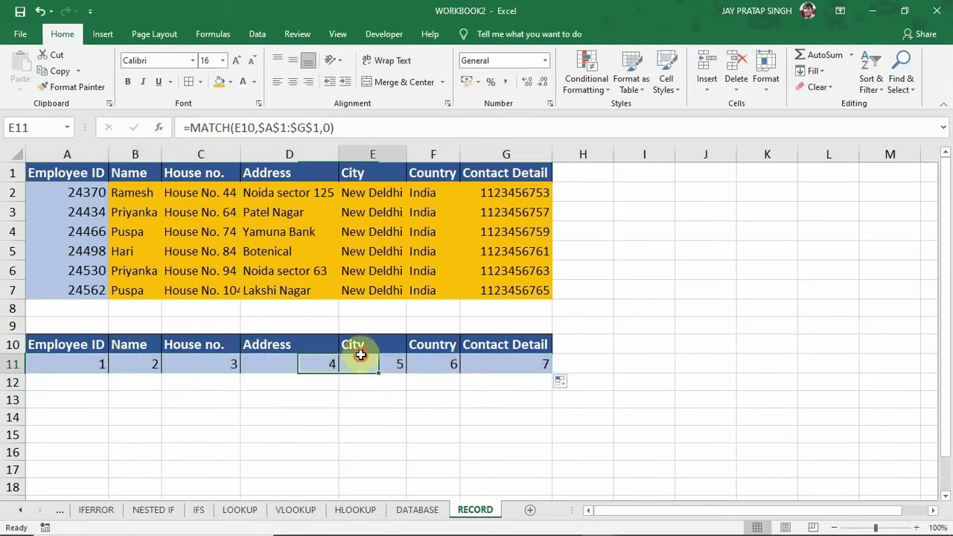
click(428, 362)
click(491, 361)
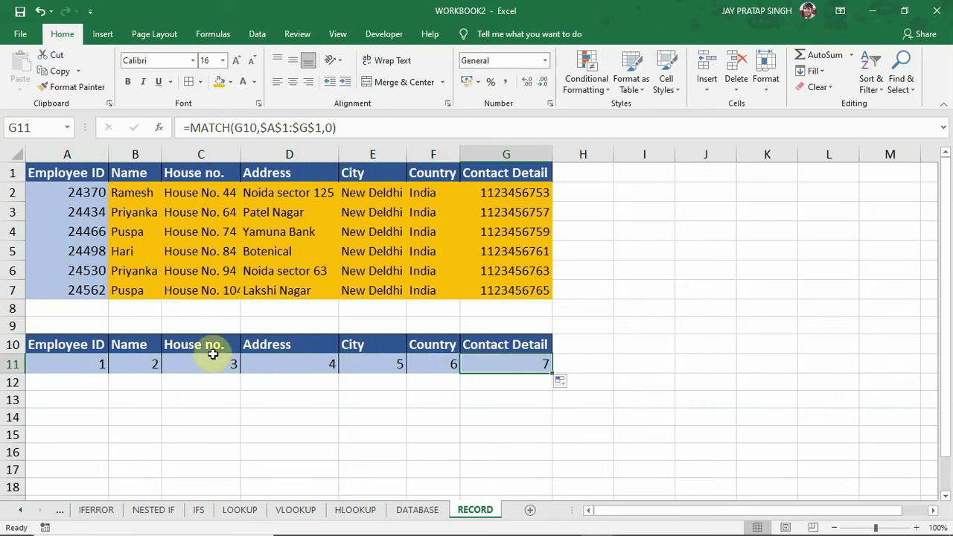
click(75, 367)
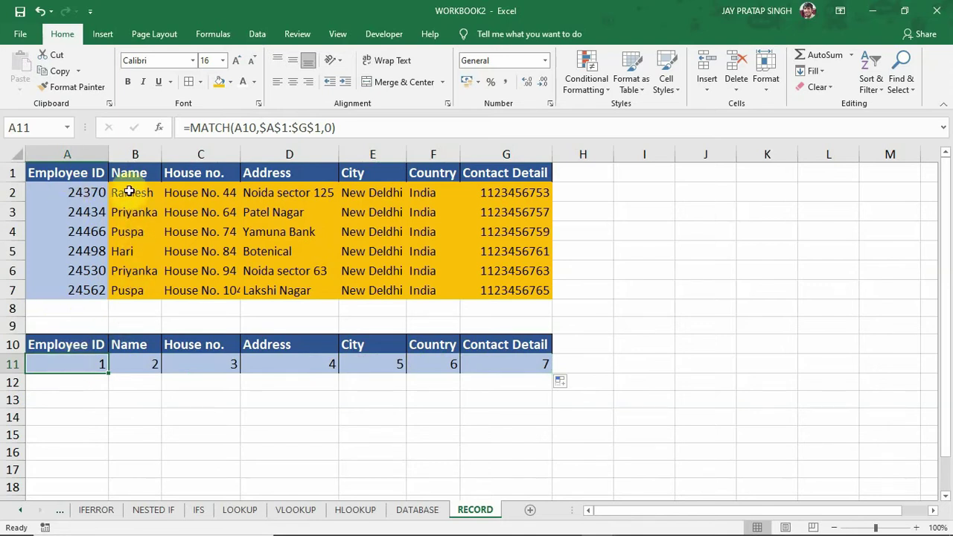
click(132, 360)
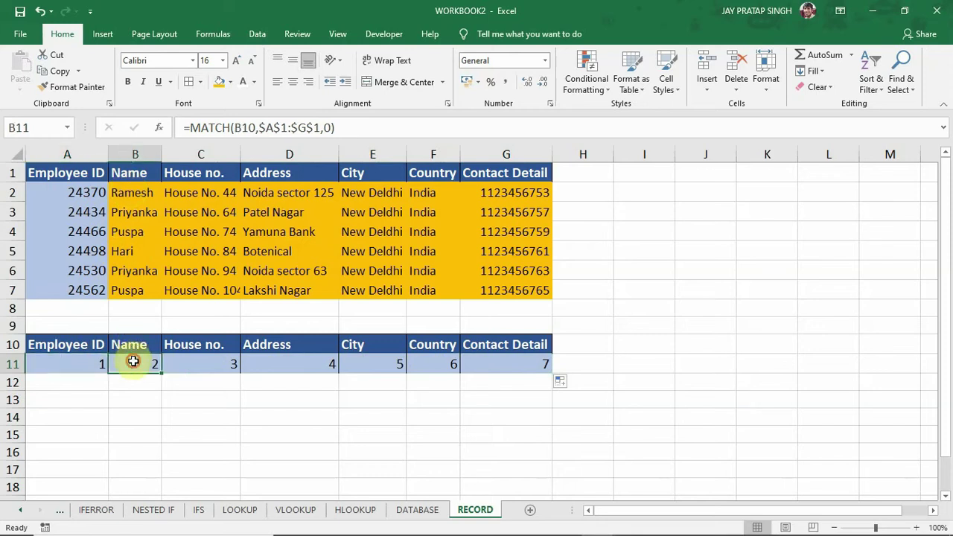
click(204, 364)
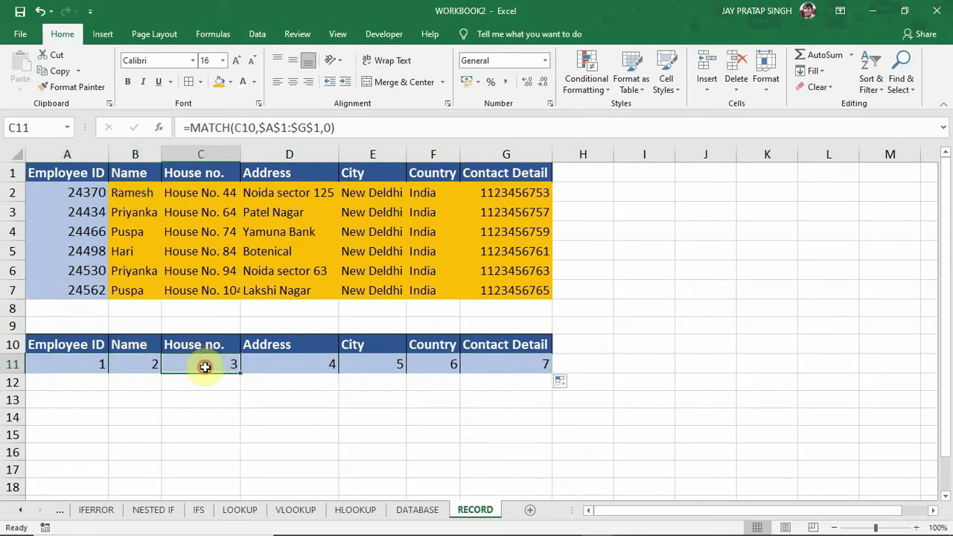
click(302, 358)
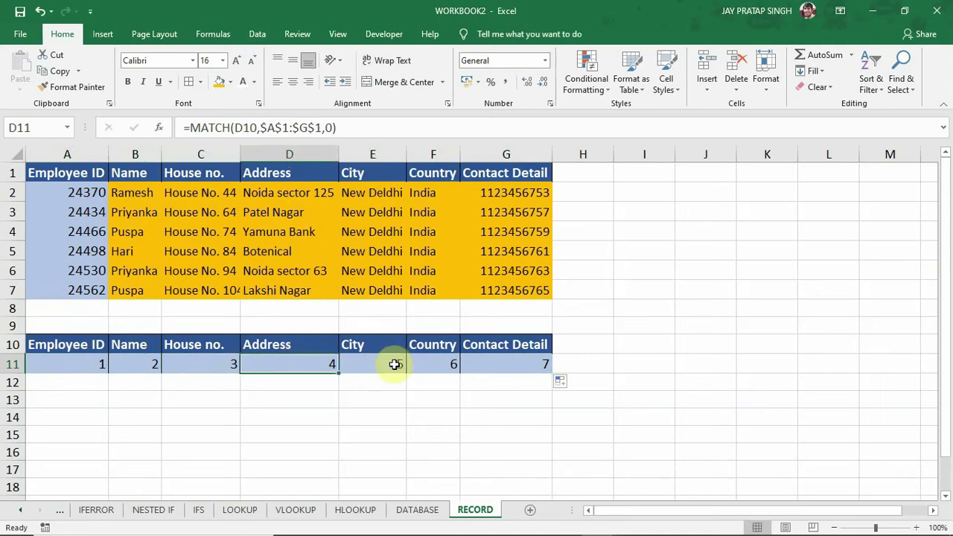
click(384, 364)
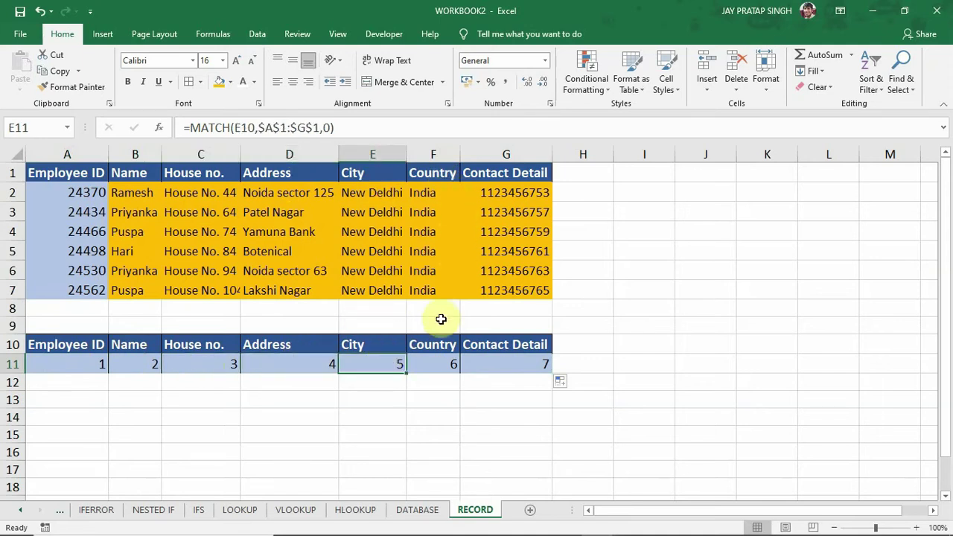
click(438, 364)
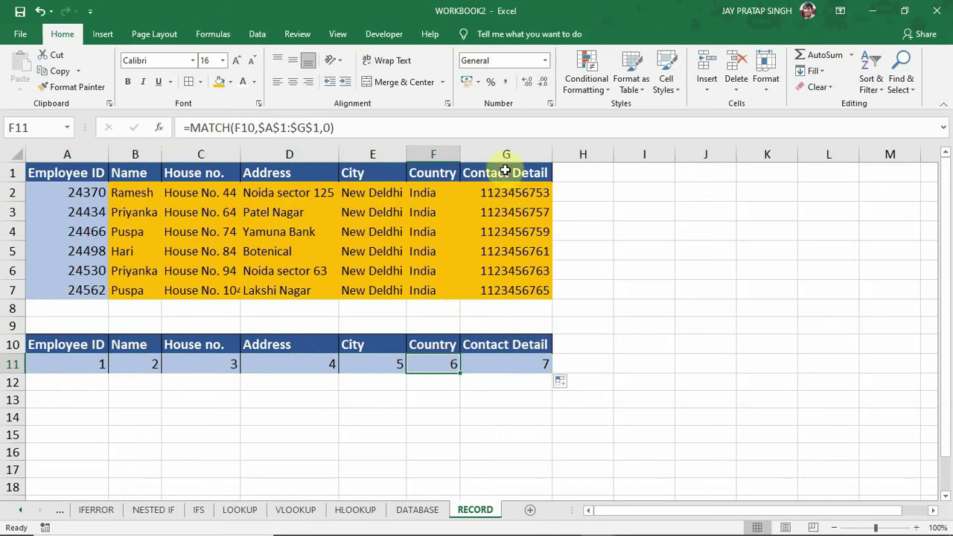
click(509, 361)
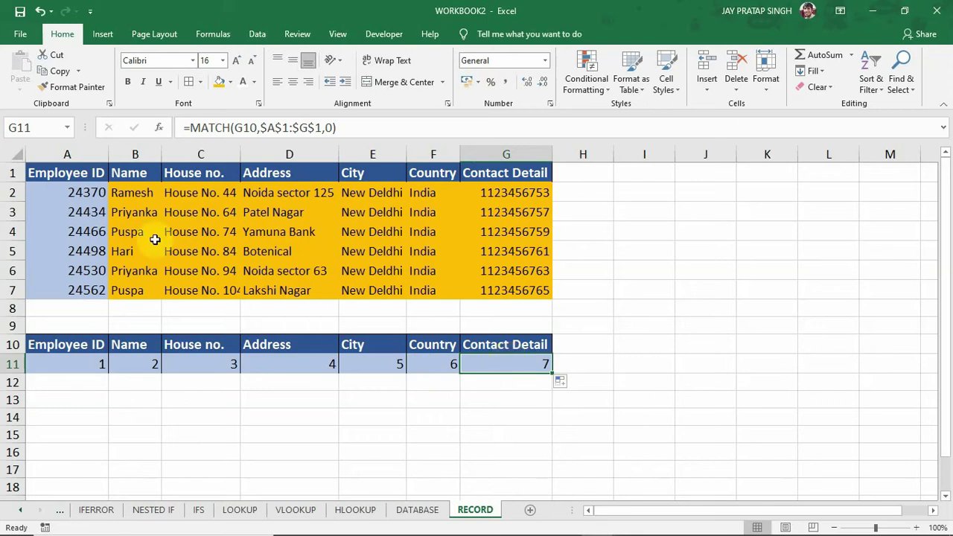
click(134, 192)
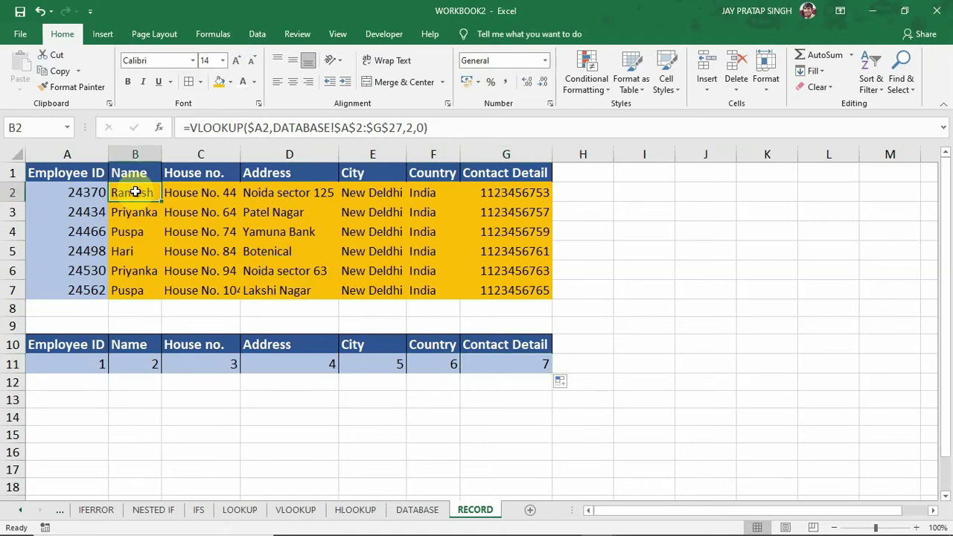
drag(134, 192, 253, 227)
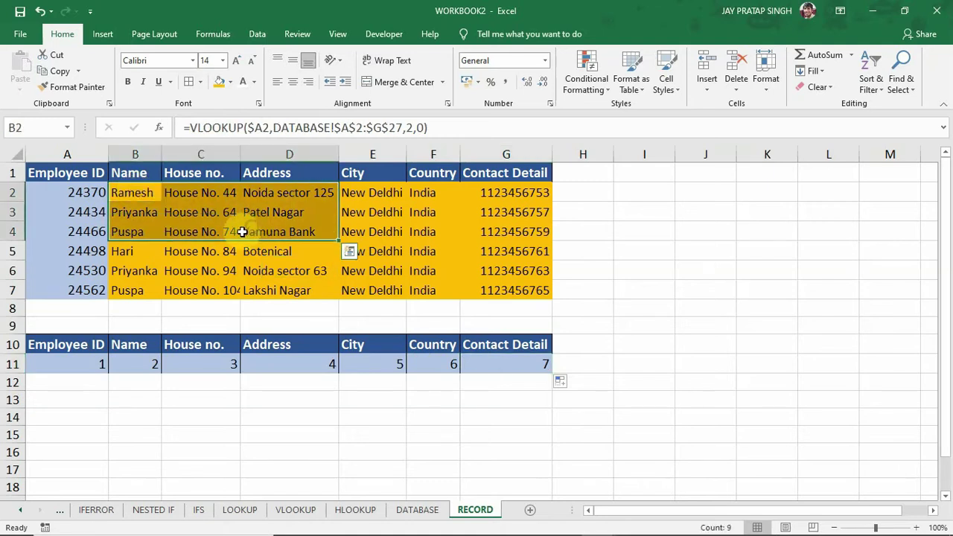
- Clear the existing VLOOKUP results from B2:G7 on the RECORD sheet
double_click(74, 359)
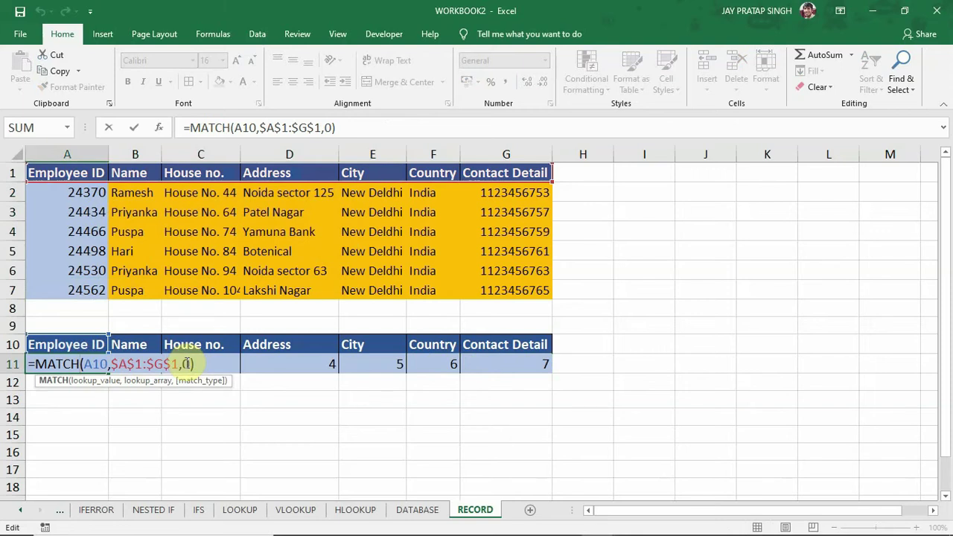
key(Return)
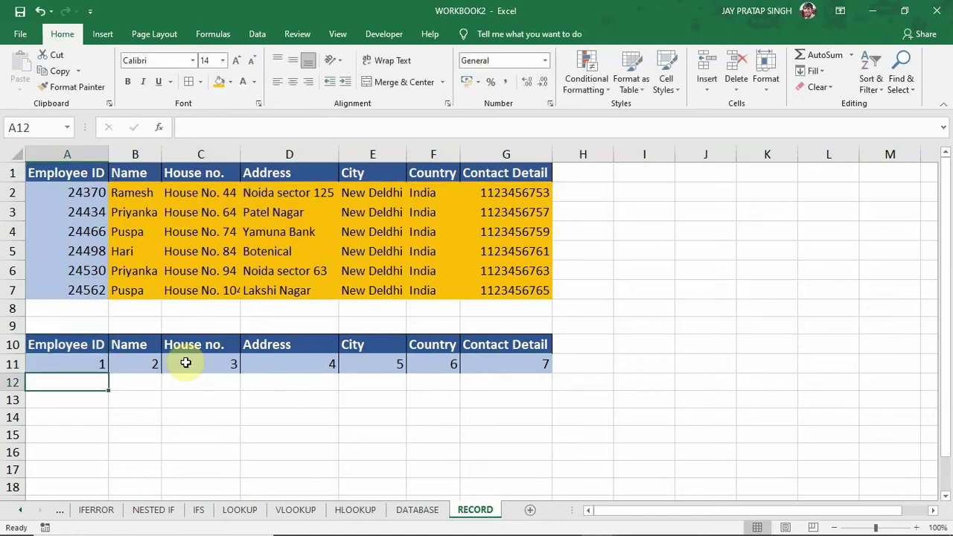
click(131, 195)
drag(132, 195, 517, 293)
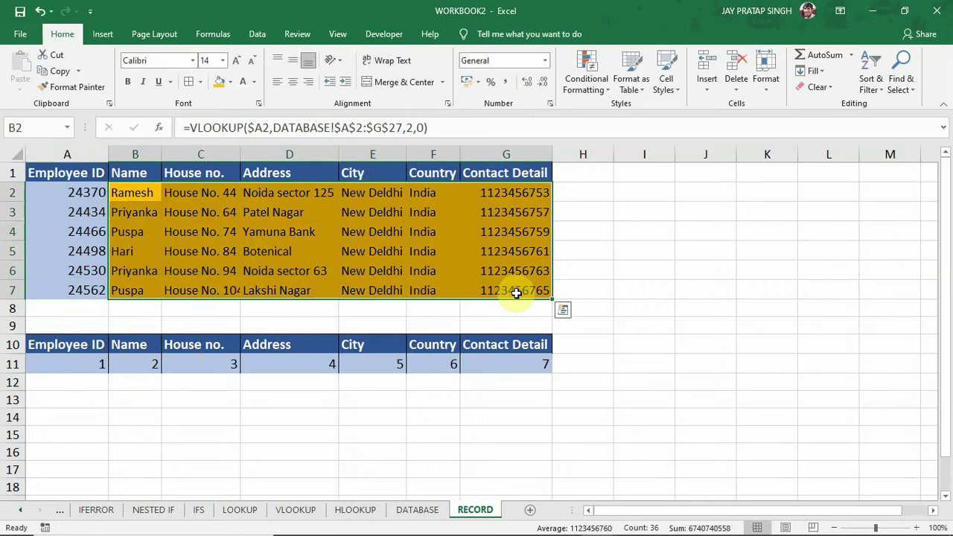
key(Delete)
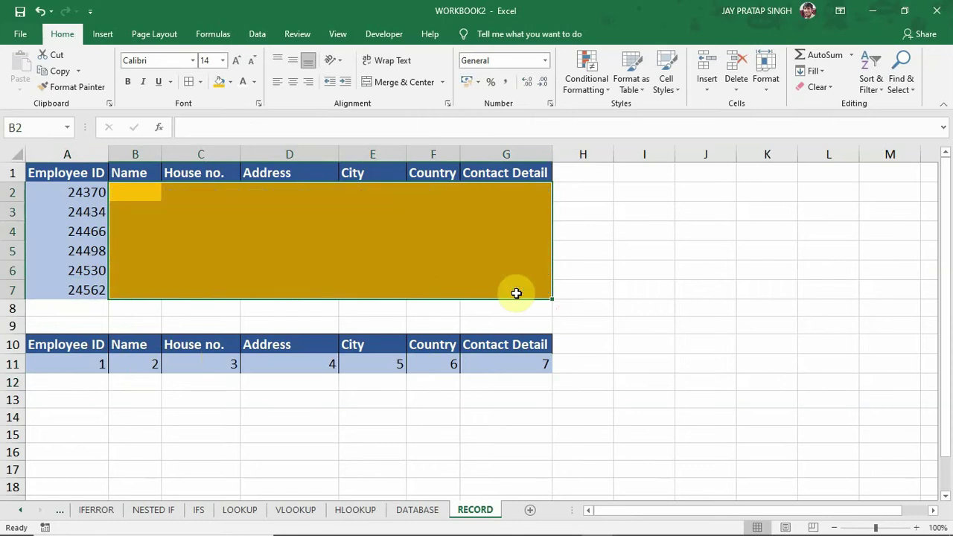
- Begin a VLOOKUP formula in B2 with $A2 as the lookup value, locking only the column
click(135, 196)
text(=)
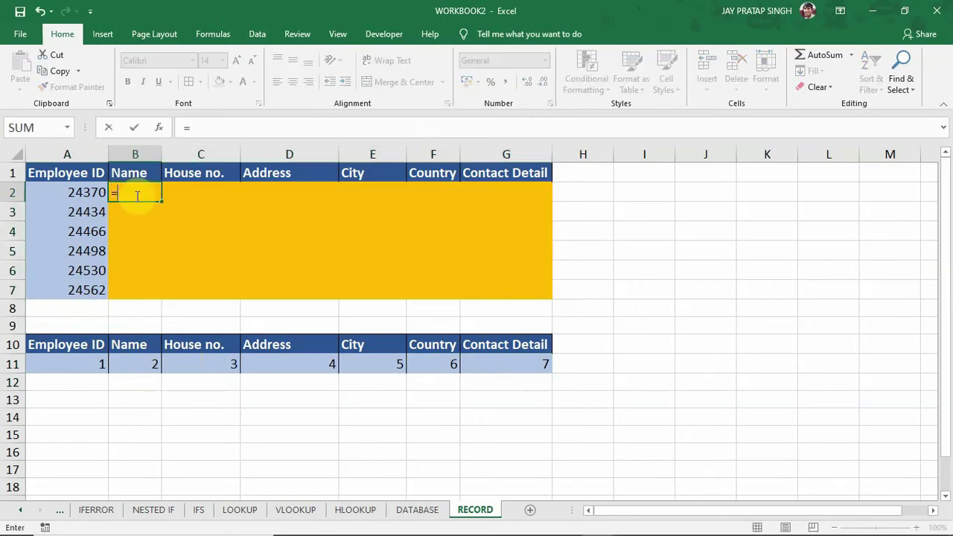
text(VLOOKUP()
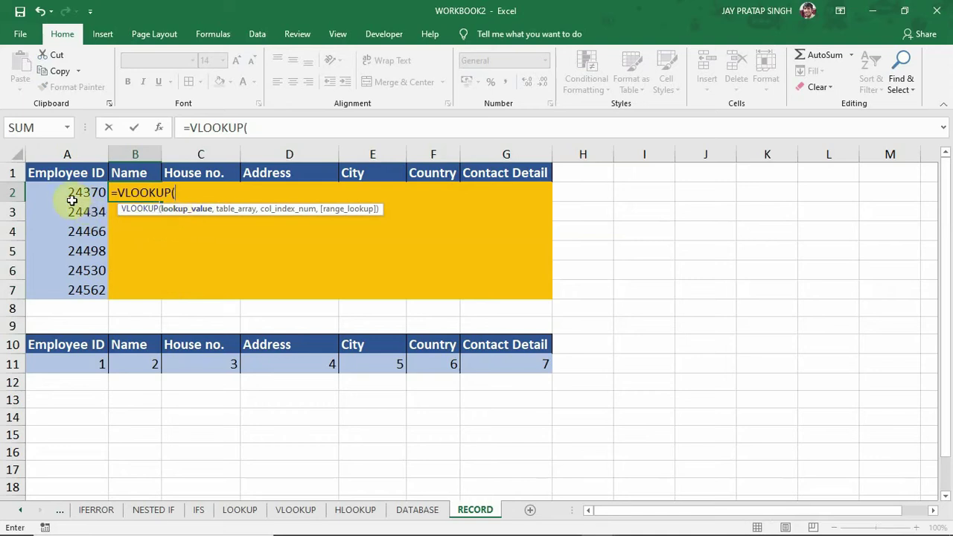
click(63, 195)
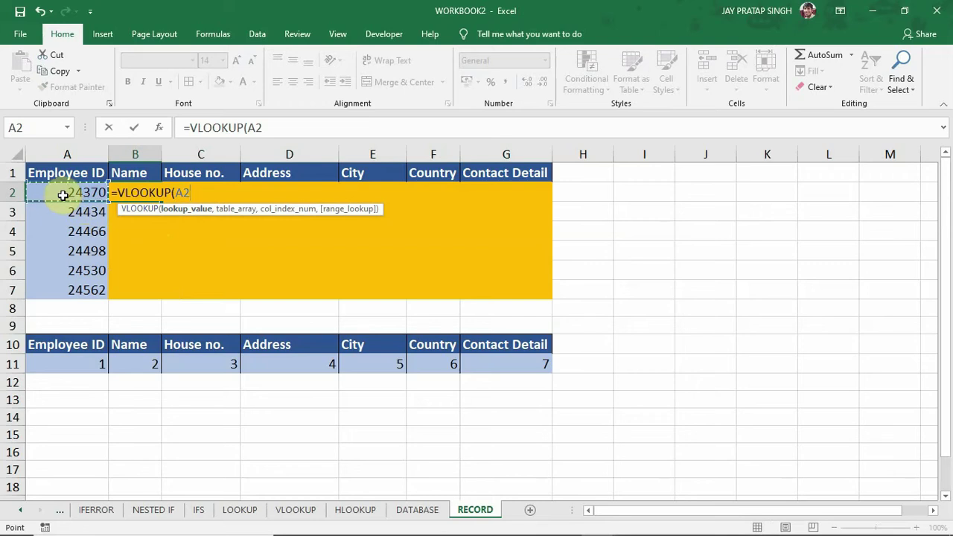
key(F4)
key(F4)
key(F4)
text(,)
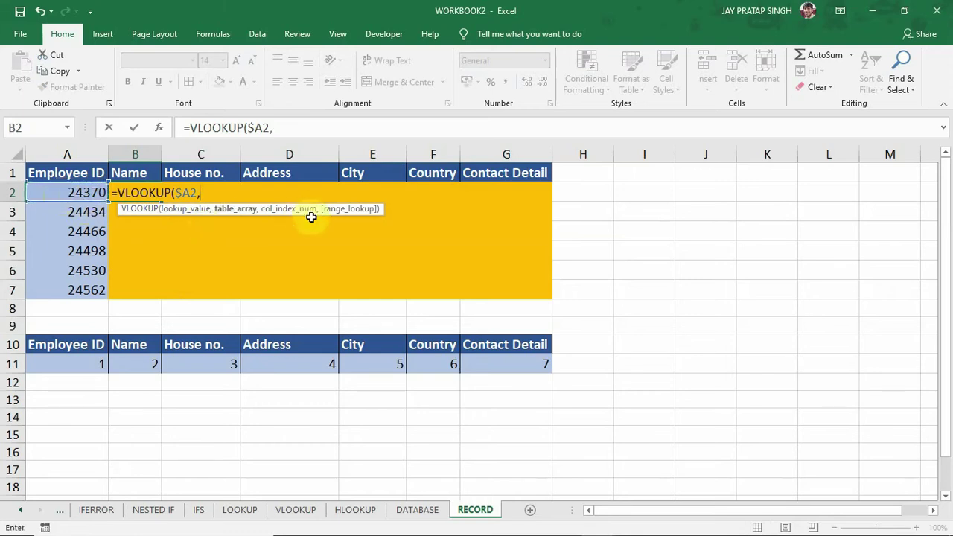
- Supply the absolute range DATABASE!$A$2:$G$27 as the table array of the VLOOKUP formula
click(418, 510)
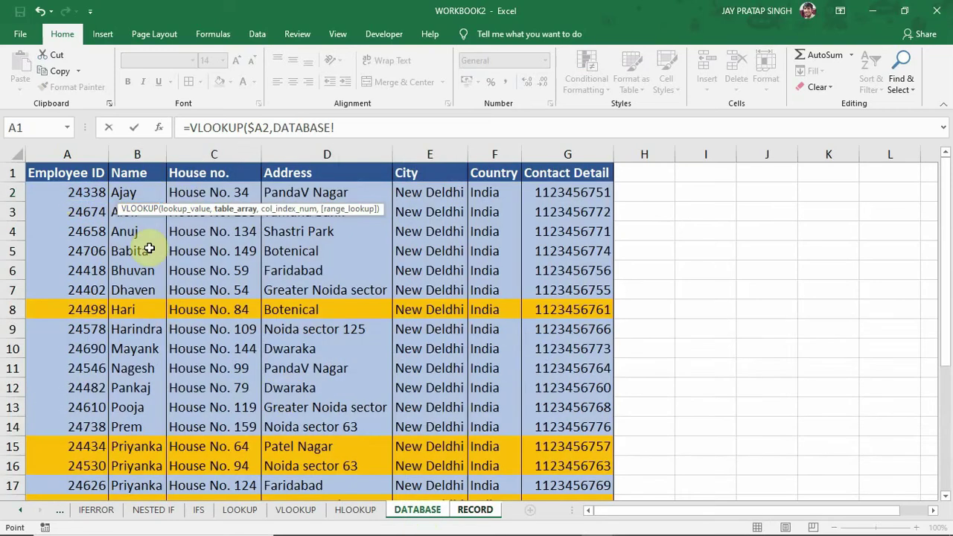
click(74, 192)
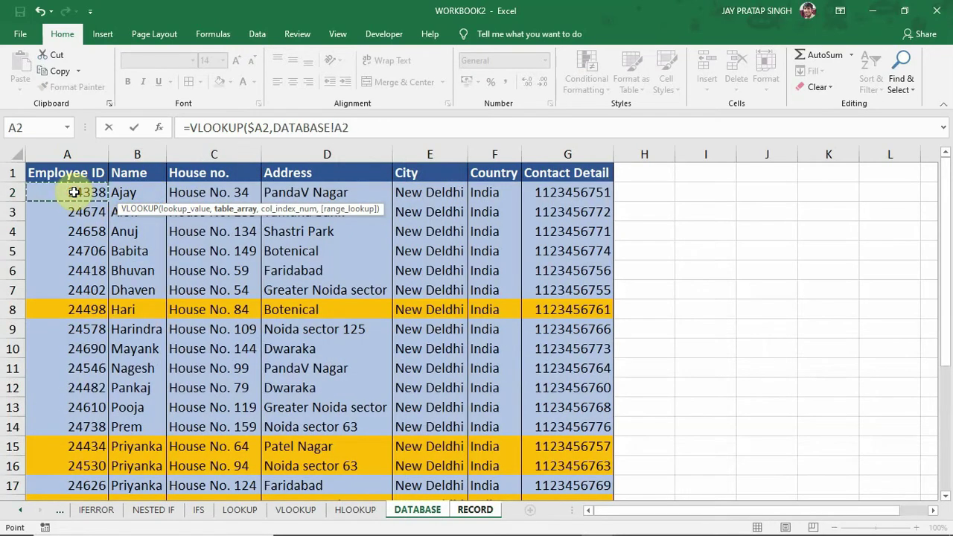
key(ctrl+shift+Down)
key(ctrl+shift+Right)
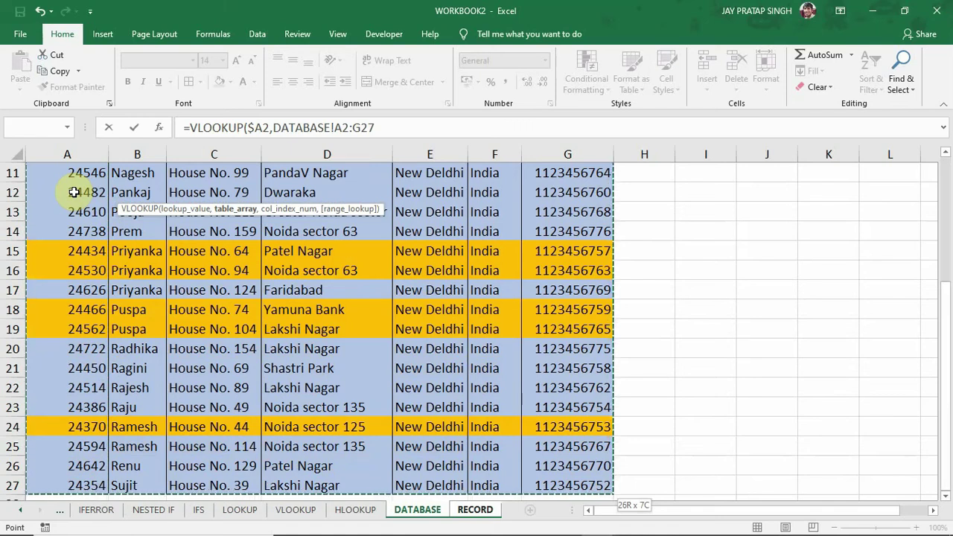
key(F4)
text(,)
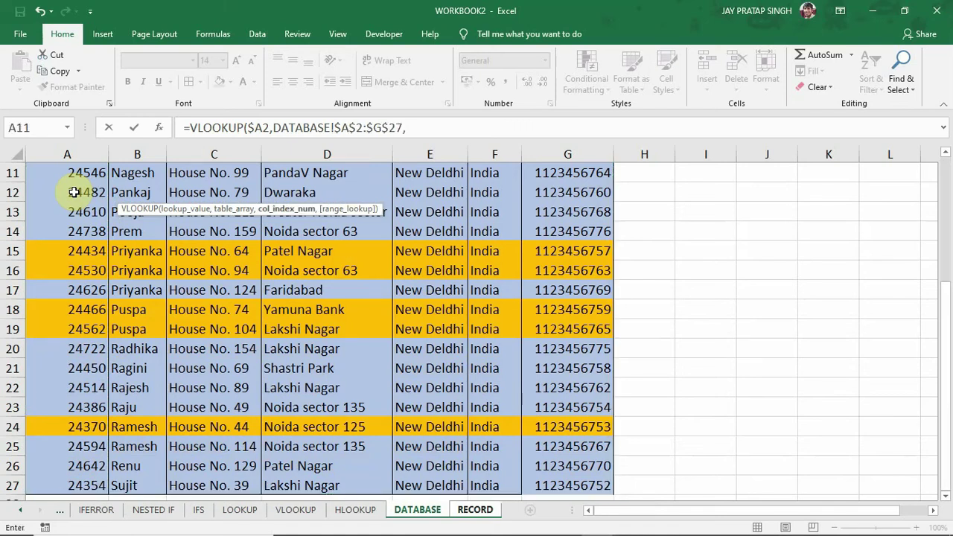
- Nest a MATCH function as the VLOOKUP column index, with the Name header RECORD!B1 as its lookup value
click(414, 127)
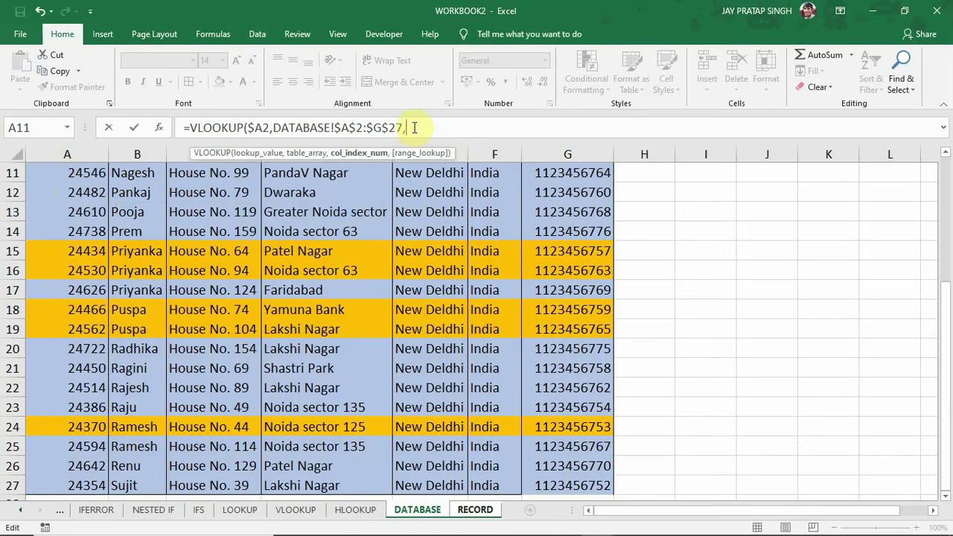
click(944, 195)
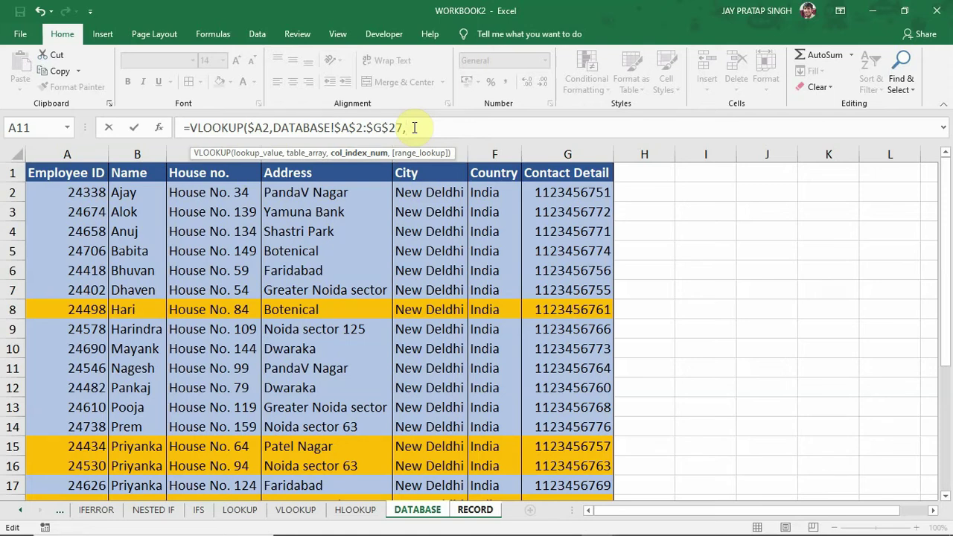
text(MAT)
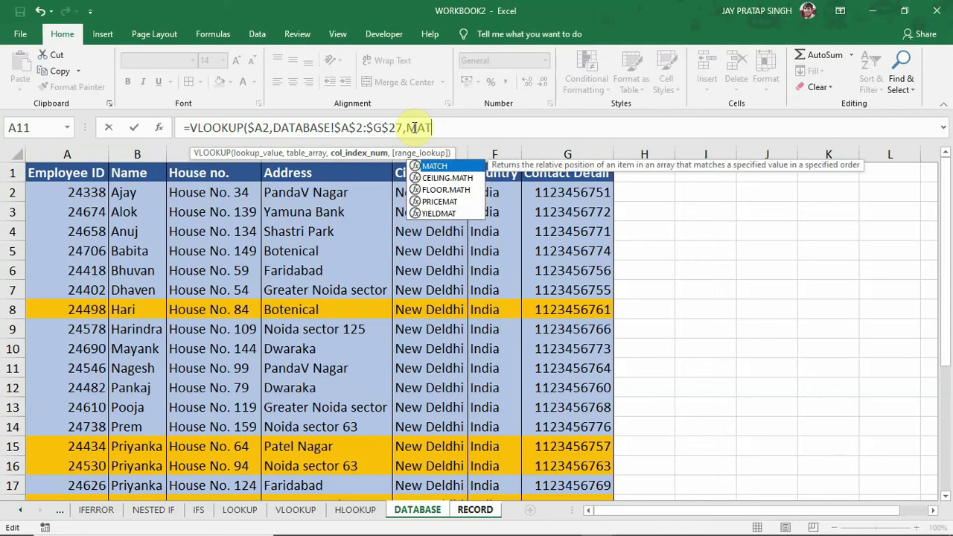
text(CH)
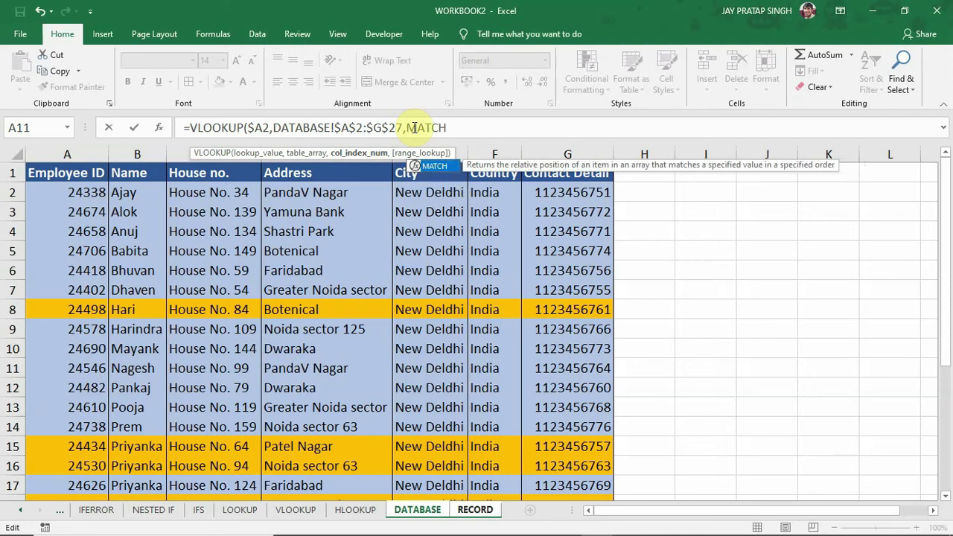
text(()
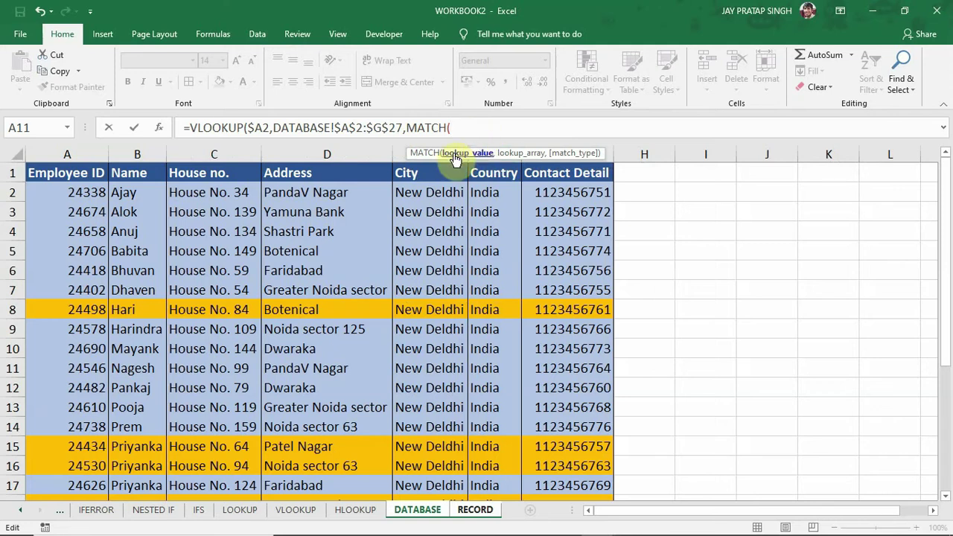
click(475, 511)
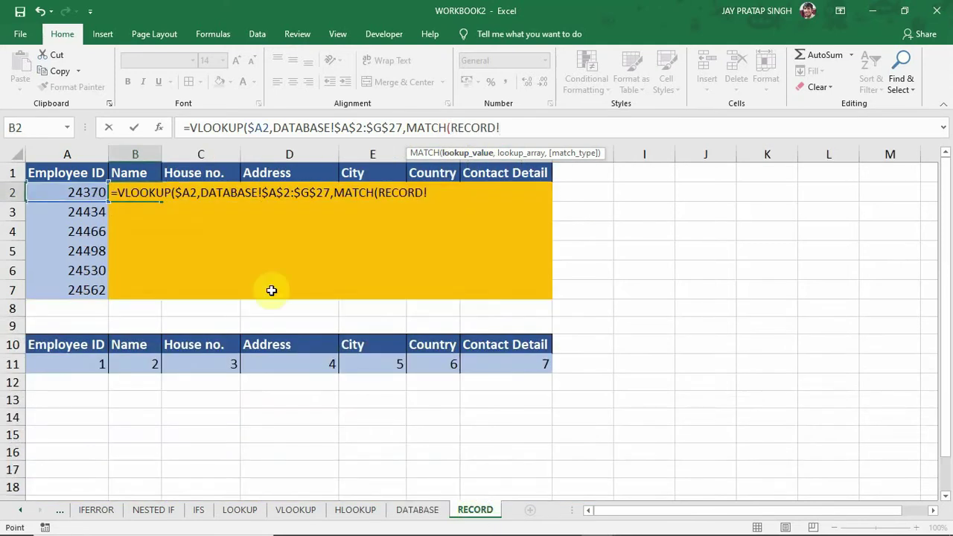
click(135, 172)
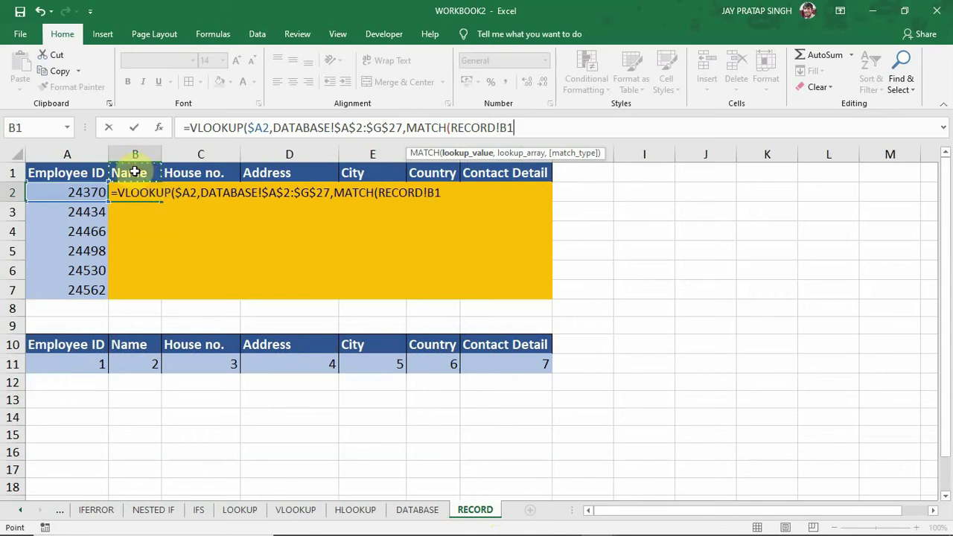
text(,)
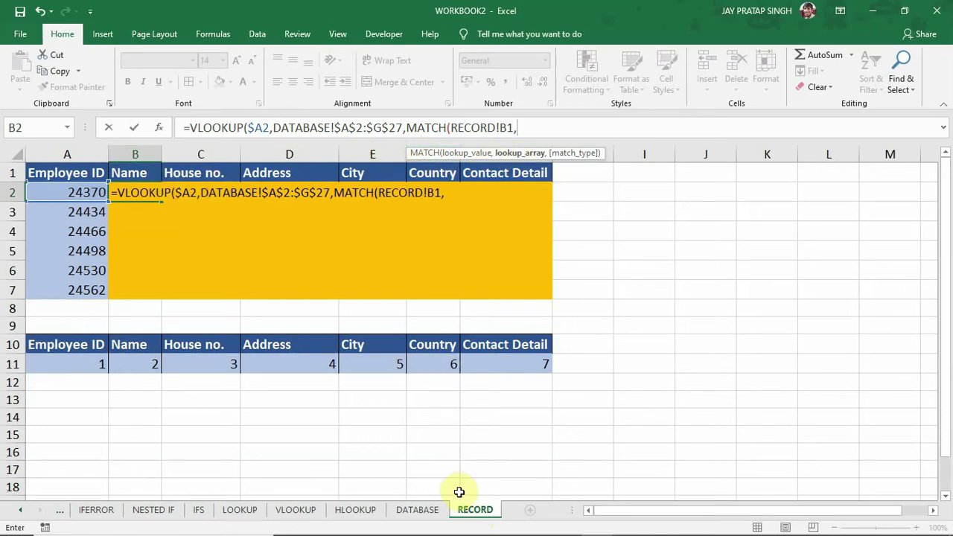
- Supply the DATABASE header row as the absolute lookup array DATABASE!$A$1:$G$1 of the nested MATCH
click(422, 515)
click(73, 174)
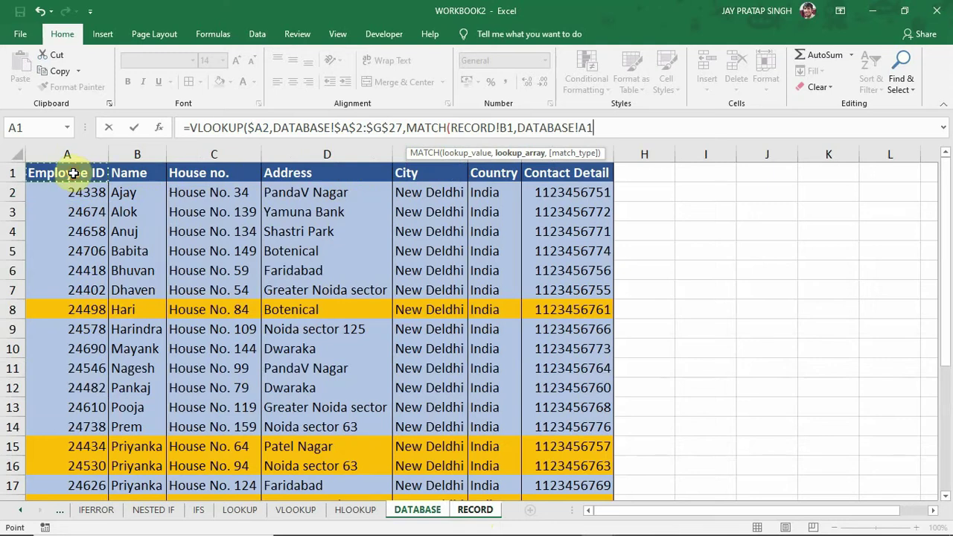
drag(73, 173, 179, 173)
drag(265, 170, 574, 174)
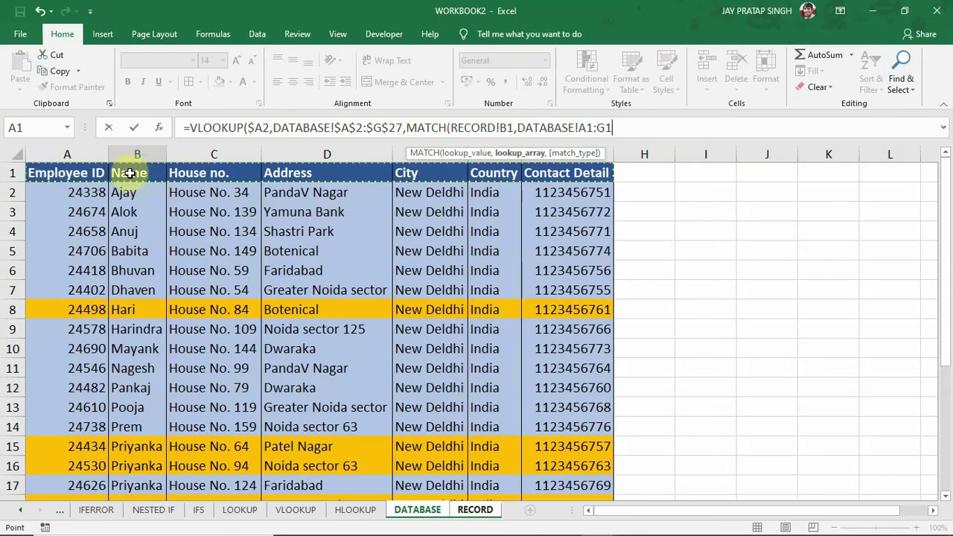
key(F4)
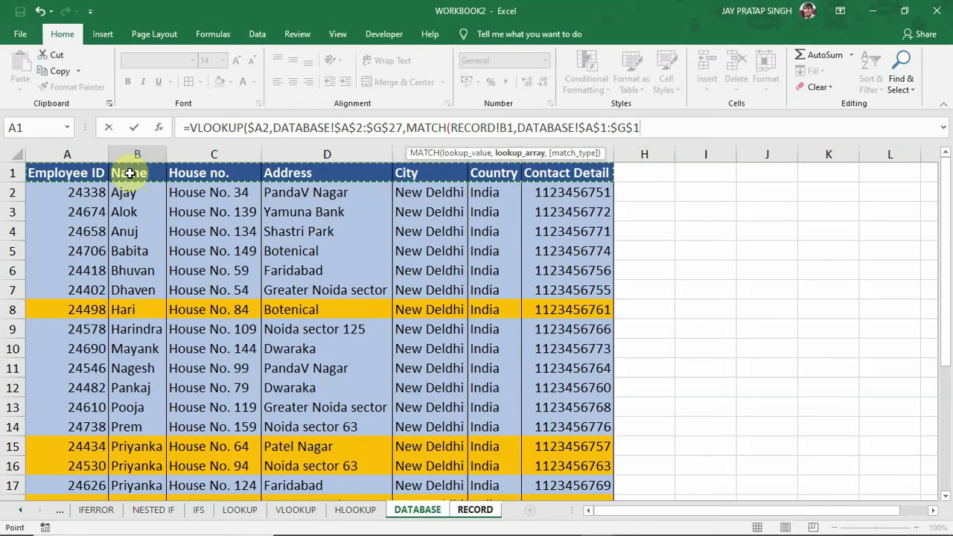
text(,)
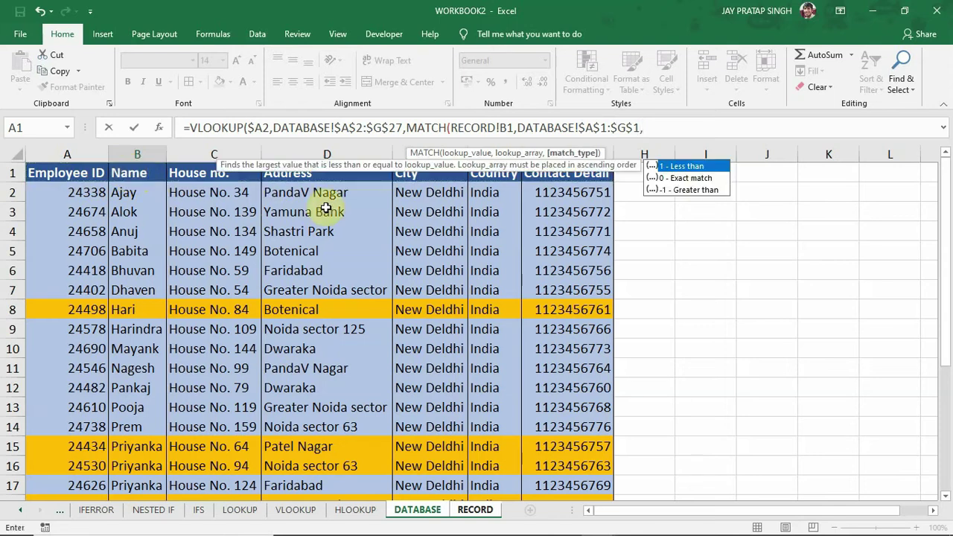
- Set the MATCH type and the VLOOKUP range lookup to 0 for exact matches and enter the finished formula in B2
text(0)
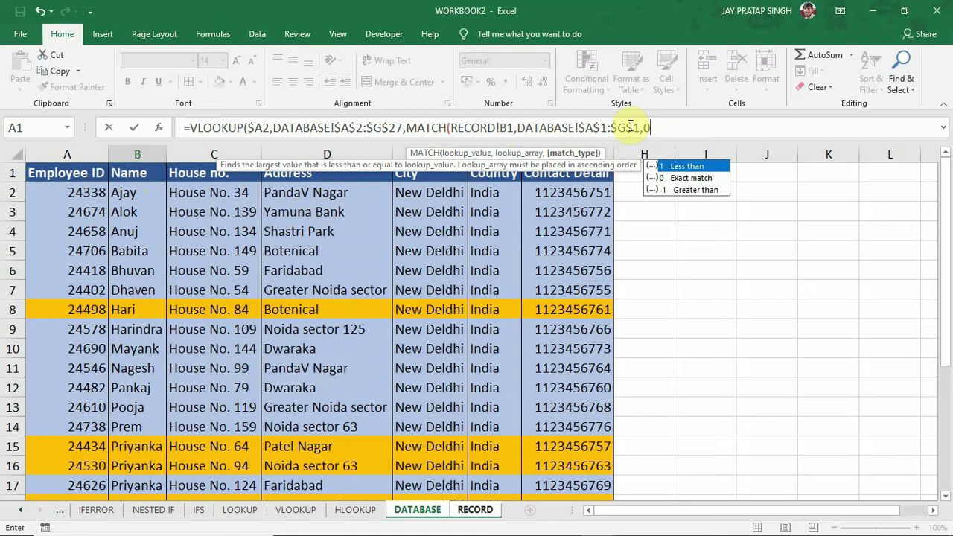
text())
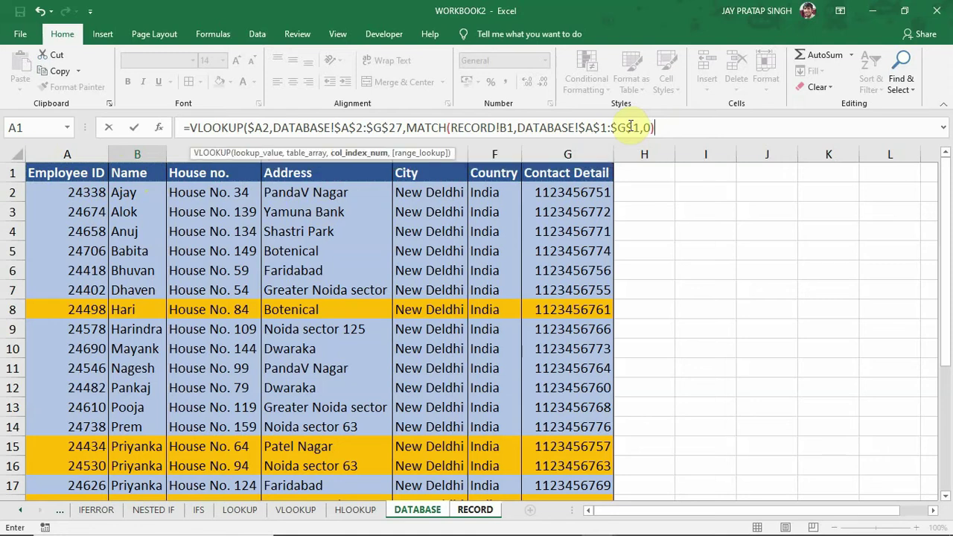
text(,)
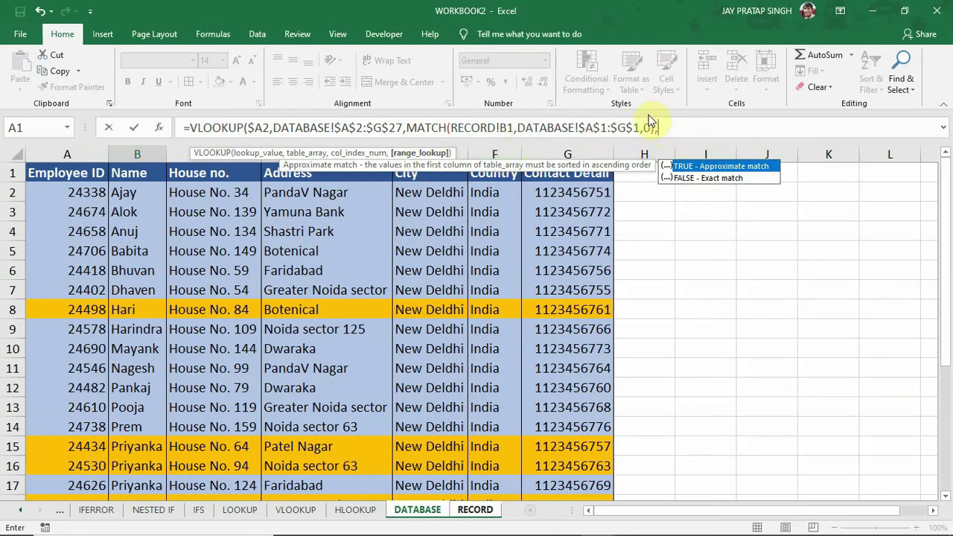
text(0))
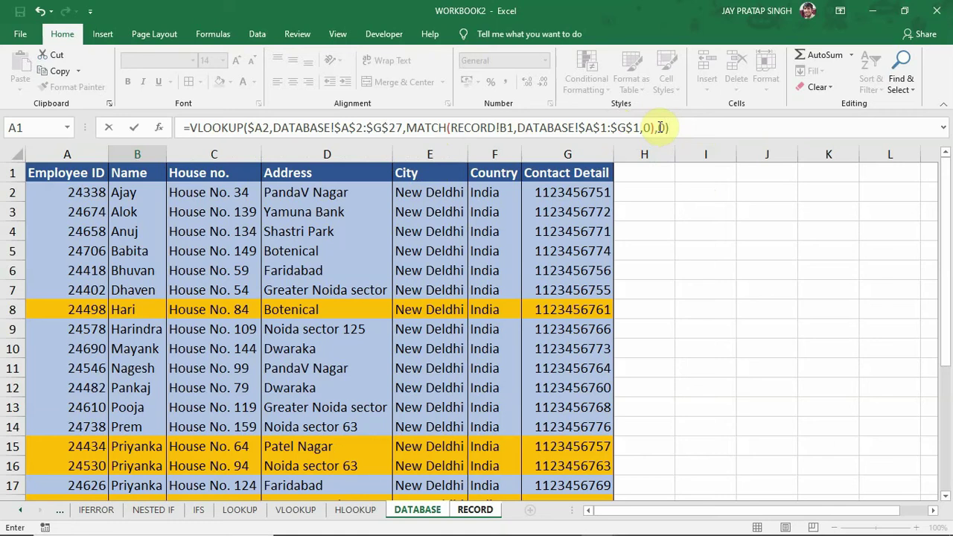
key(Return)
- Fill the combined VLOOKUP and MATCH formula from B2 down to B7 and compare the references in B2 and B3
click(138, 193)
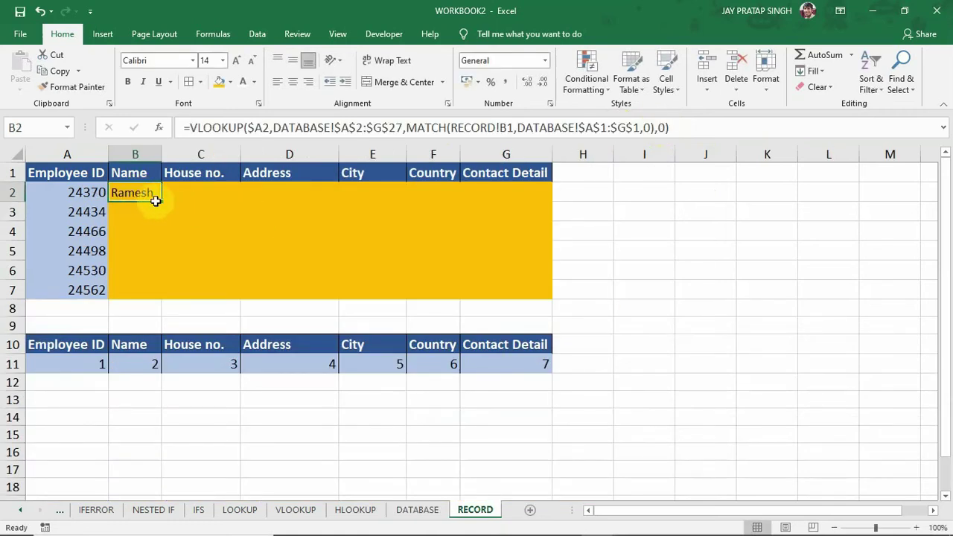
double_click(163, 203)
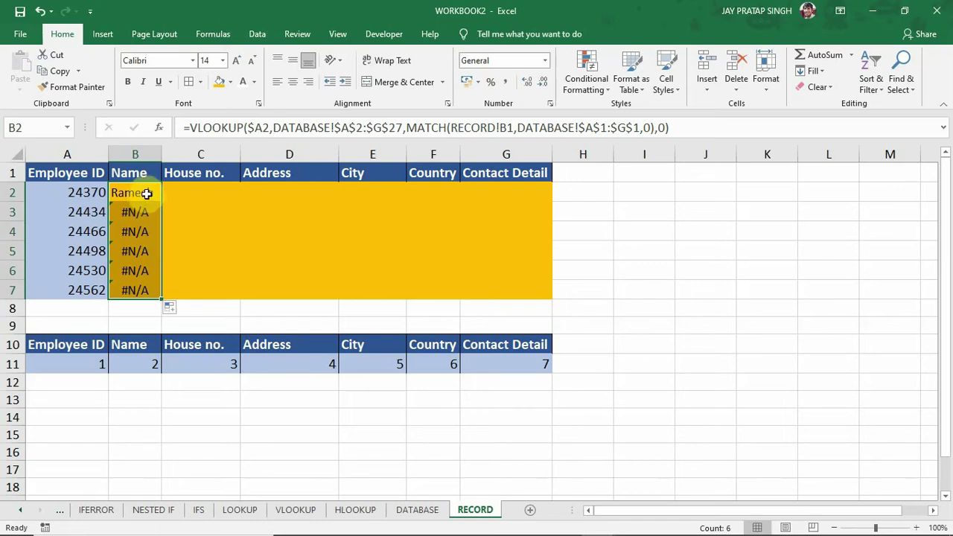
double_click(145, 193)
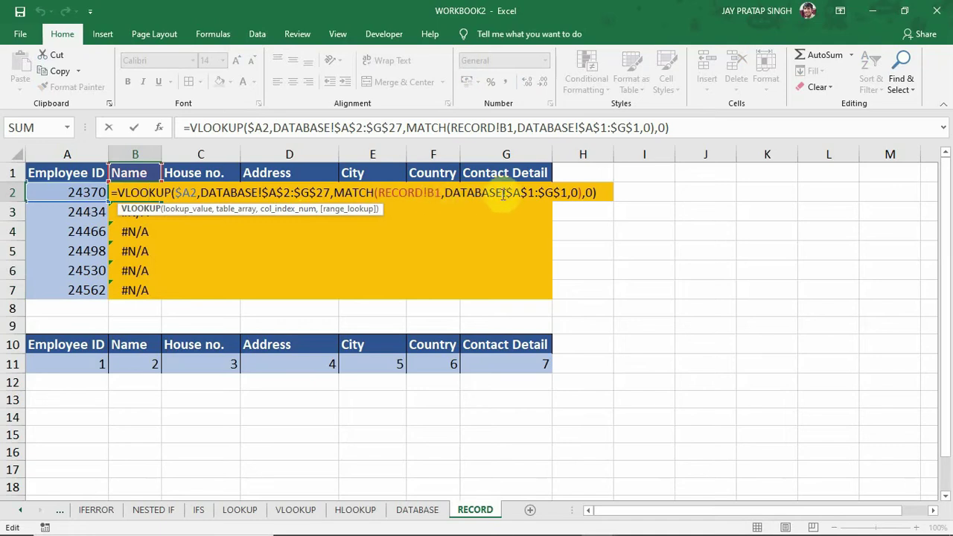
click(189, 193)
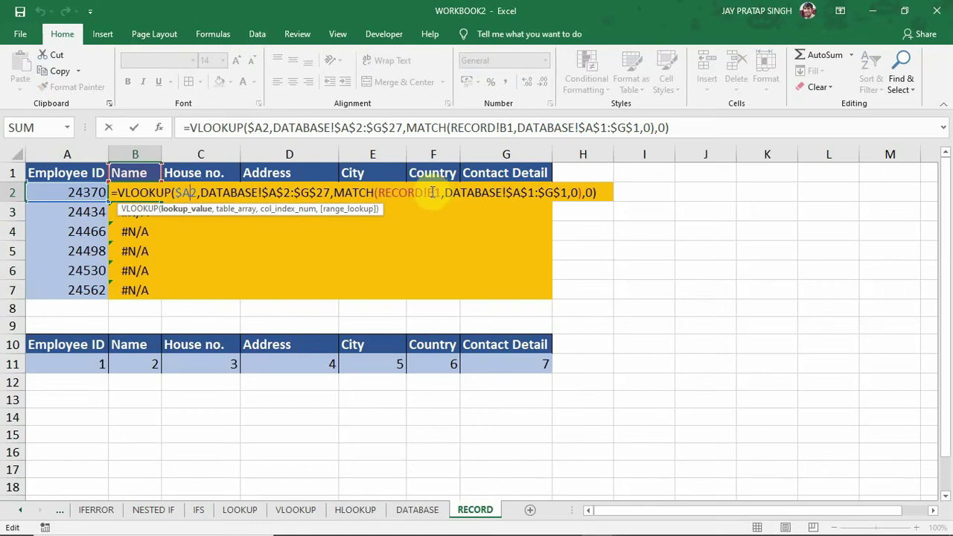
key(Return)
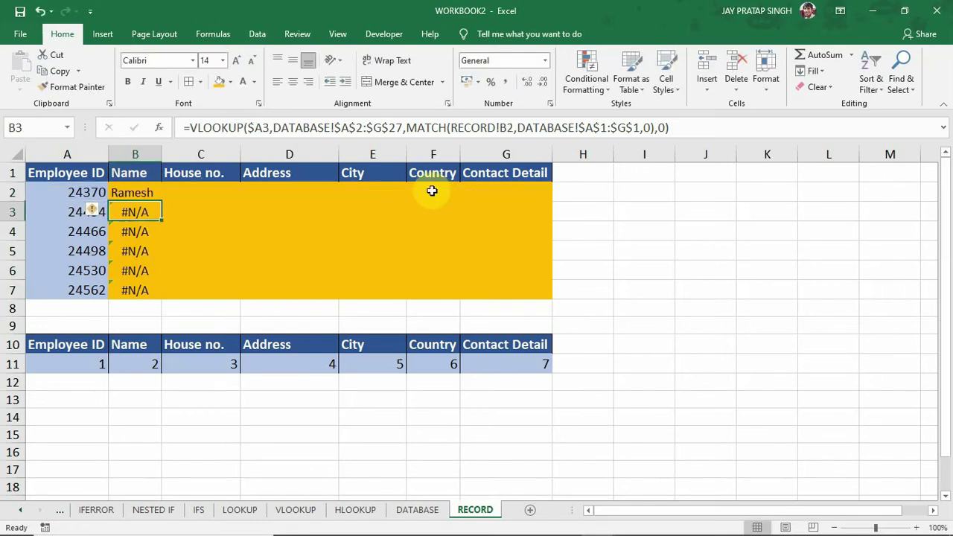
double_click(148, 212)
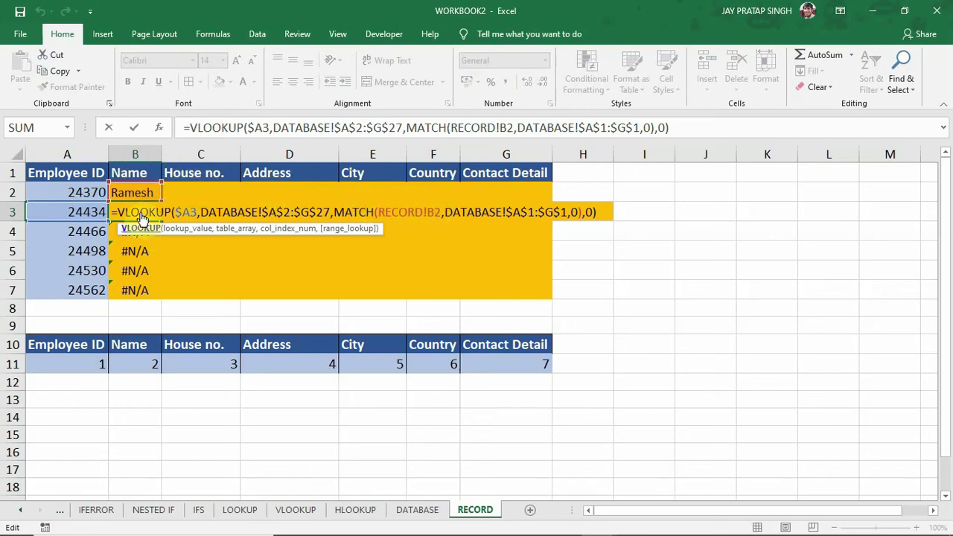
click(134, 190)
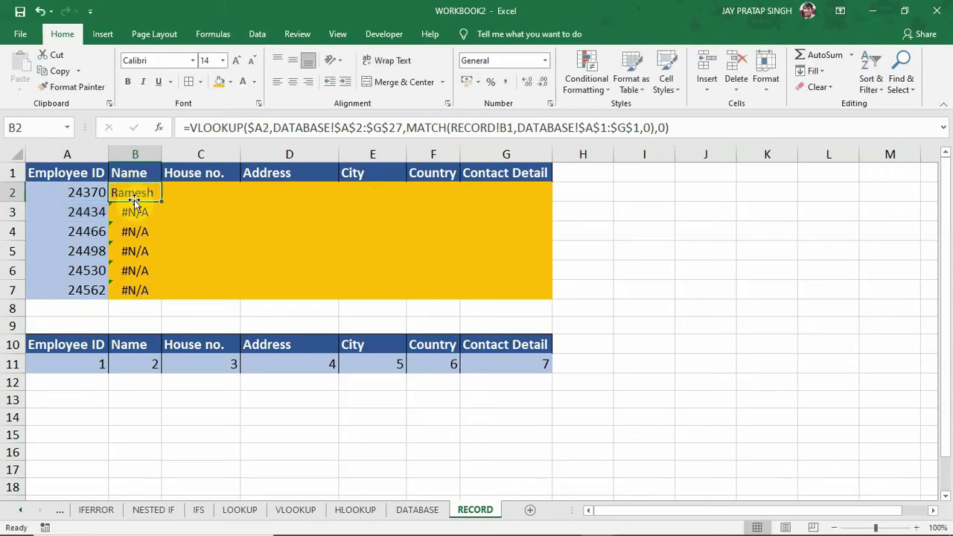
- Lock the row of the MATCH lookup value in the B2 formula, making the reference RECORD!B$1
double_click(135, 192)
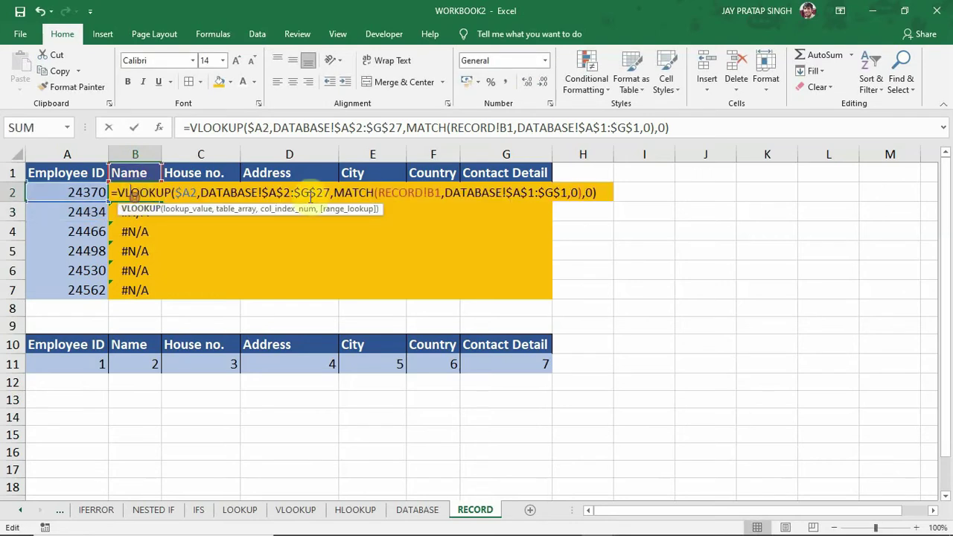
click(435, 192)
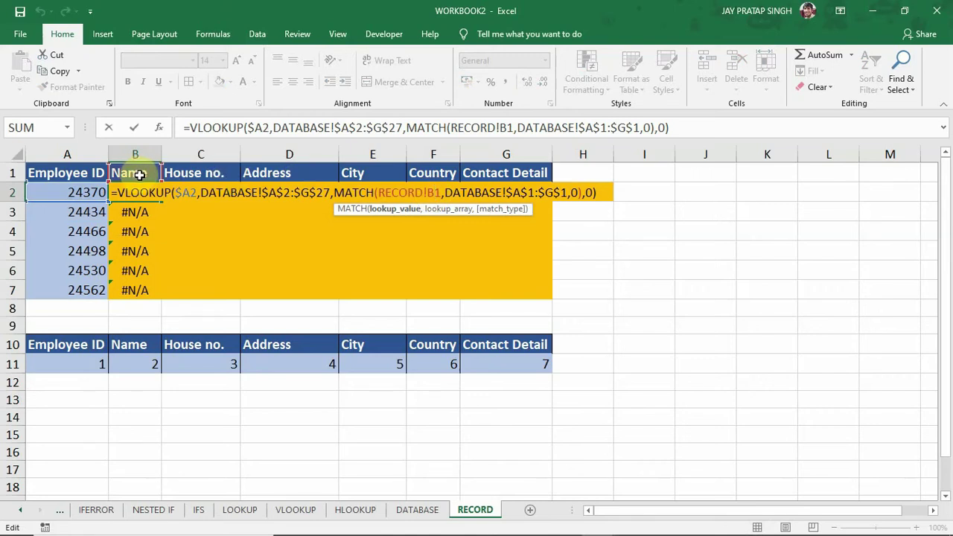
click(437, 192)
text($)
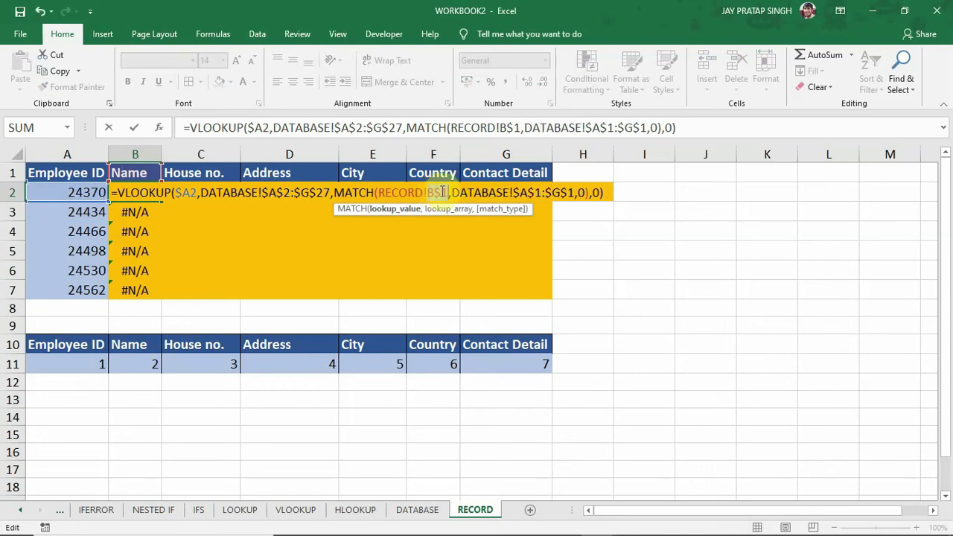
key(Return)
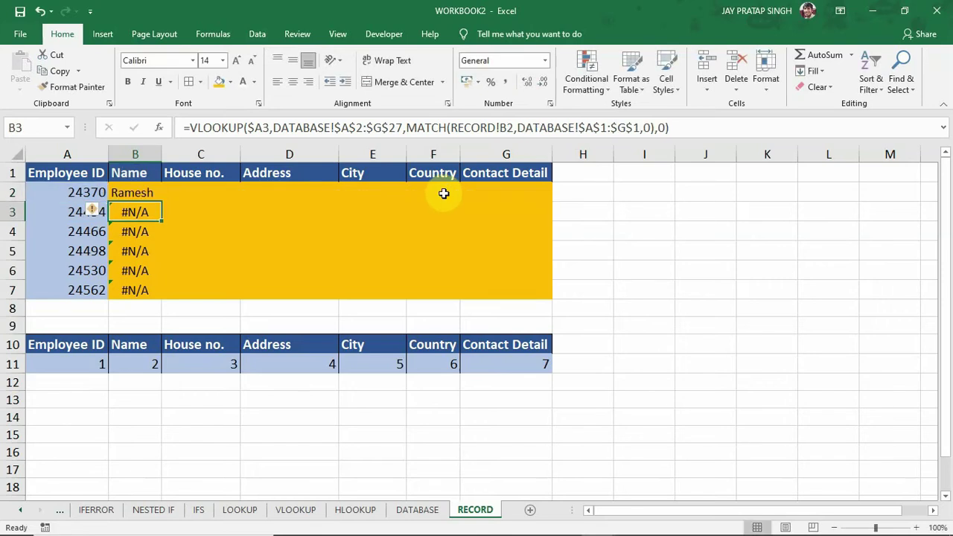
- Fill the corrected B2 formula down to B7 and across the remaining detail columns to G7
click(121, 194)
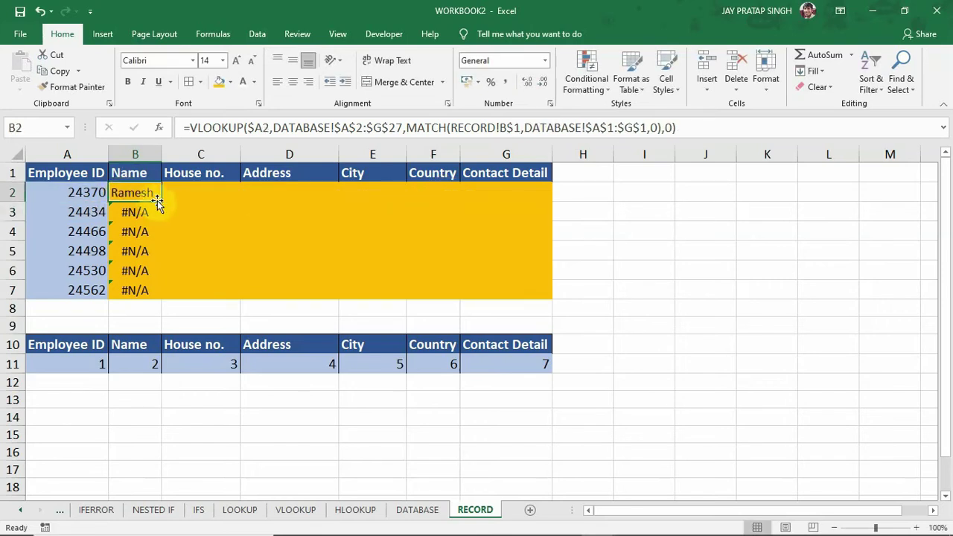
double_click(161, 201)
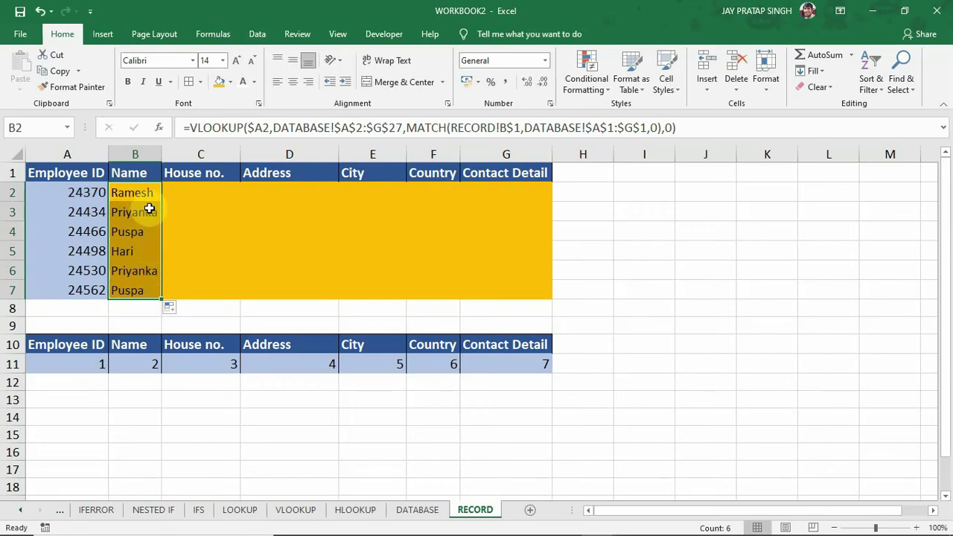
click(152, 194)
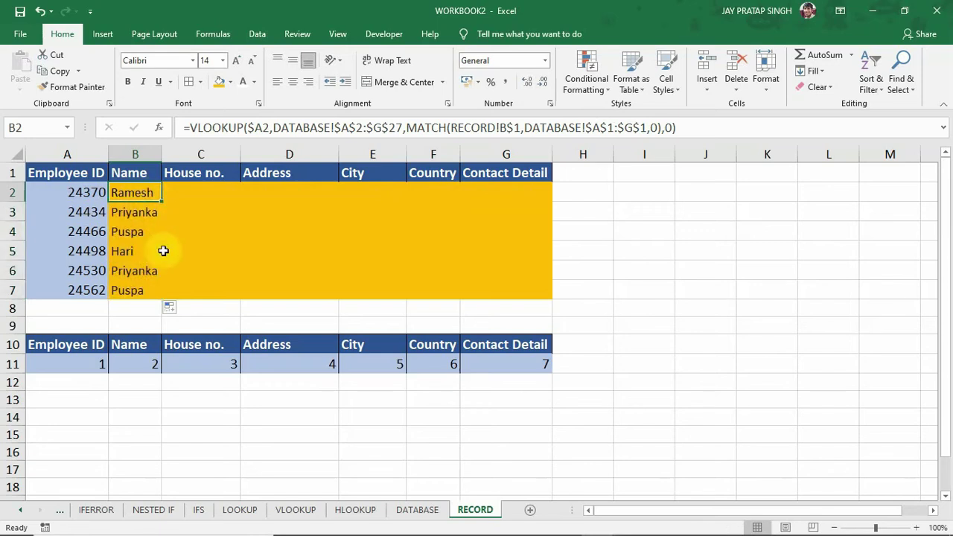
drag(151, 193, 149, 285)
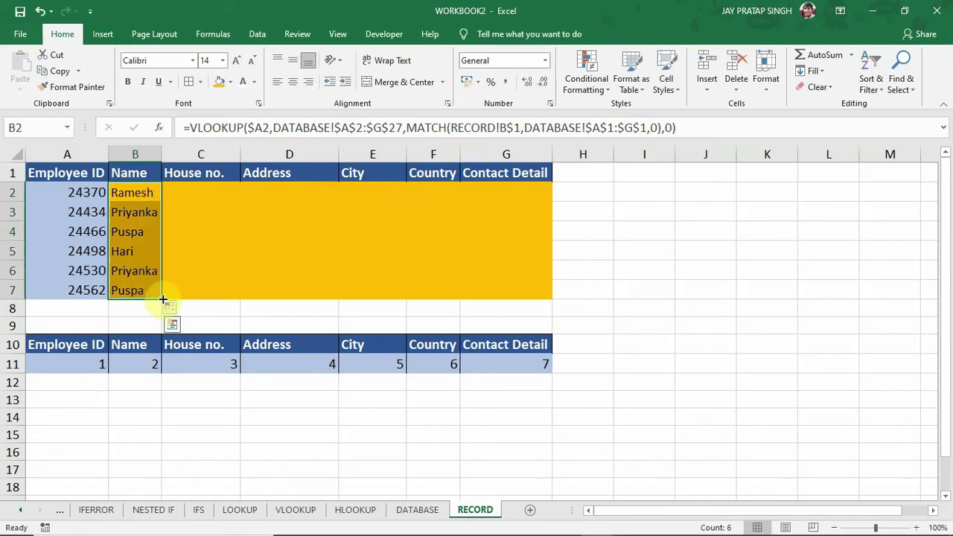
drag(163, 299, 541, 288)
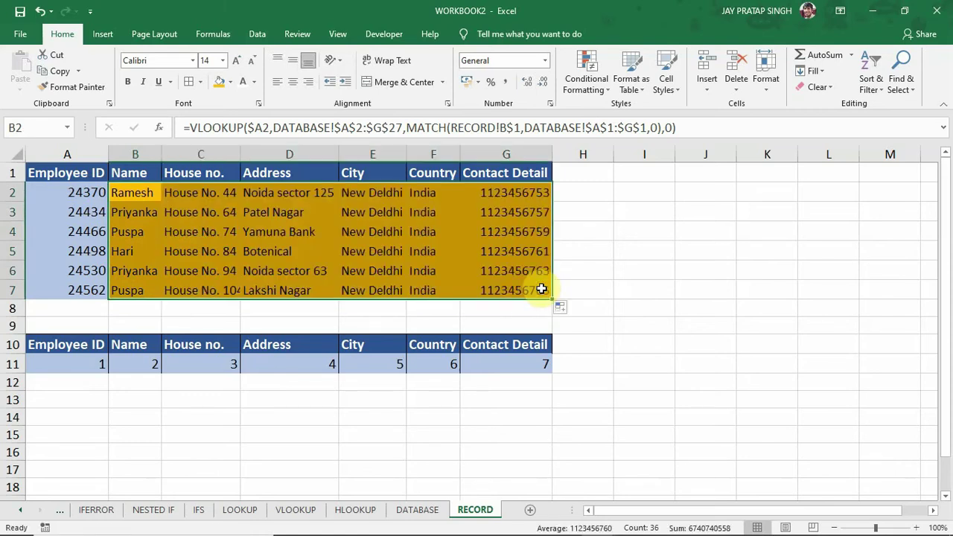
click(208, 200)
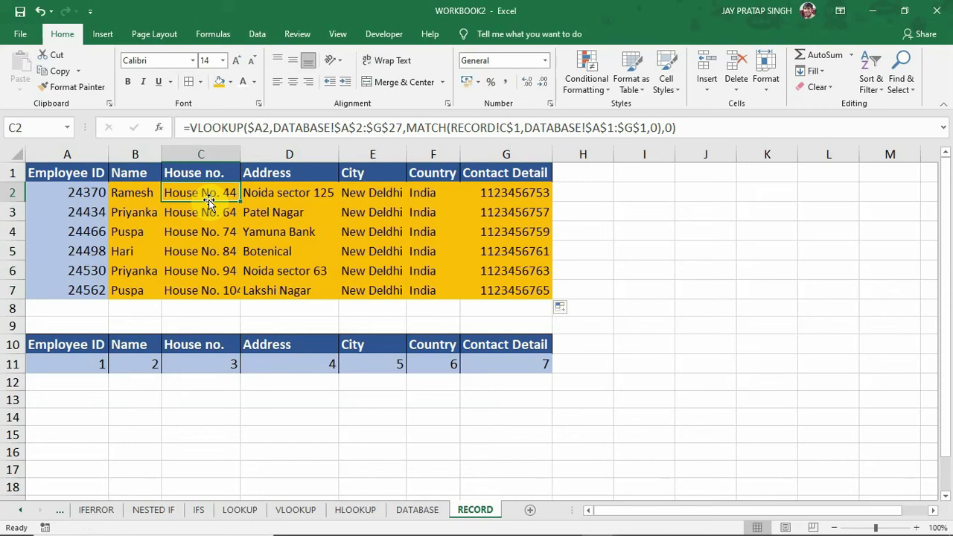
- Copy the completed employee table A1:G7 from the RECORD sheet into cell A1 of a new worksheet
click(56, 172)
drag(56, 172, 492, 289)
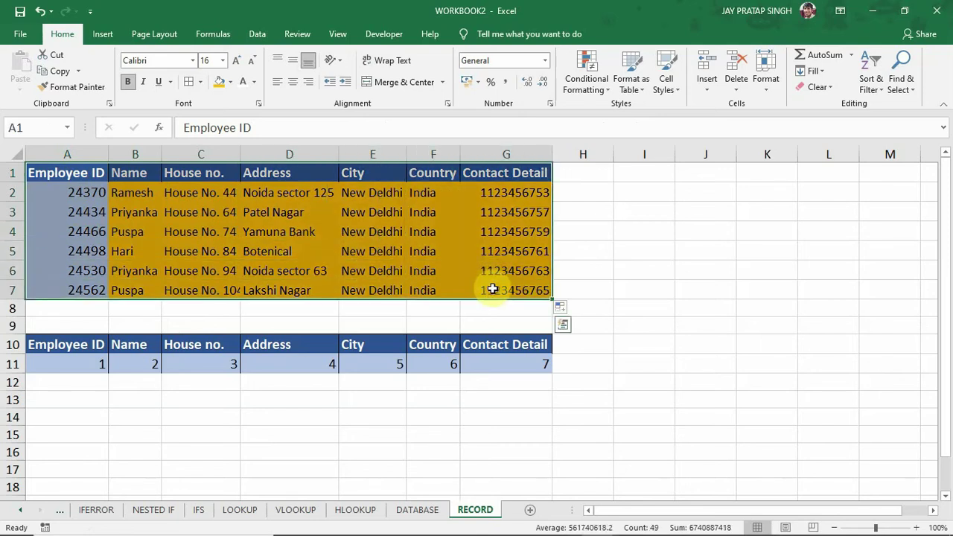
key(ctrl+c)
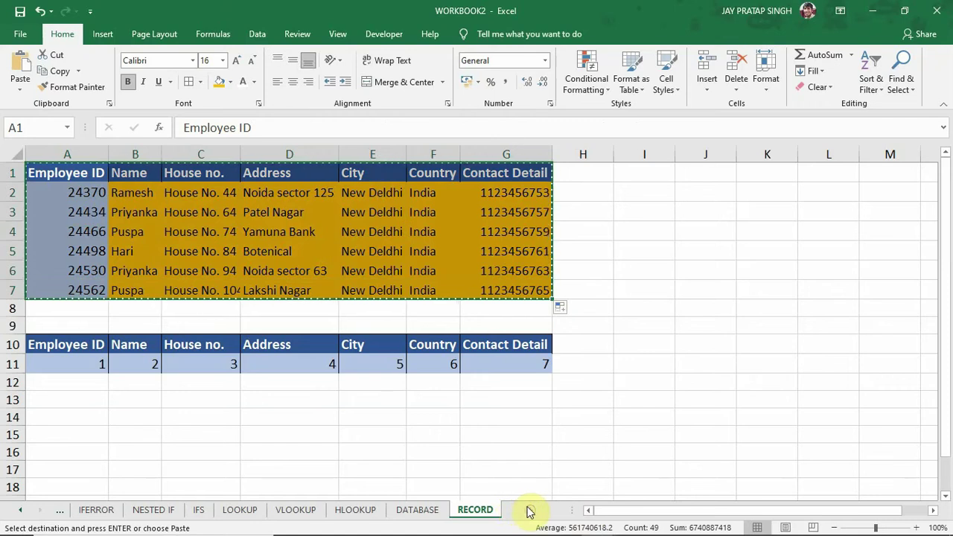
click(530, 511)
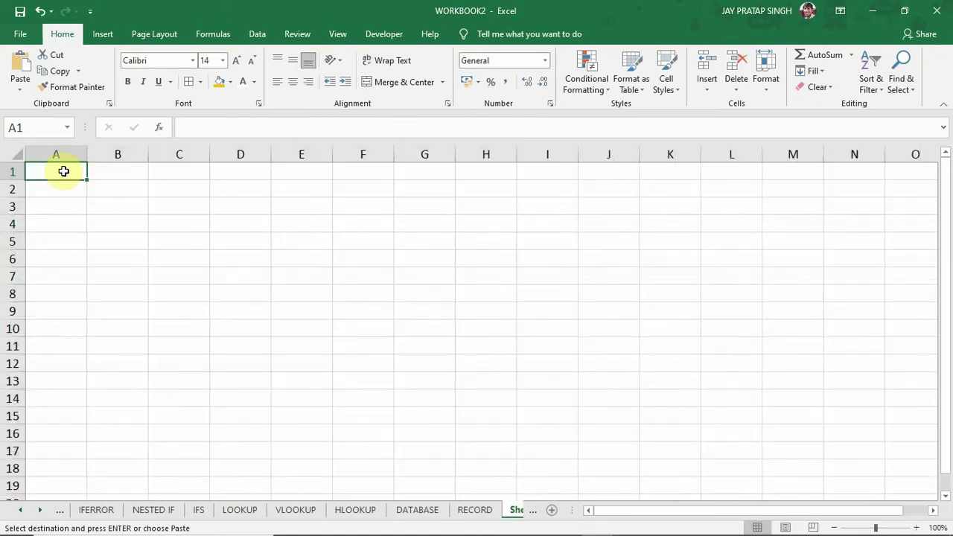
key(ctrl+v)
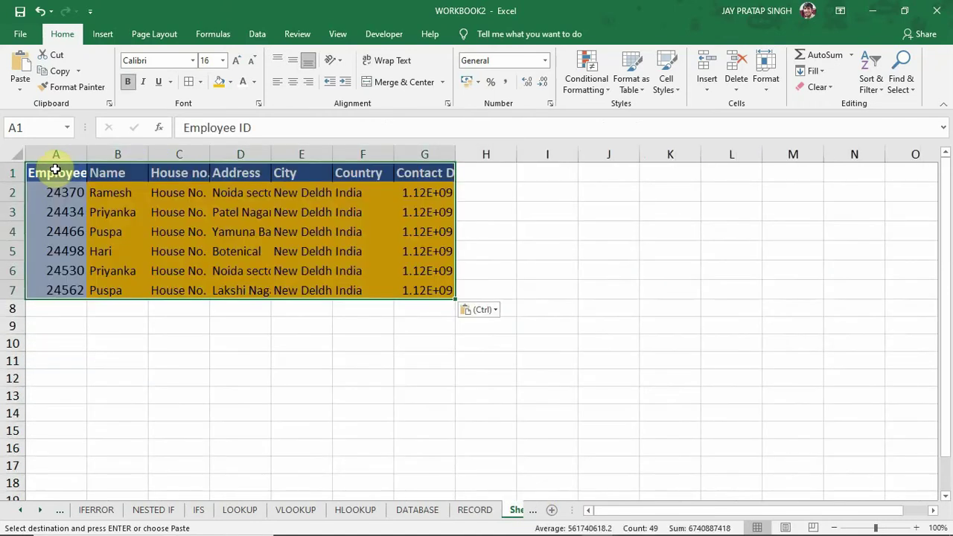
- Clear the contents of B2:G7 in the copied table and autofit all column widths on the sheet
click(116, 193)
mouse_move(119, 195)
mouse_down()
mouse_move(279, 236)
mouse_move(401, 296)
mouse_up()
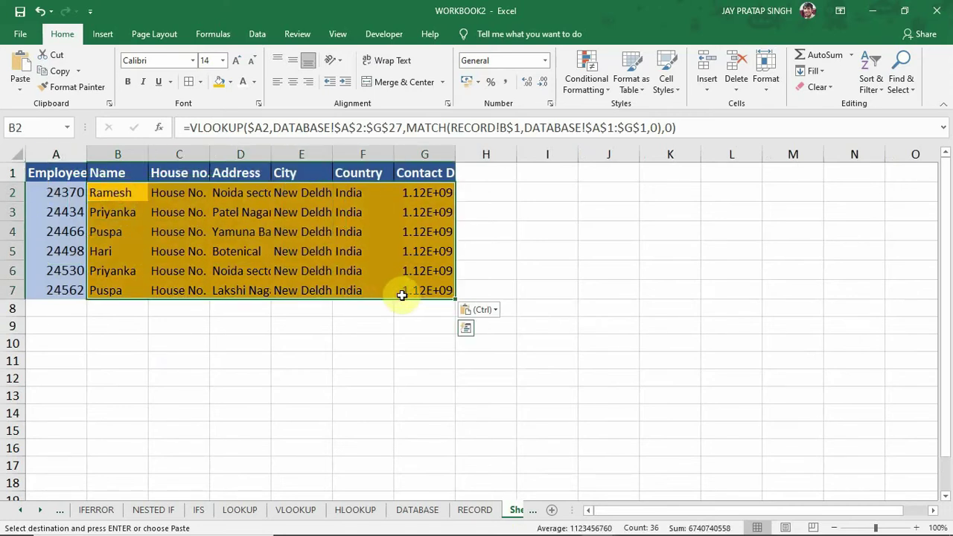
key(Delete)
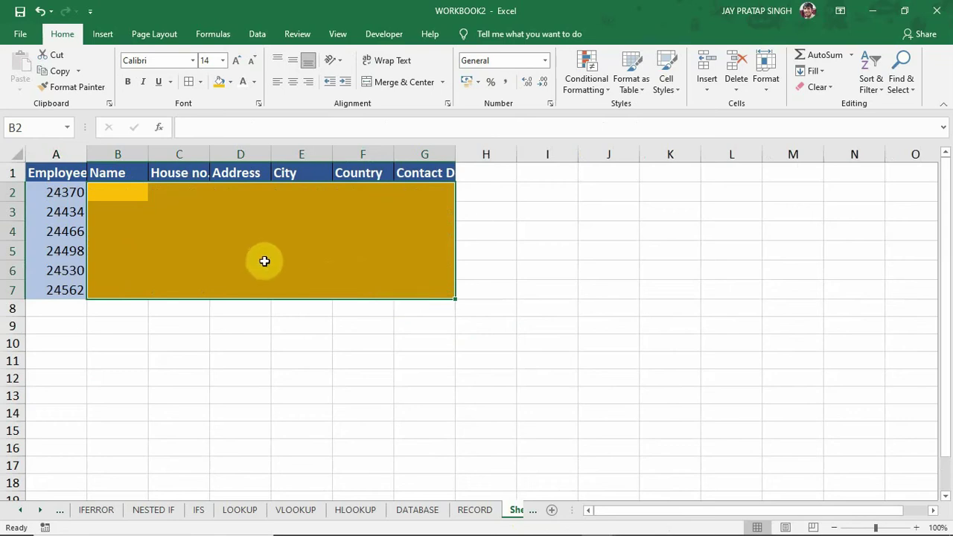
click(16, 154)
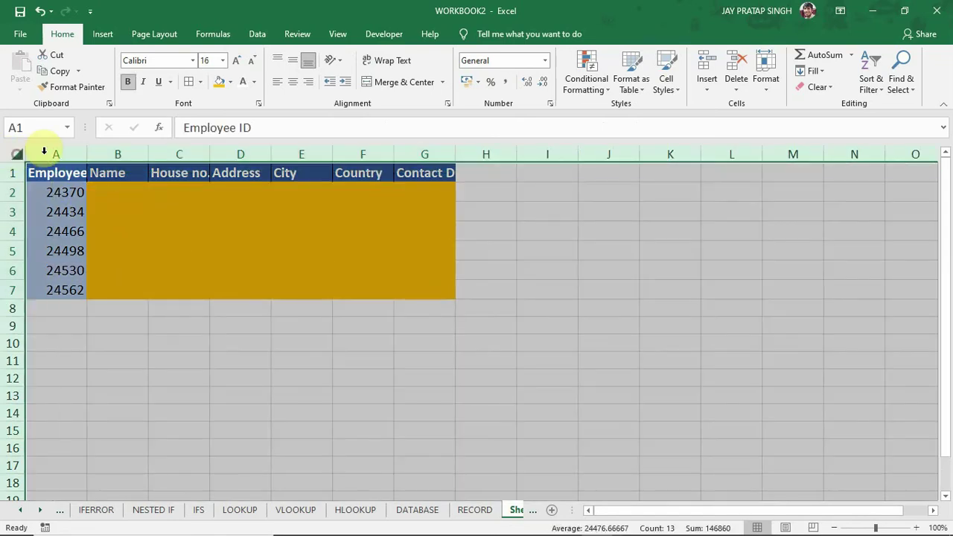
double_click(85, 153)
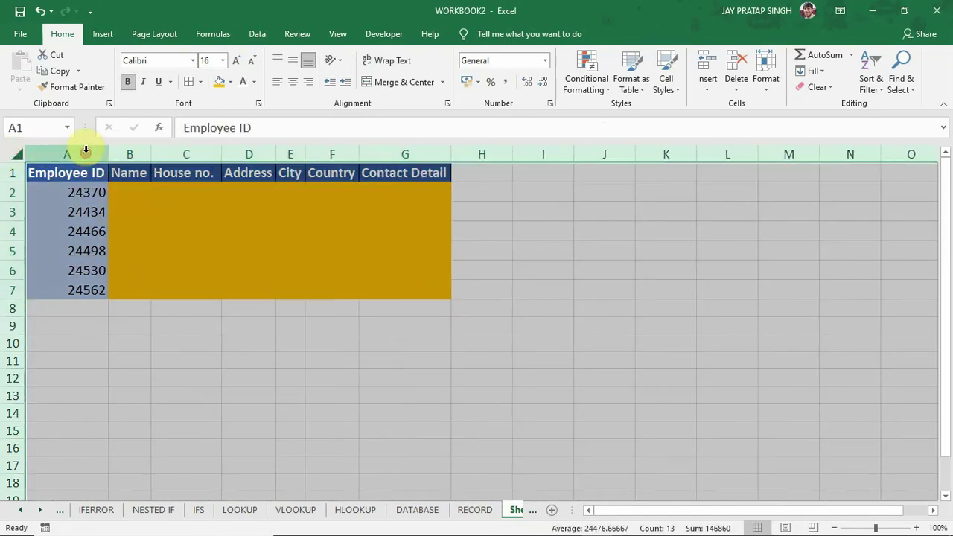
click(141, 190)
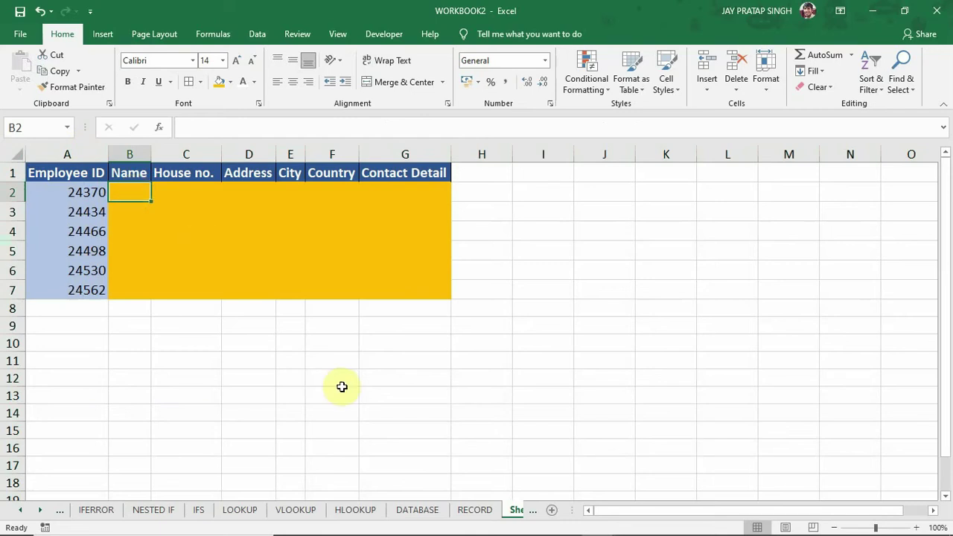
- On the DATABASE sheet, insert a blank column before the Employee ID column and a blank row above the headers
click(412, 510)
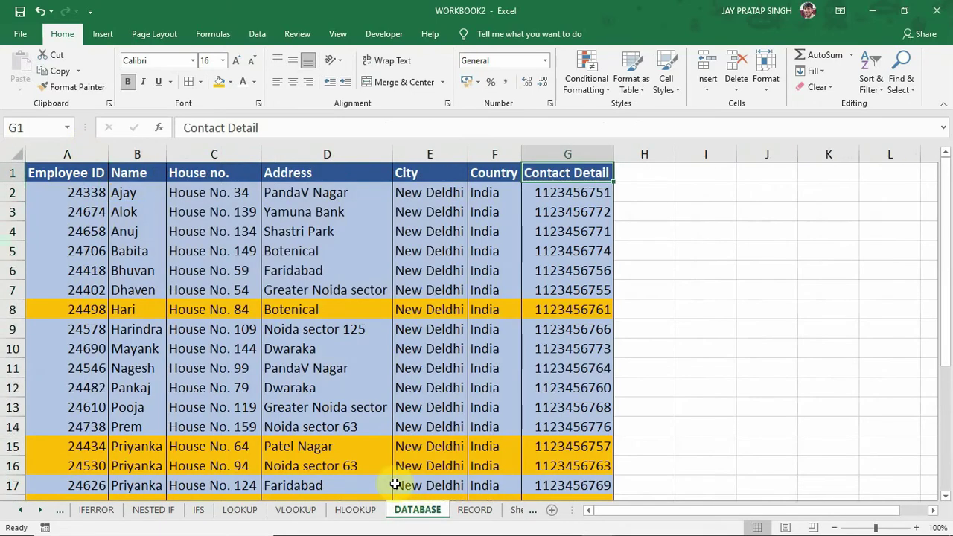
click(640, 222)
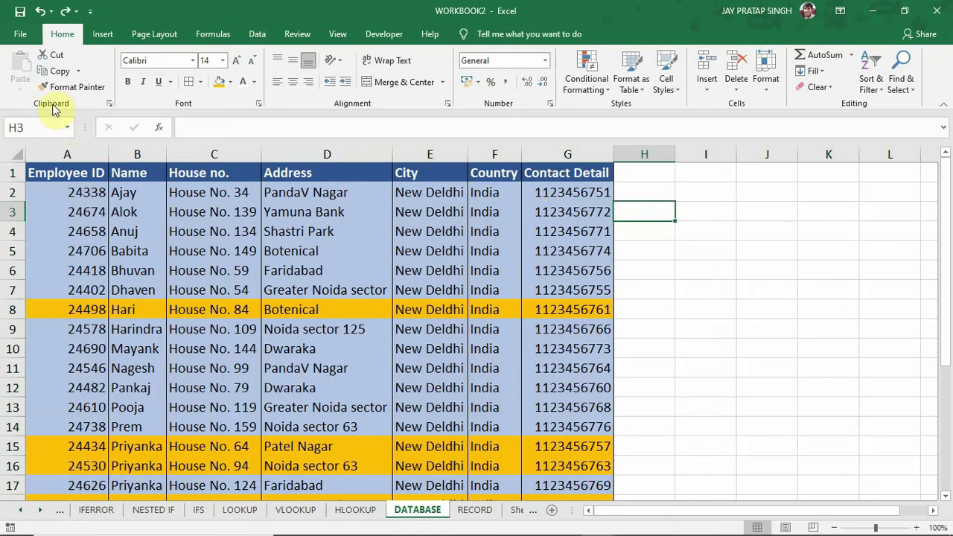
click(67, 152)
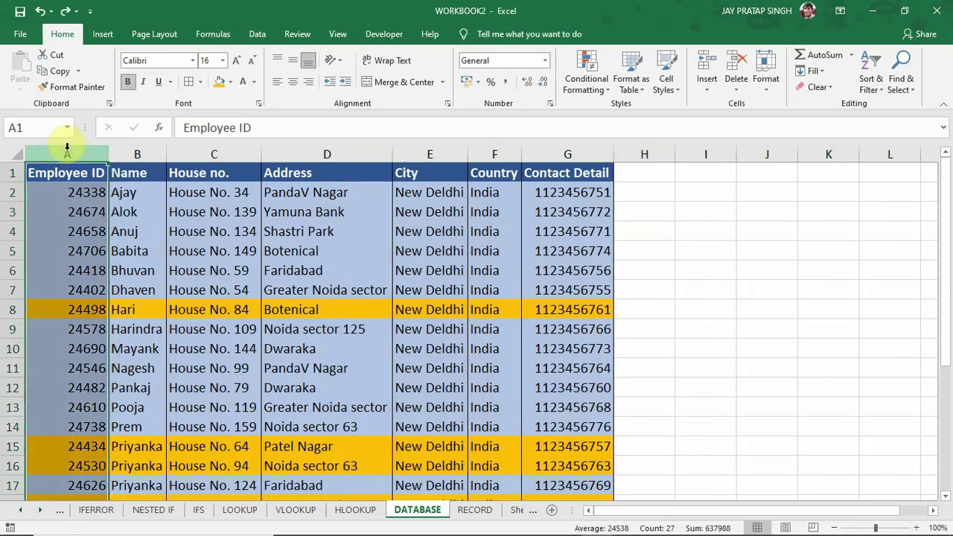
key(ctrl+shift+plus)
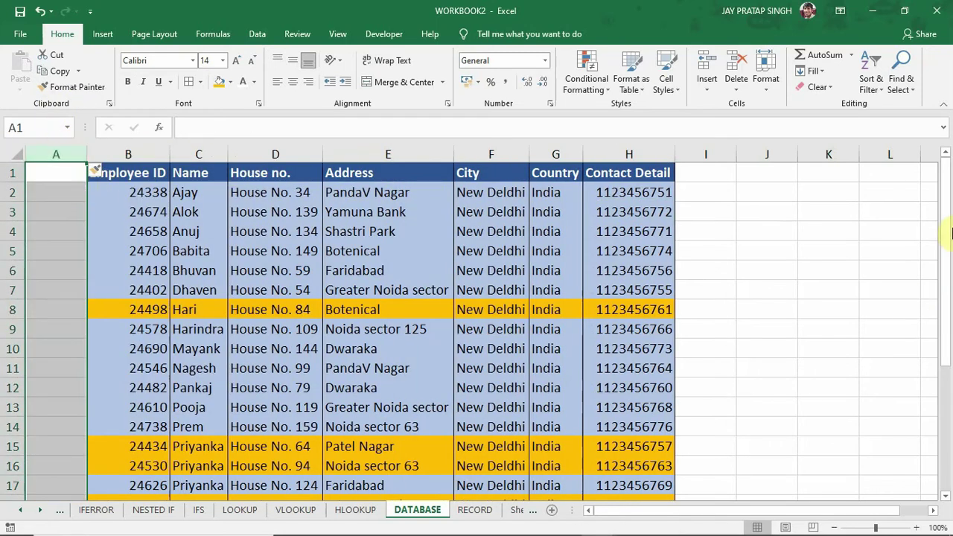
click(134, 173)
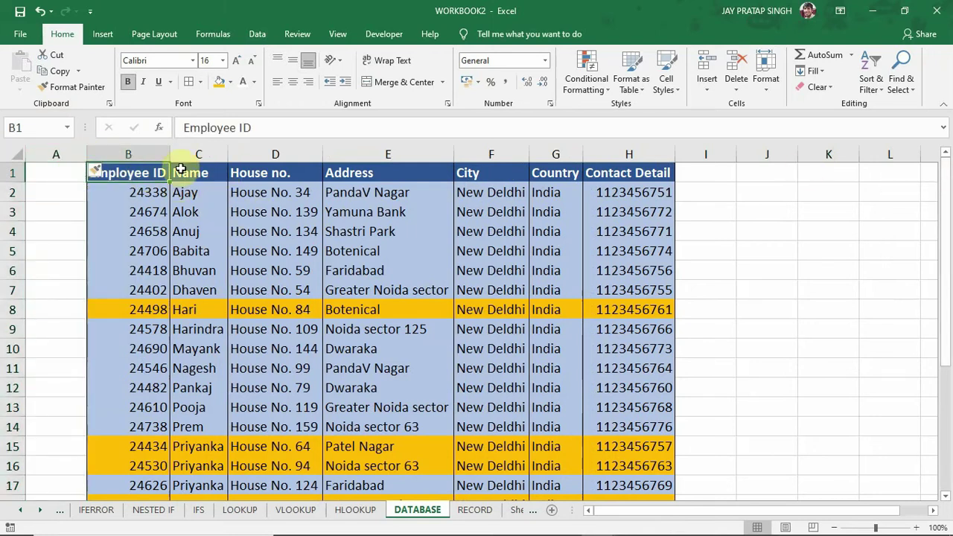
click(6, 174)
key(ctrl+shift+plus)
- Number the DATABASE columns 1 to 7 in cells B1:H1, from Employee ID through Contact Detail
click(122, 172)
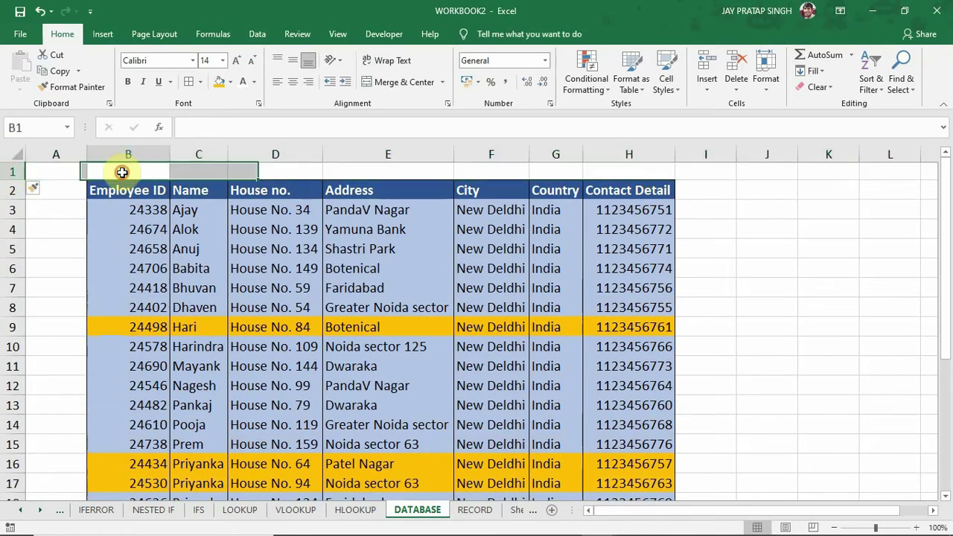
click(122, 172)
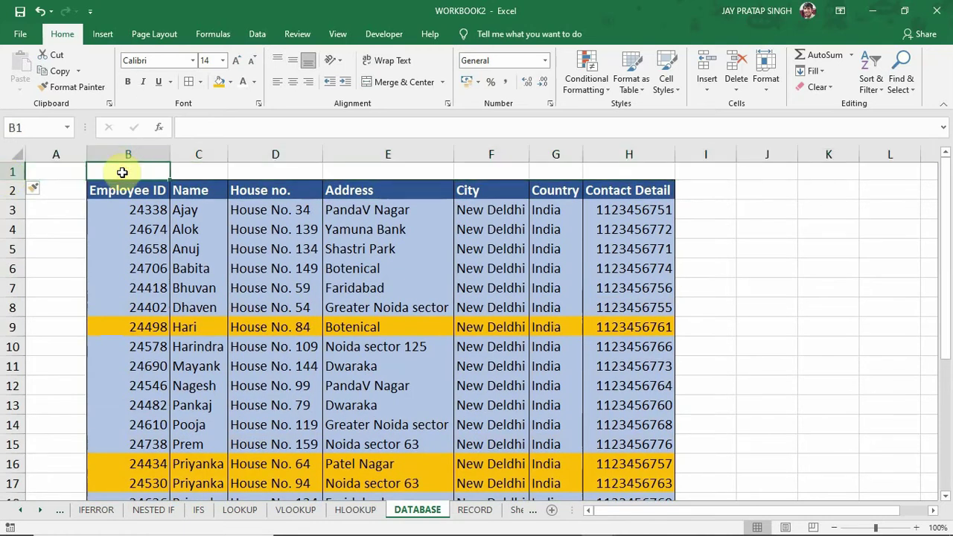
text(1)
key(Tab)
text(2)
key(Tab)
text(3)
key(Tab)
text(4)
key(Tab)
text(5)
key(Tab)
text(6)
key(Tab)
text(7)
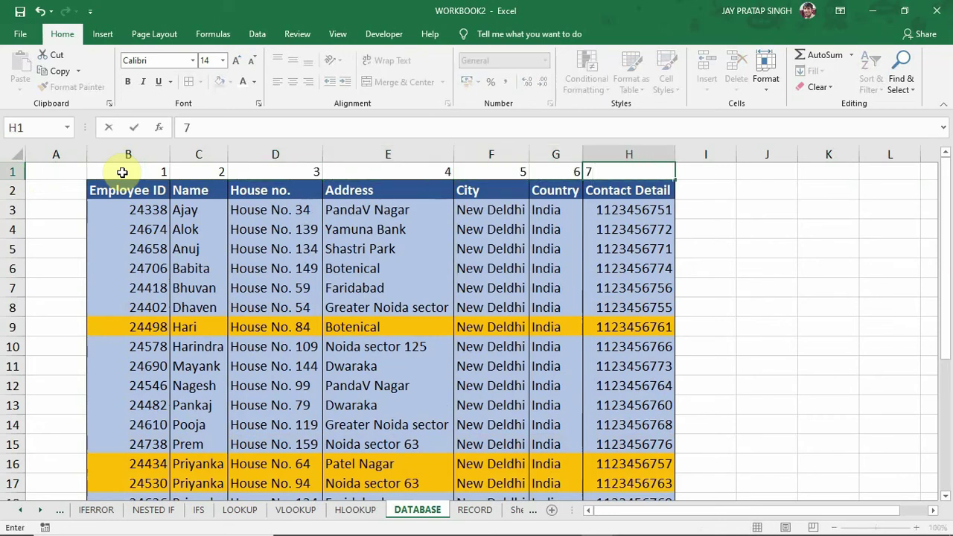
key(Return)
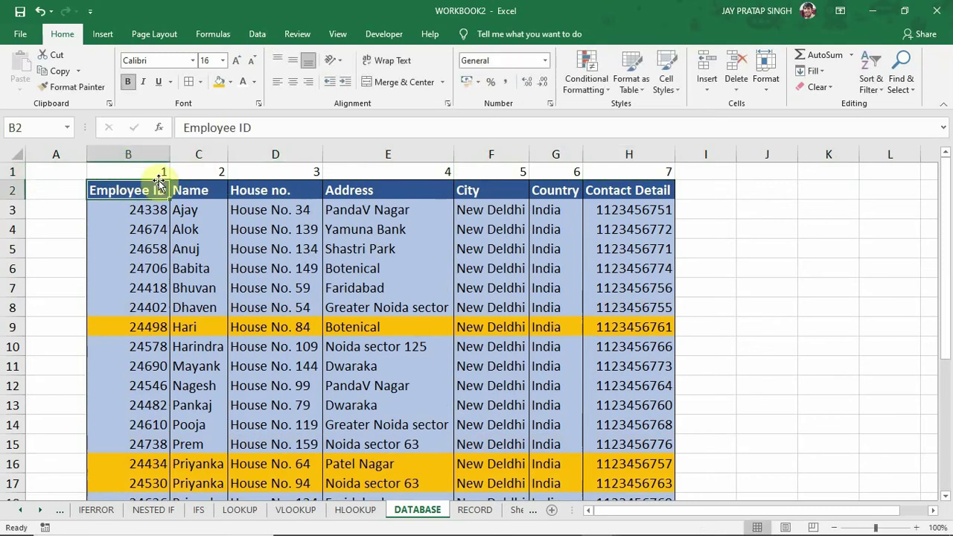
- Apply a yellow fill to the column numbers in B1:H1 of the DATABASE sheet
click(120, 172)
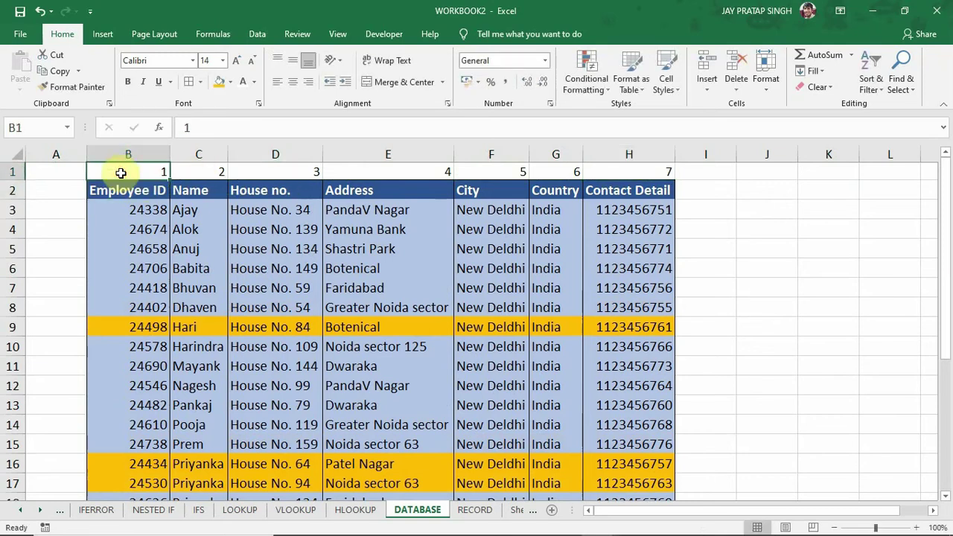
drag(121, 172, 574, 174)
drag(656, 164, 670, 168)
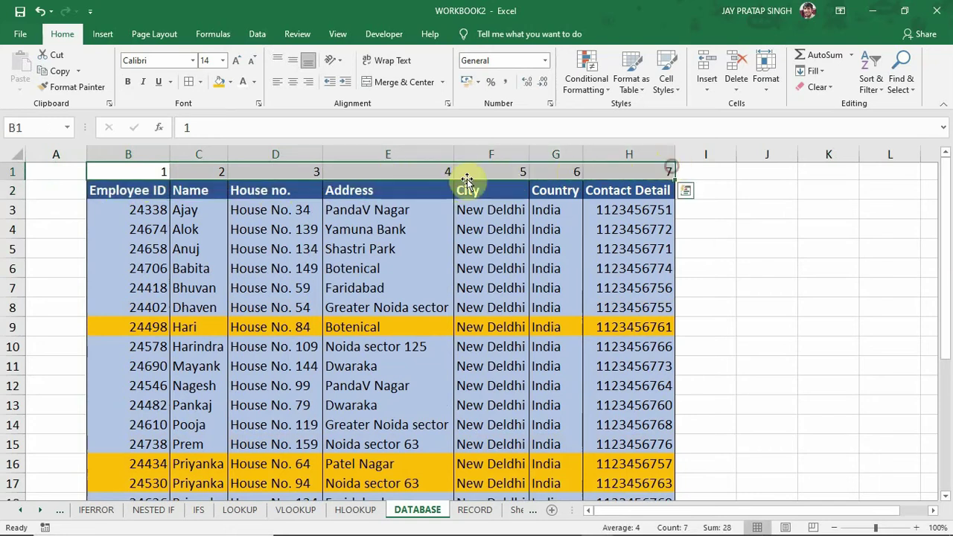
click(232, 82)
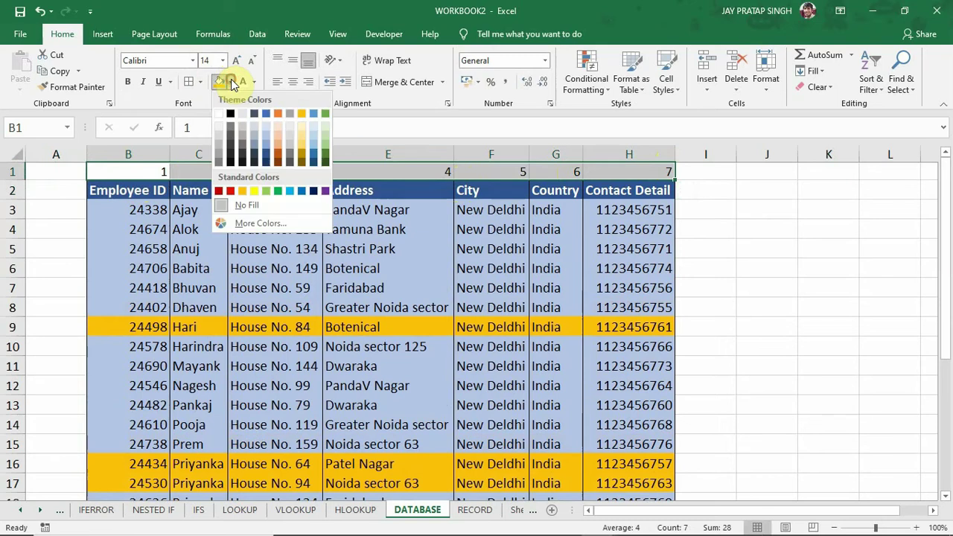
click(256, 192)
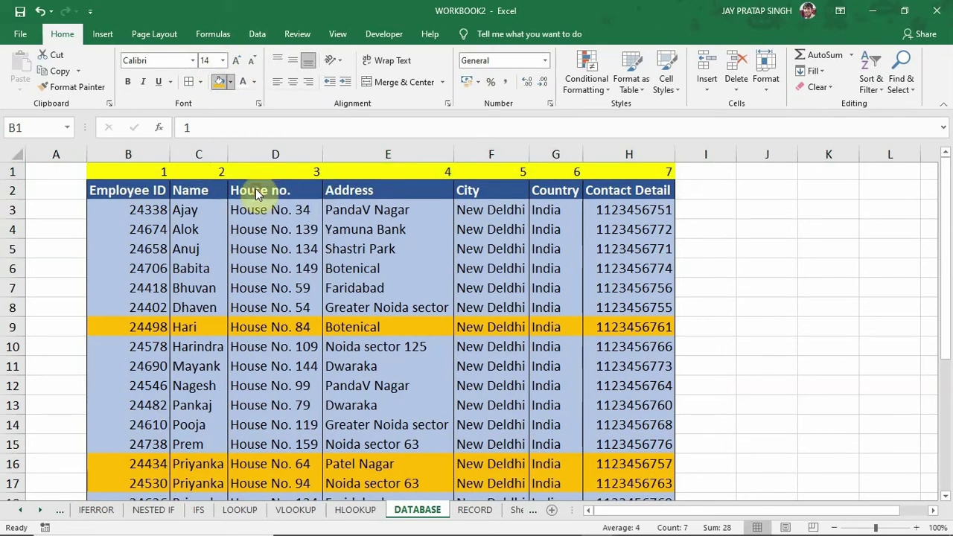
click(137, 171)
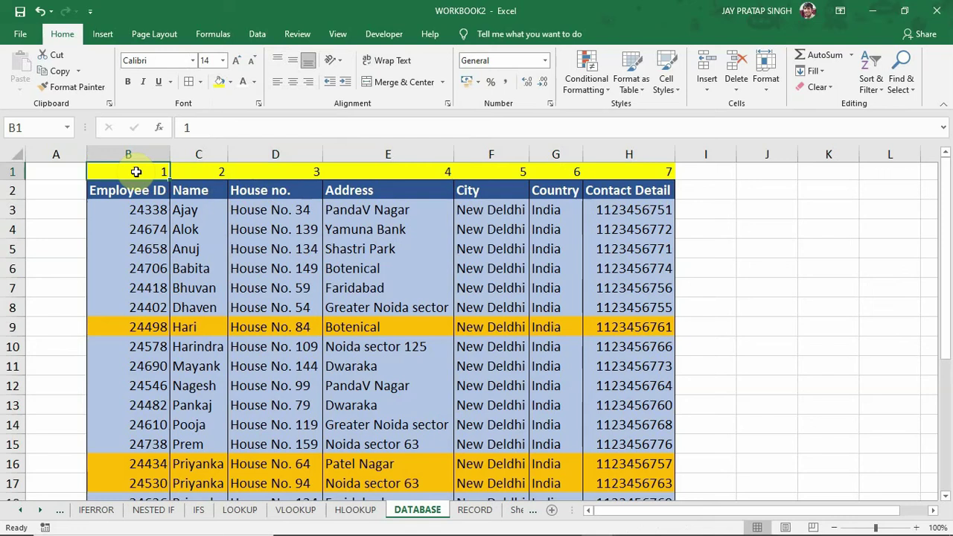
- On Sheet7, start a VLOOKUP formula in B2 with $A2 as the lookup value, locking only its column
click(514, 512)
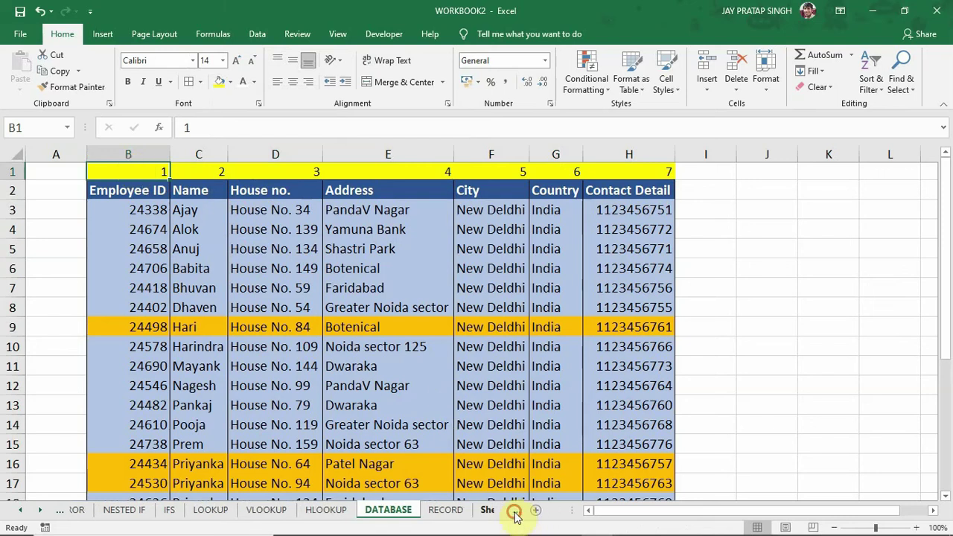
click(516, 513)
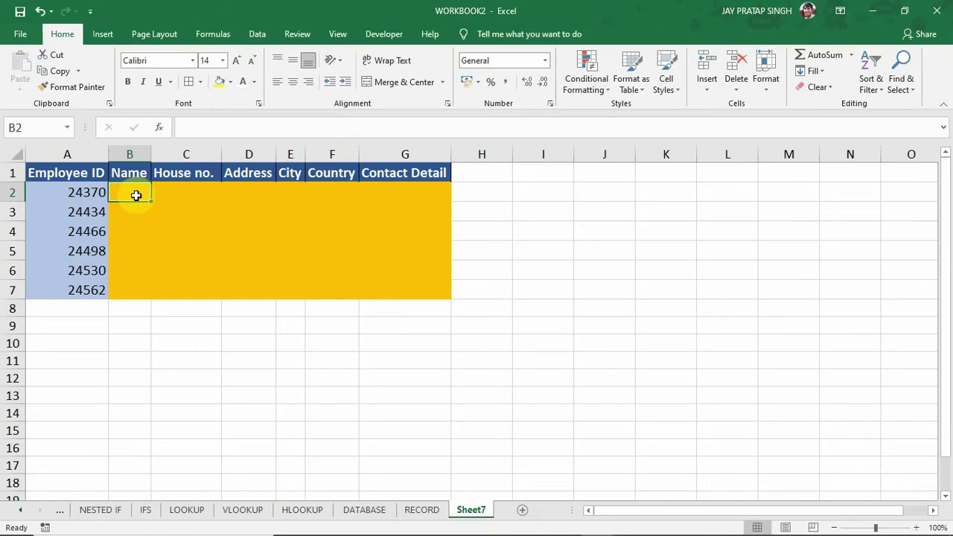
text(=VLOOKUP()
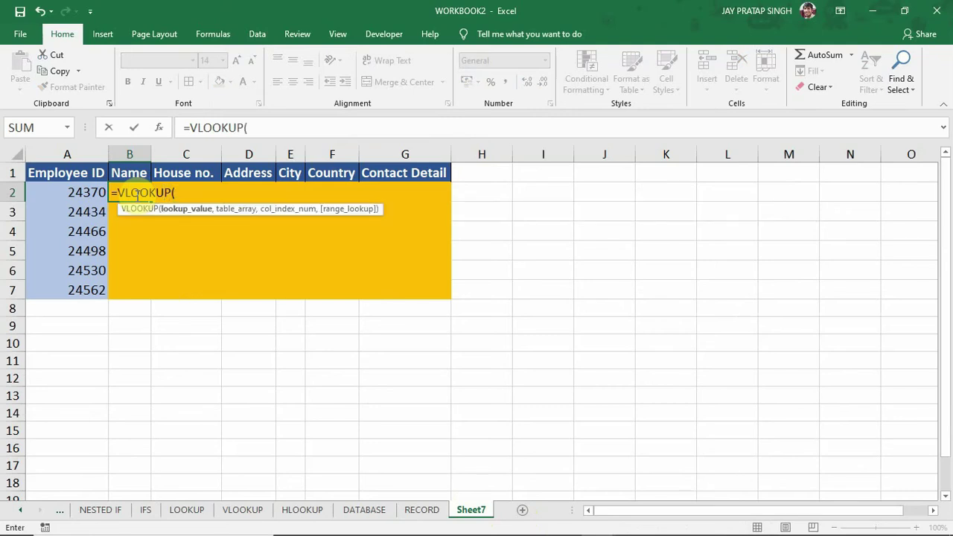
click(87, 194)
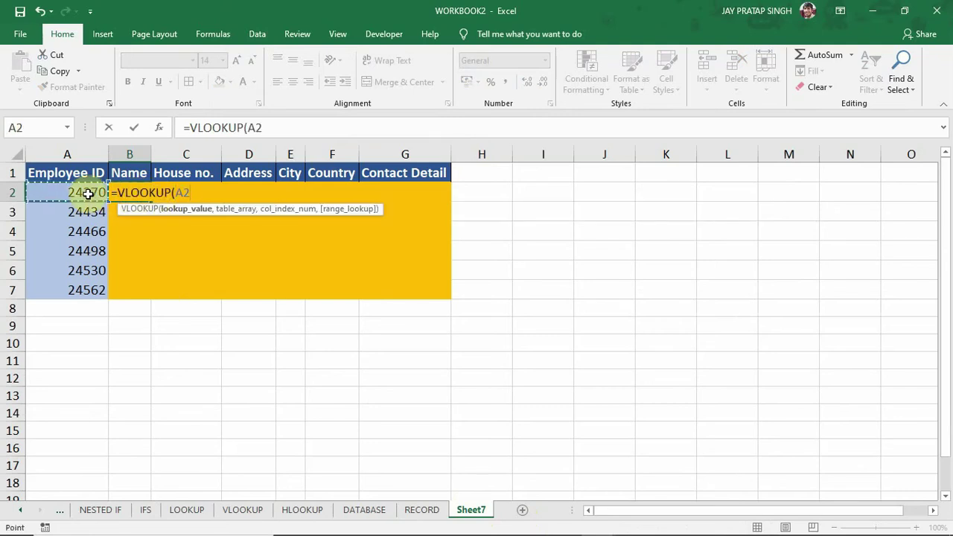
key(F4)
key(F4)
key(F4)
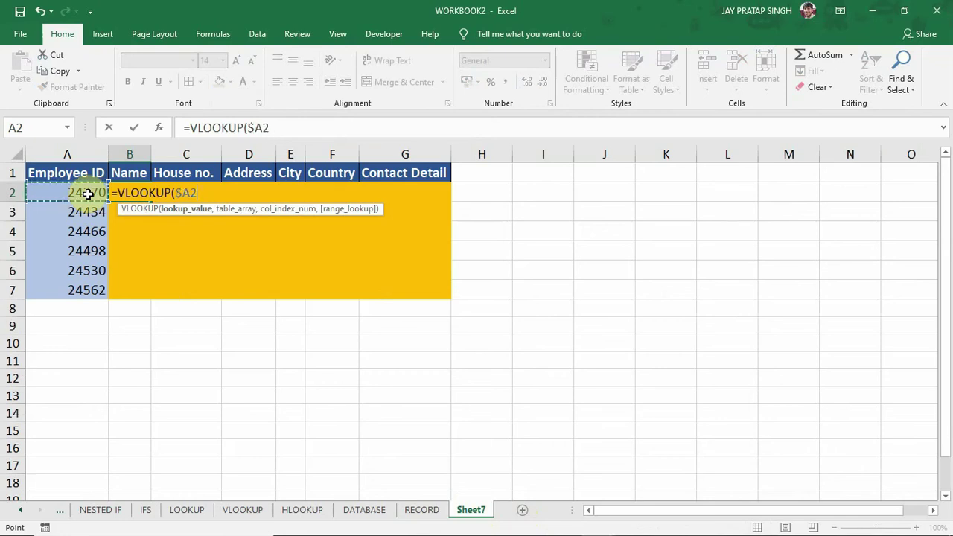
text(,)
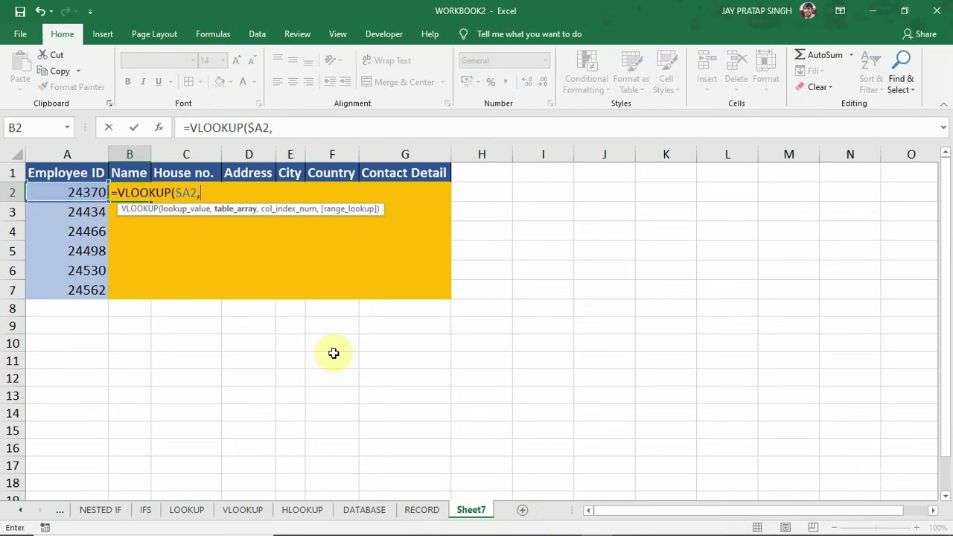
- Add the DATABASE sheet's range B3:H28 to the VLOOKUP as its table array, with absolute references $B$3:$H$28
click(373, 510)
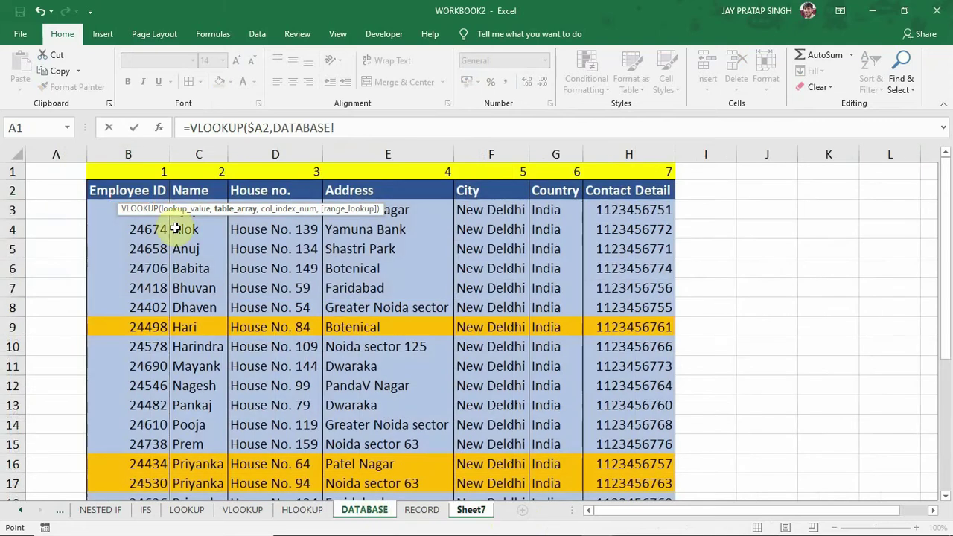
click(105, 209)
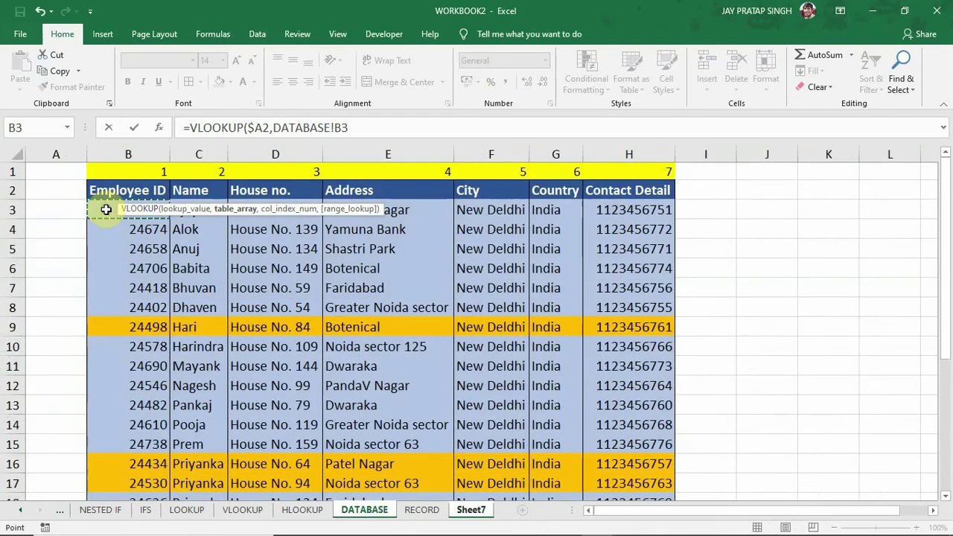
key(ctrl+shift+Down)
key(ctrl+shift+Right)
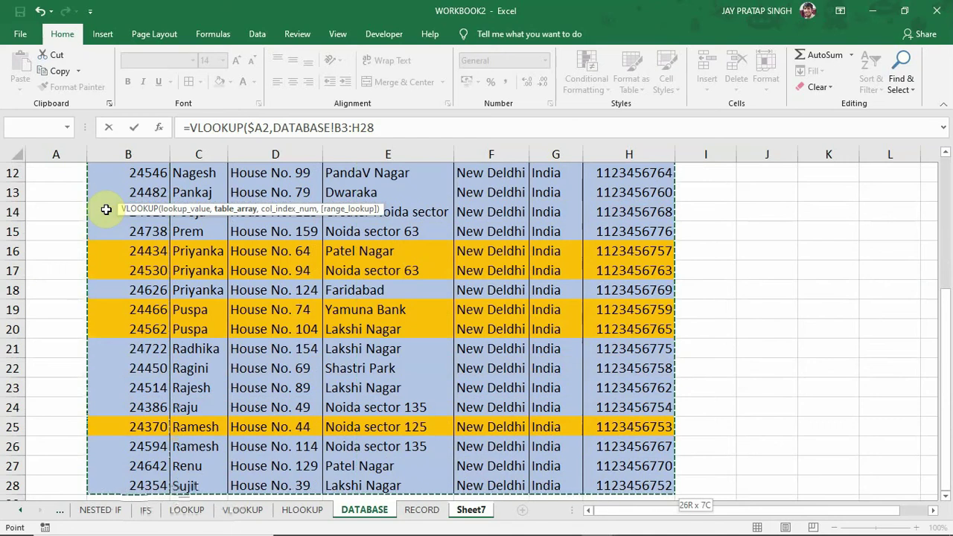
key(F4)
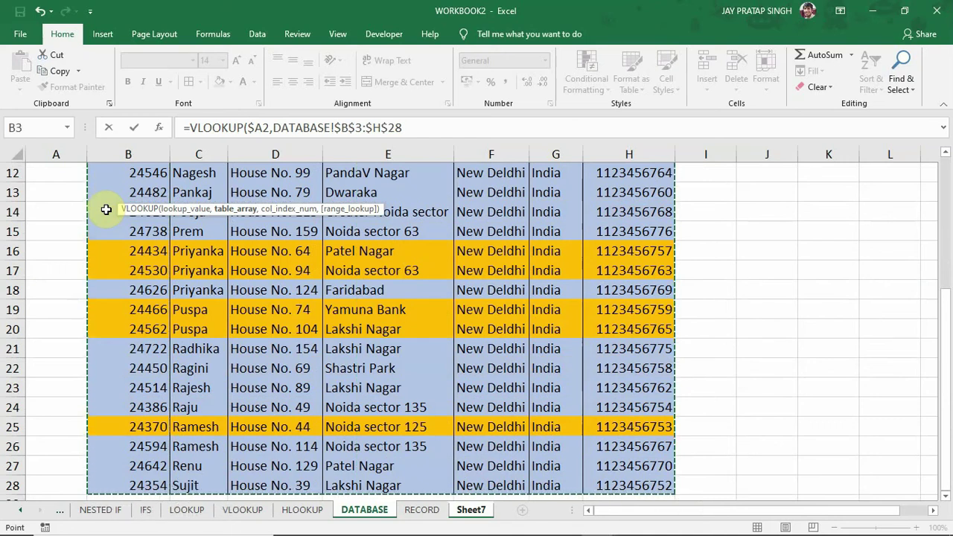
text(,)
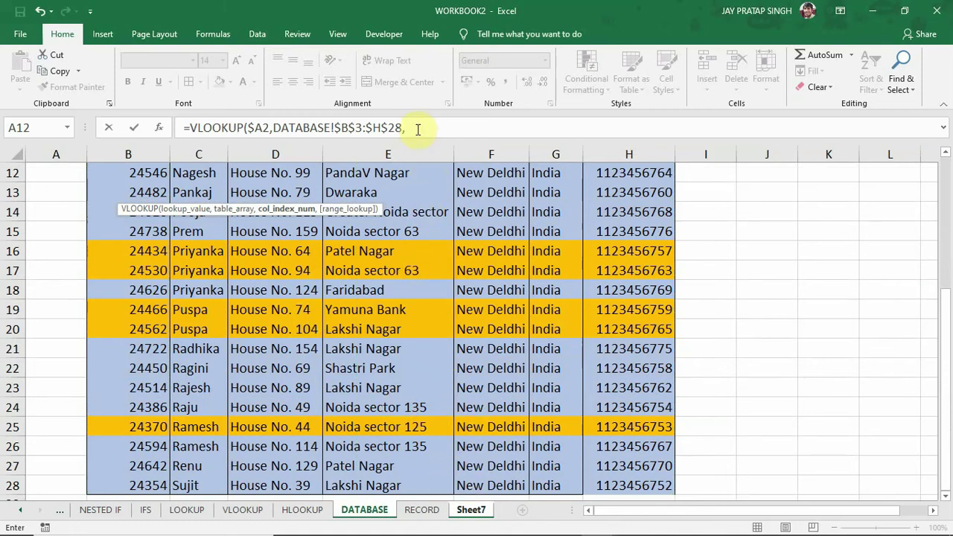
- Complete the VLOOKUP with DATABASE!B1 as the column index and 0 for an exact match, and enter it
click(419, 127)
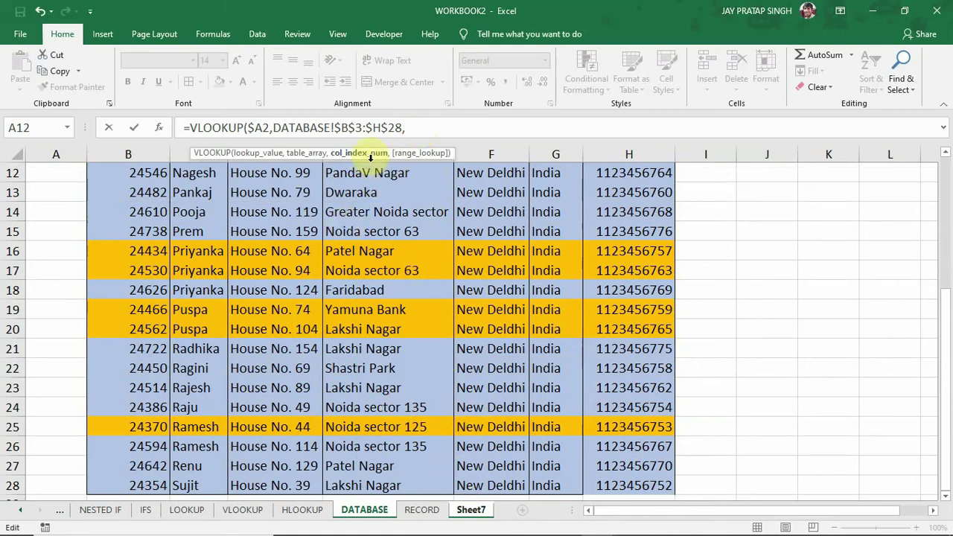
scroll(947, 181, up, 4)
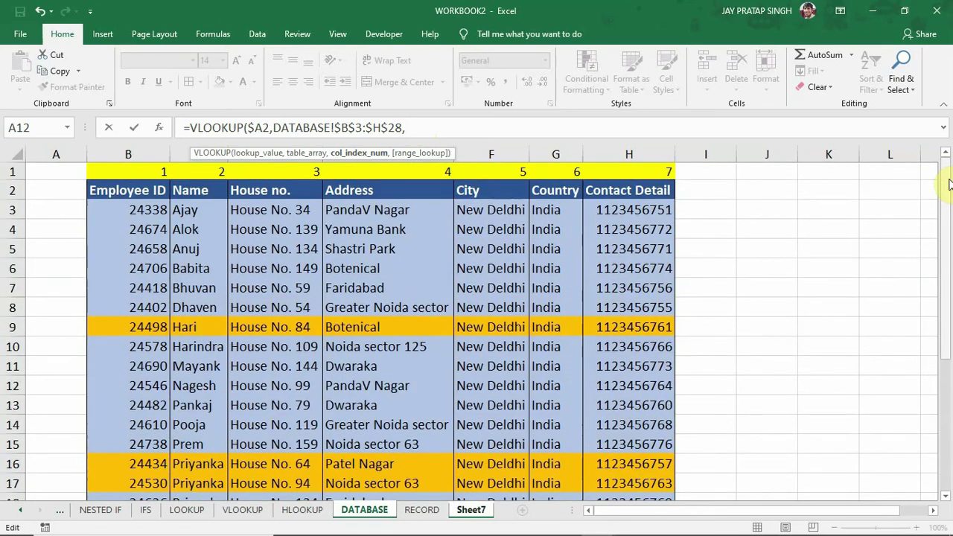
click(128, 175)
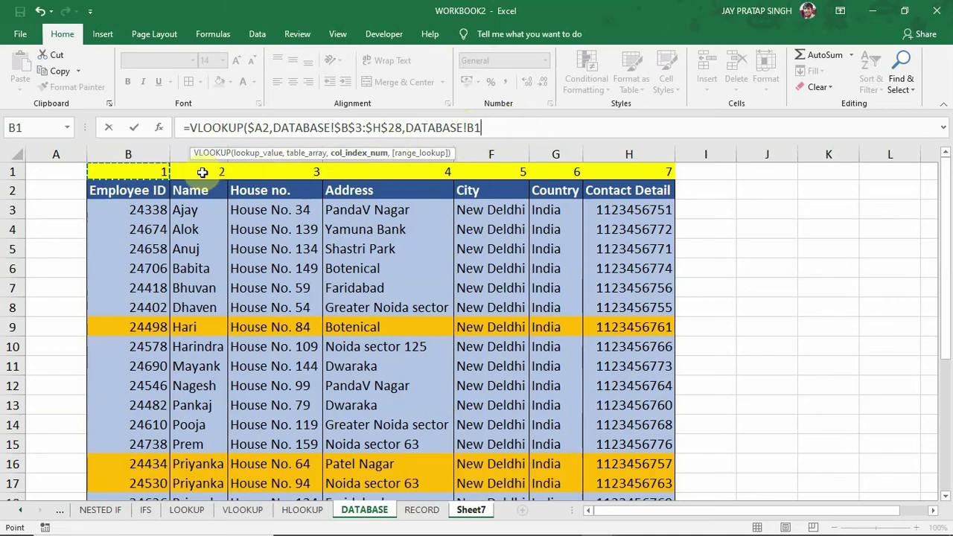
text(,)
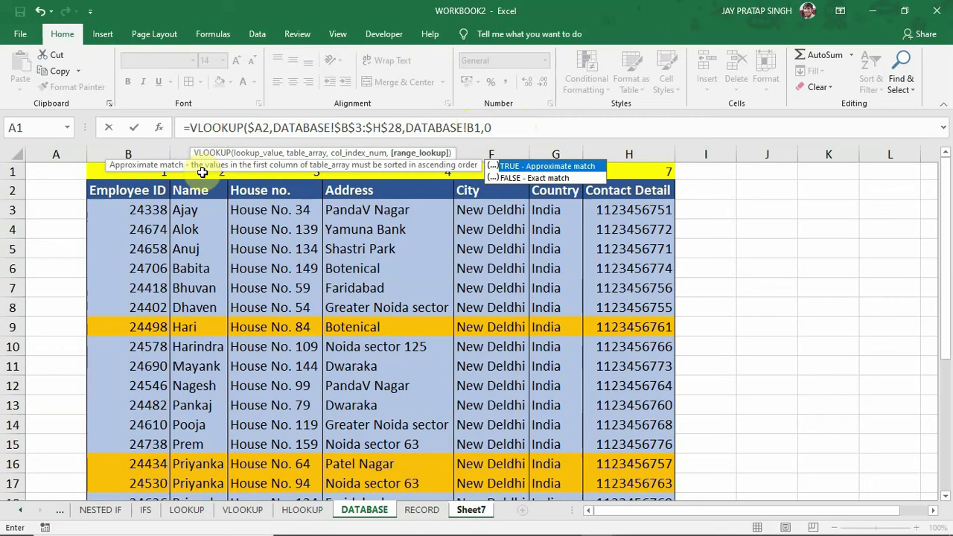
text(0))
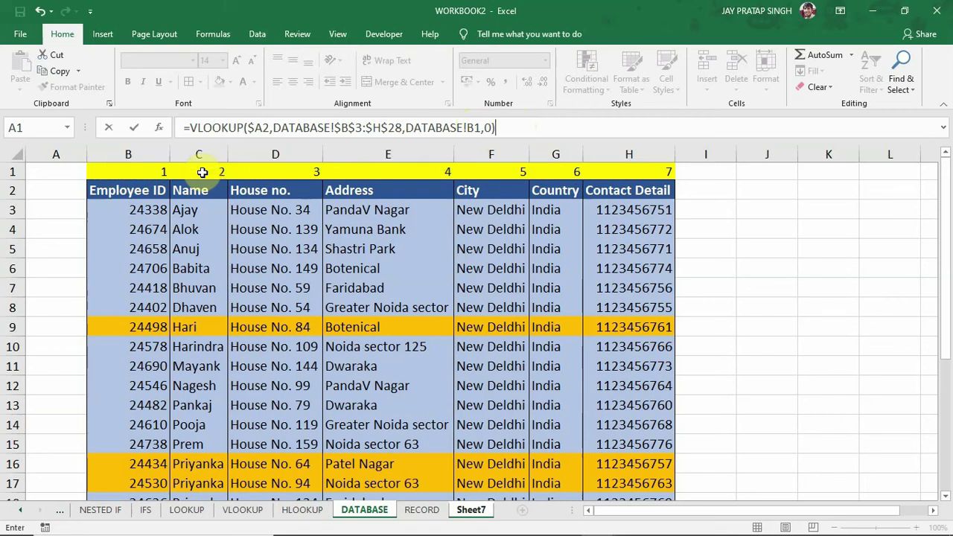
key(Return)
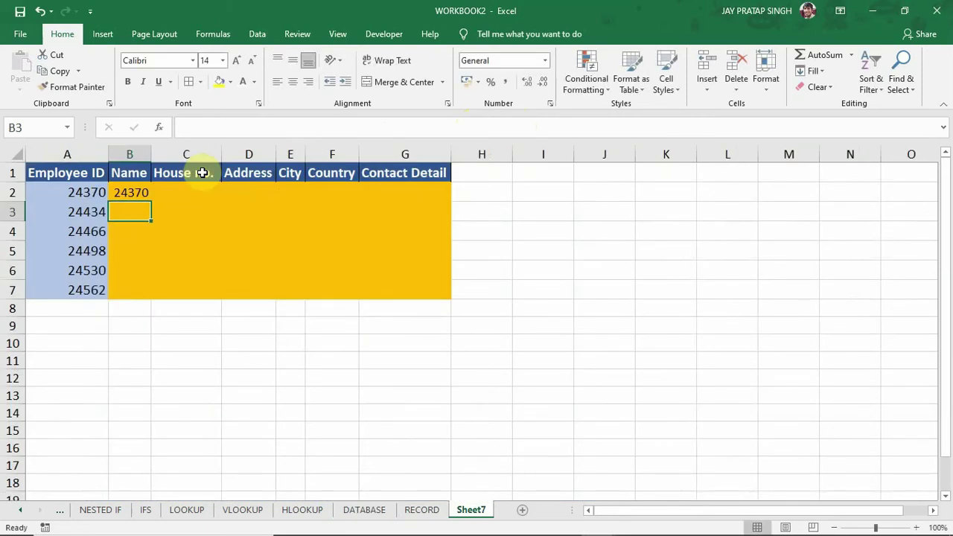
- Copy the B2 formula down to B7 and across row 2 to G2
click(137, 192)
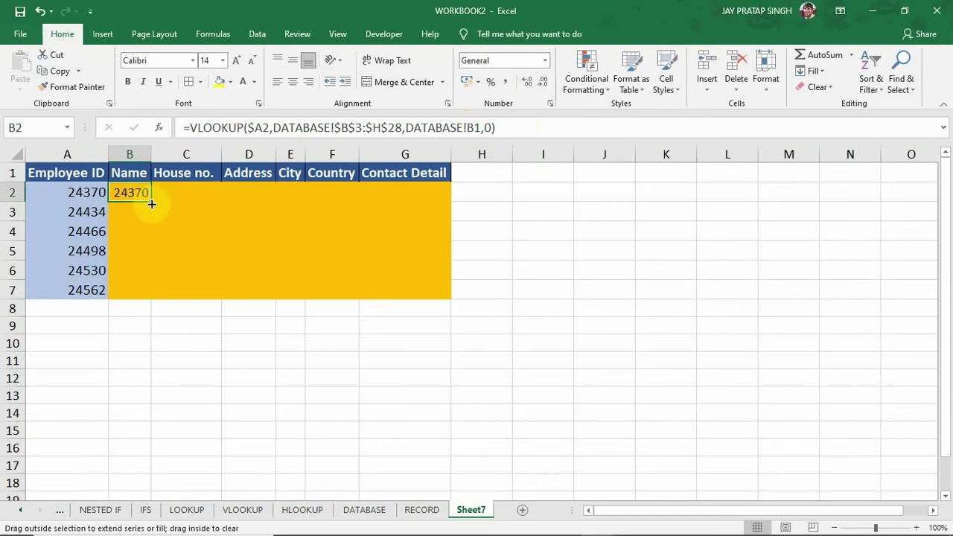
double_click(151, 202)
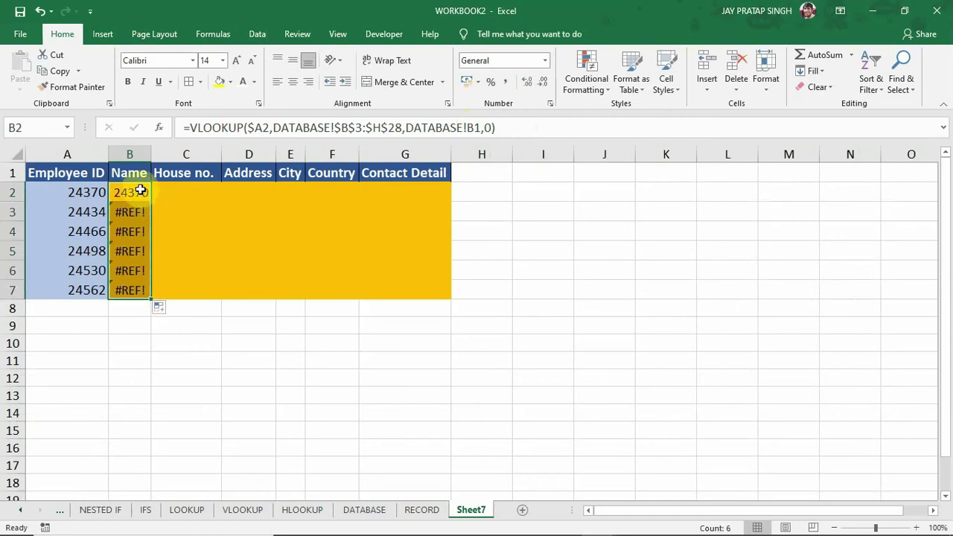
drag(140, 191, 144, 194)
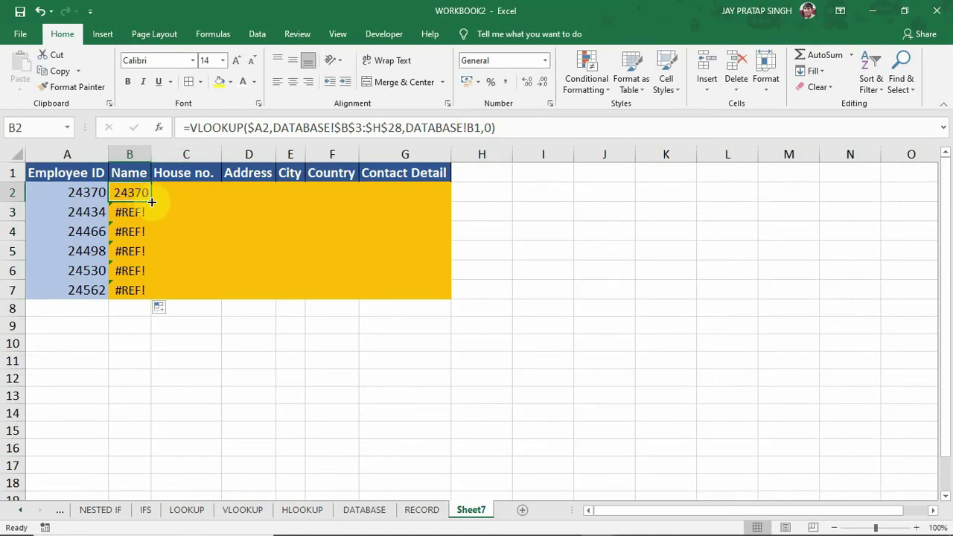
drag(151, 202, 427, 196)
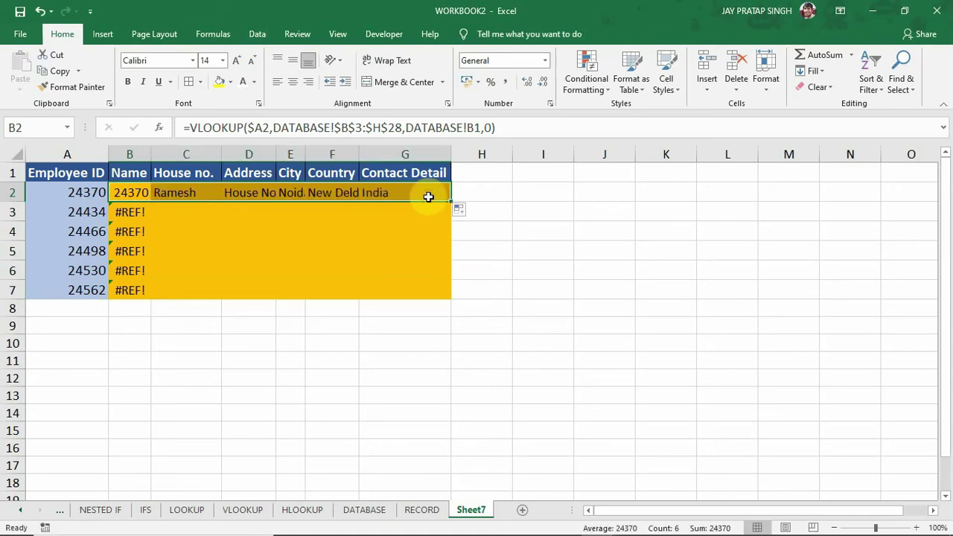
- Check the copied formulas in C2 to E2 and autofit the widths of the City and Country columns
click(193, 193)
click(248, 193)
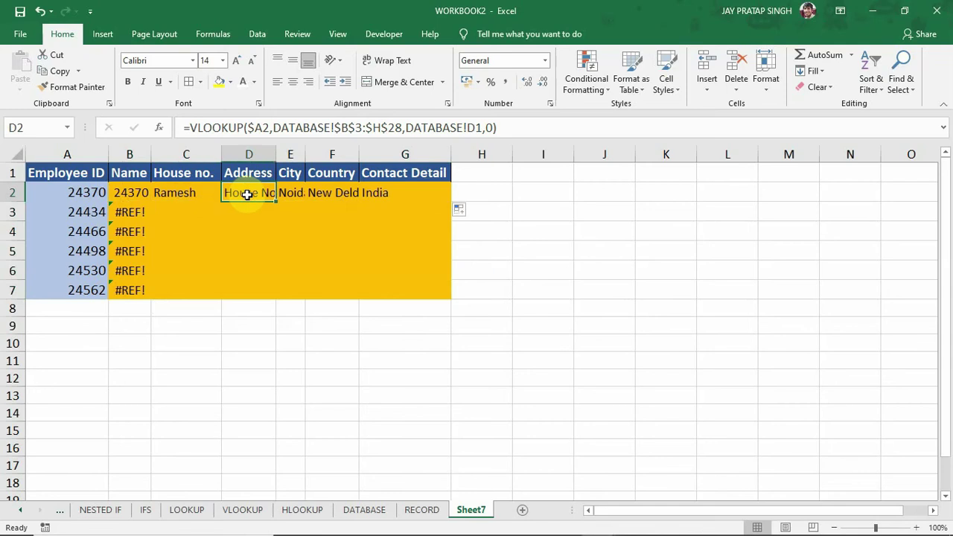
click(291, 193)
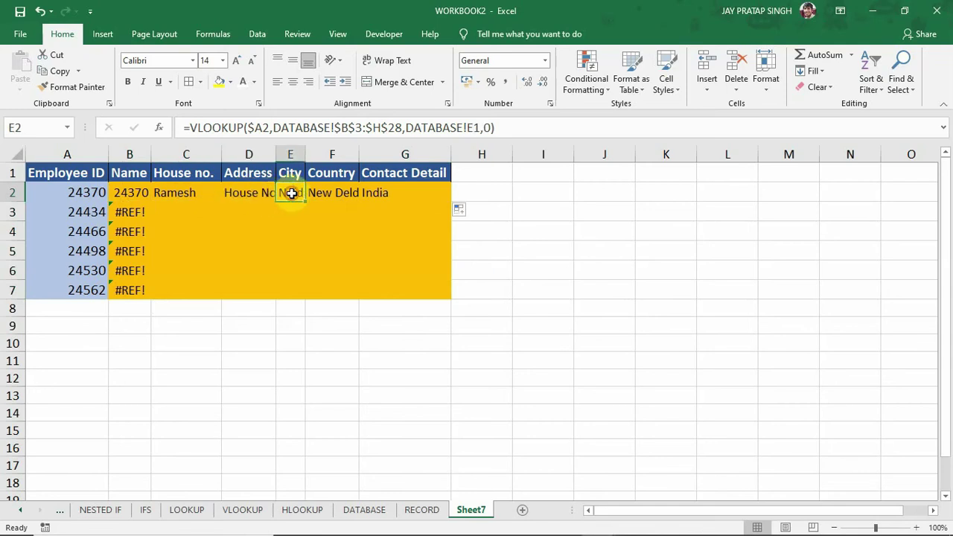
double_click(306, 149)
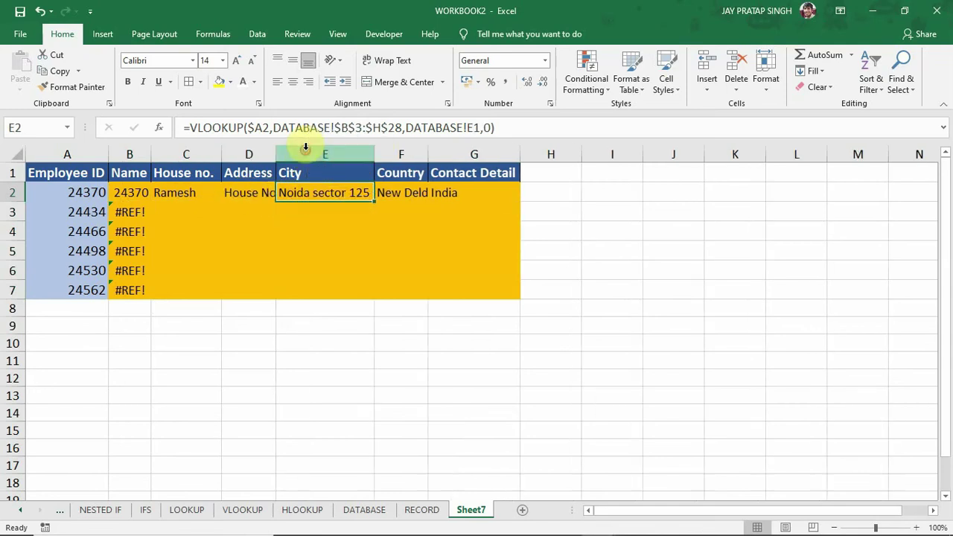
double_click(428, 153)
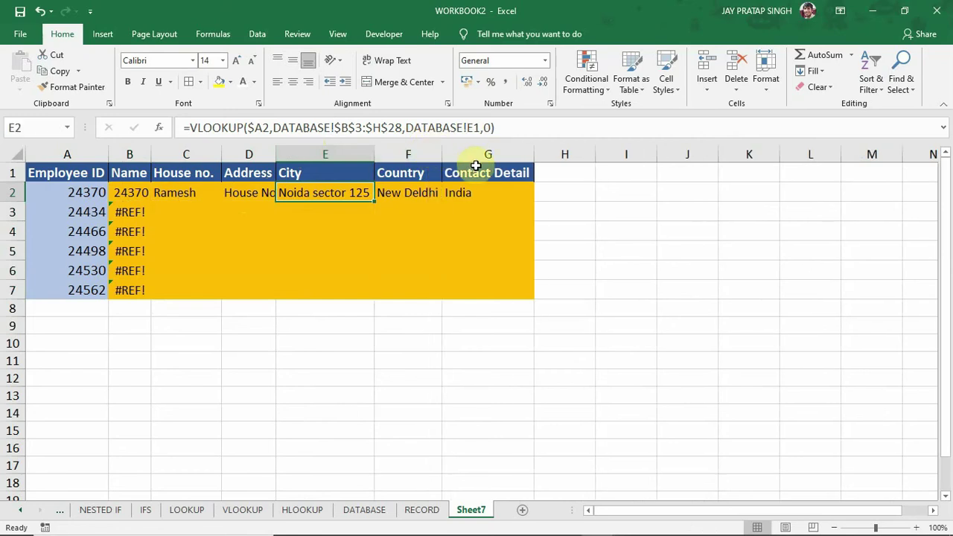
- Review the table array and column index arguments in B2 against column number cells B1 and C1 on the DATABASE sheet
click(132, 197)
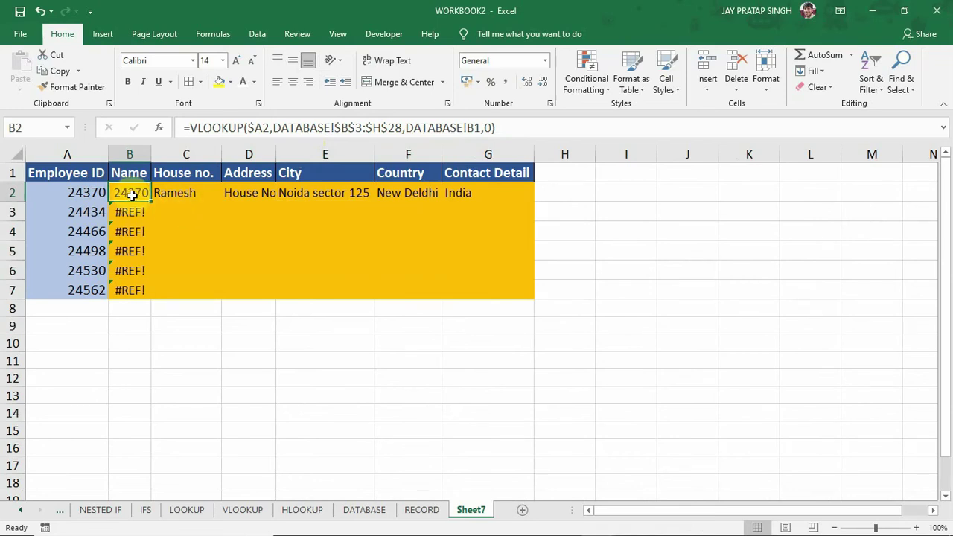
double_click(131, 191)
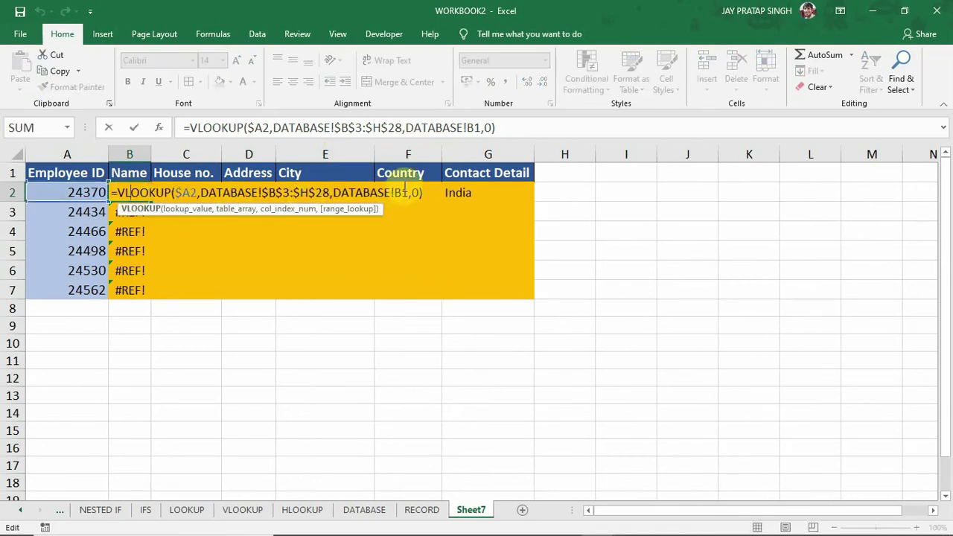
click(217, 192)
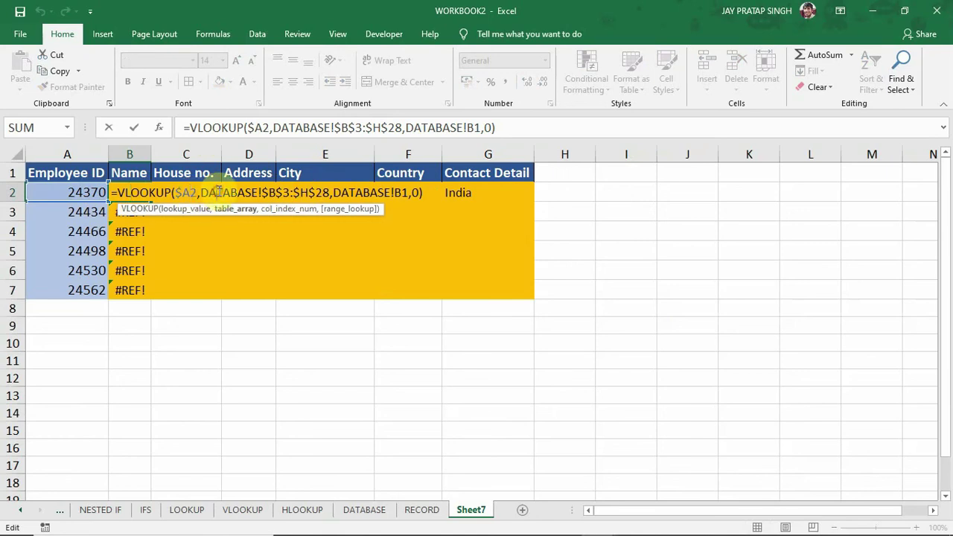
click(364, 191)
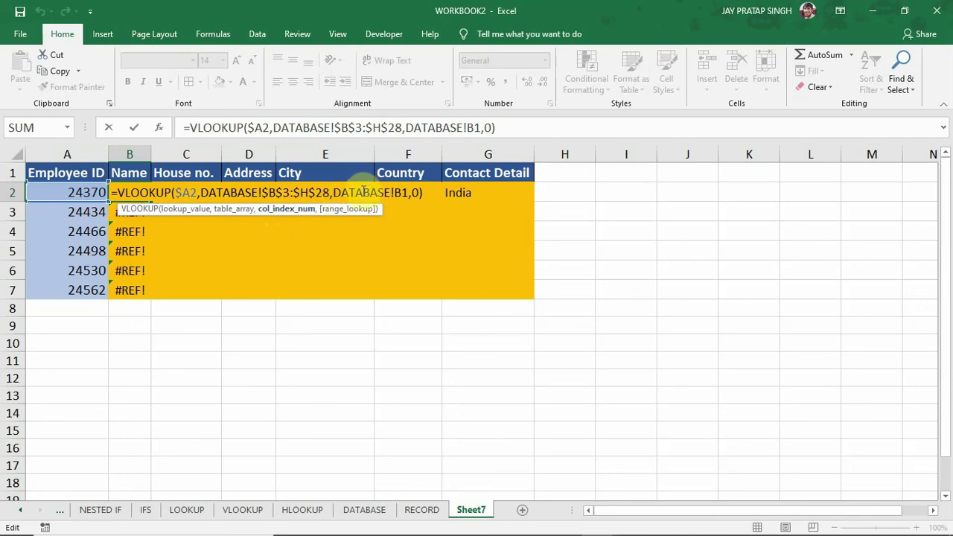
key(Return)
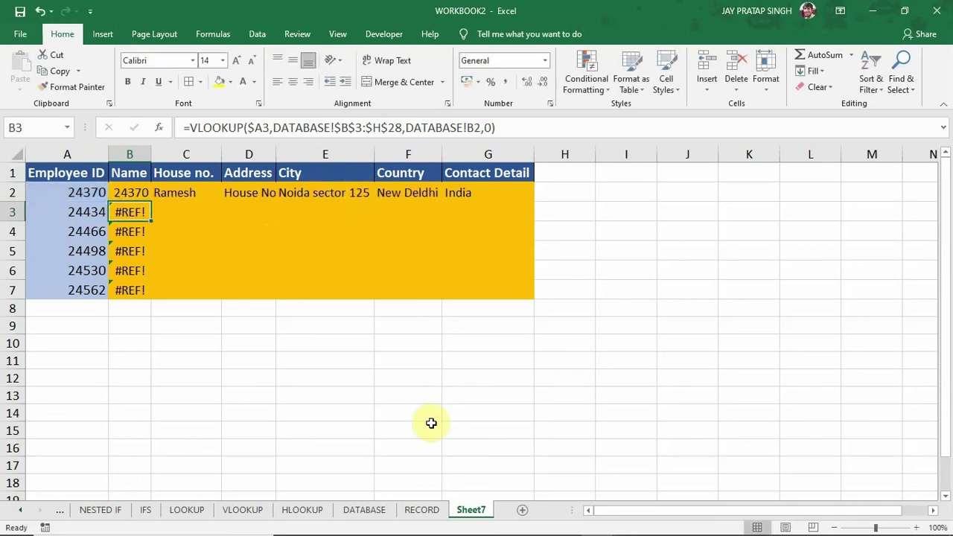
click(364, 509)
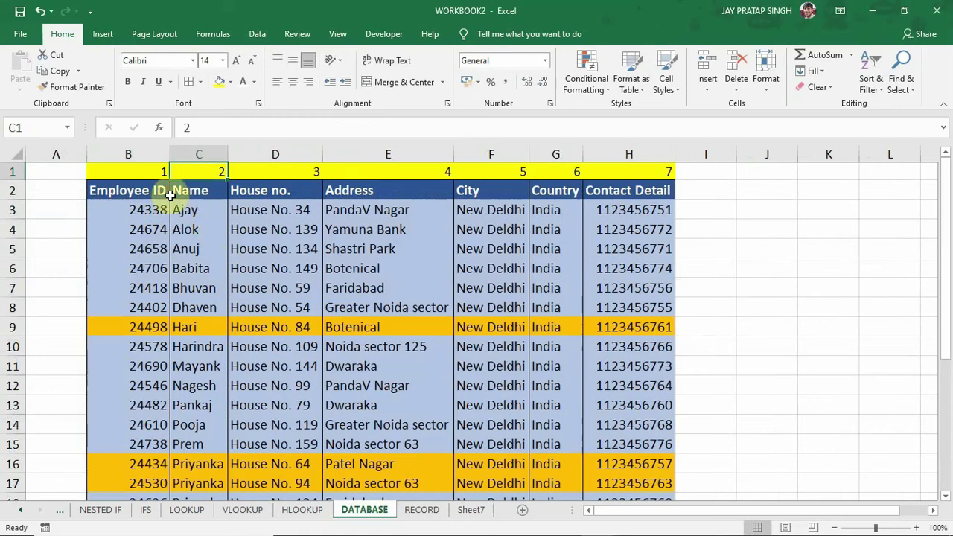
click(152, 174)
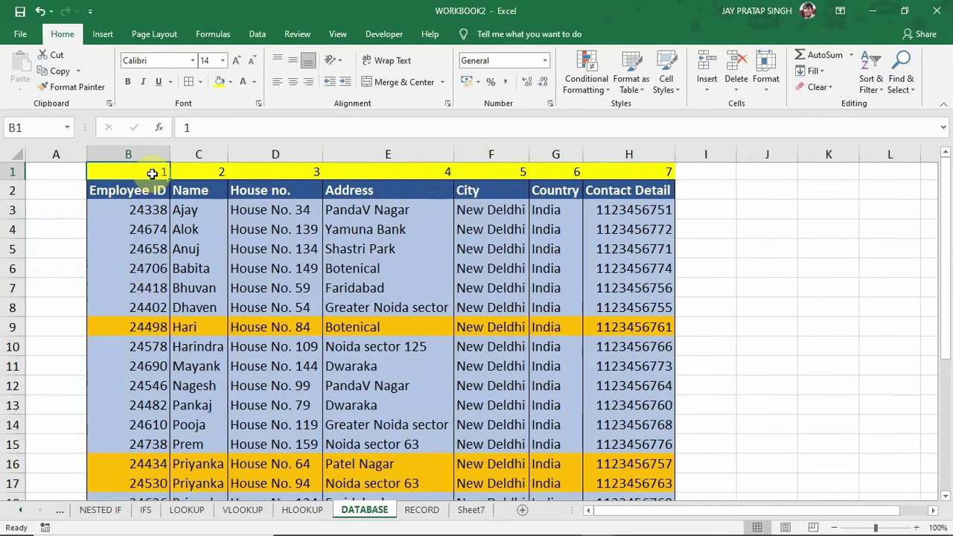
click(202, 174)
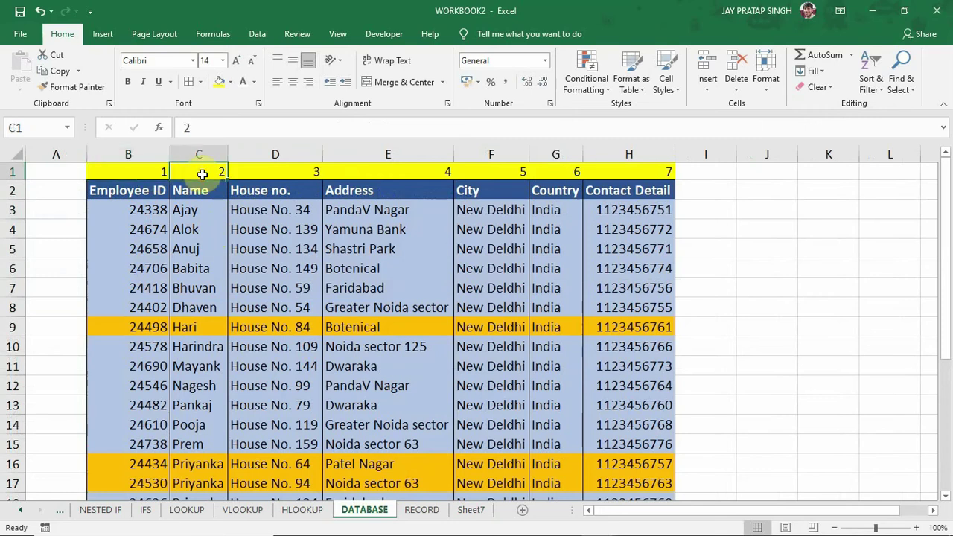
- Replace the column index argument of the VLOOKUP in Sheet7 cell B2 with DATABASE!C1 and enter the formula
click(472, 510)
double_click(128, 192)
drag(333, 192, 409, 192)
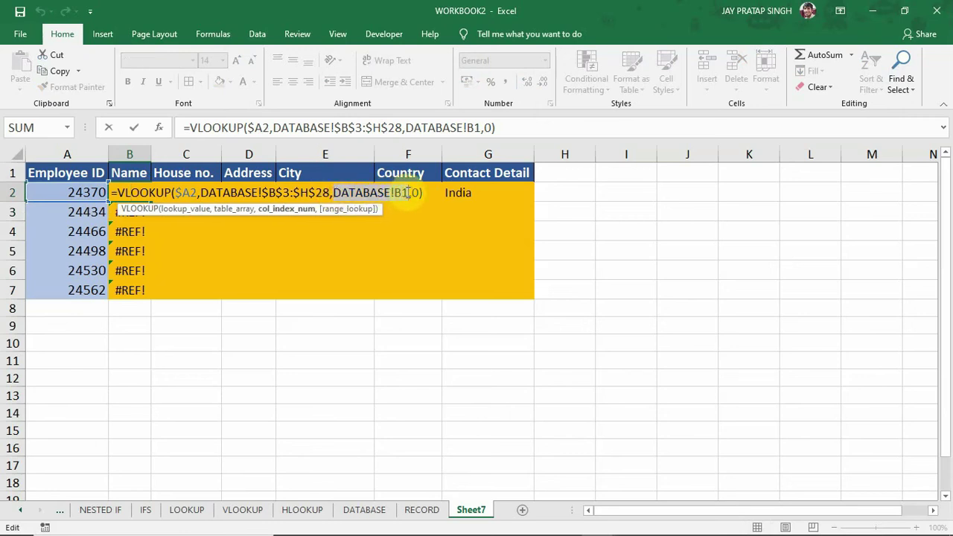
key(BackSpace)
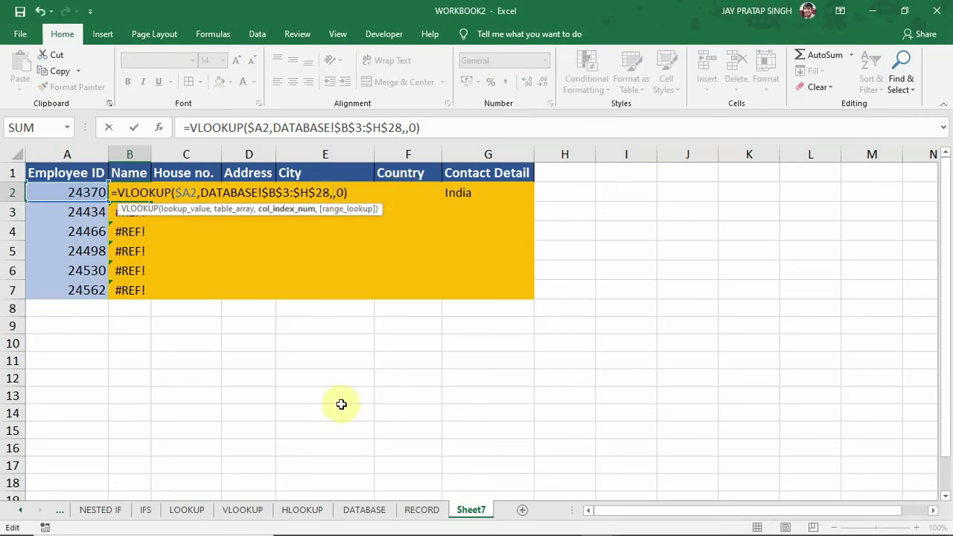
click(364, 510)
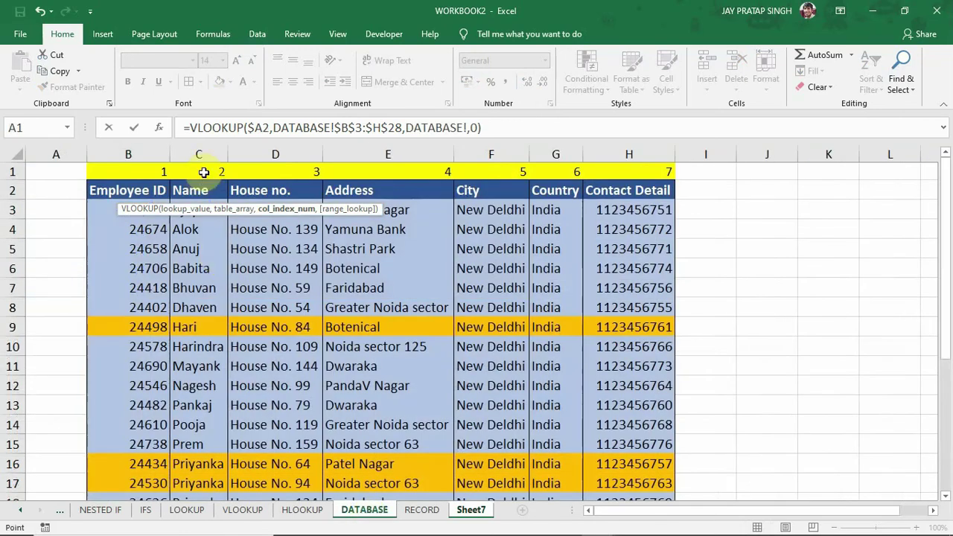
click(205, 171)
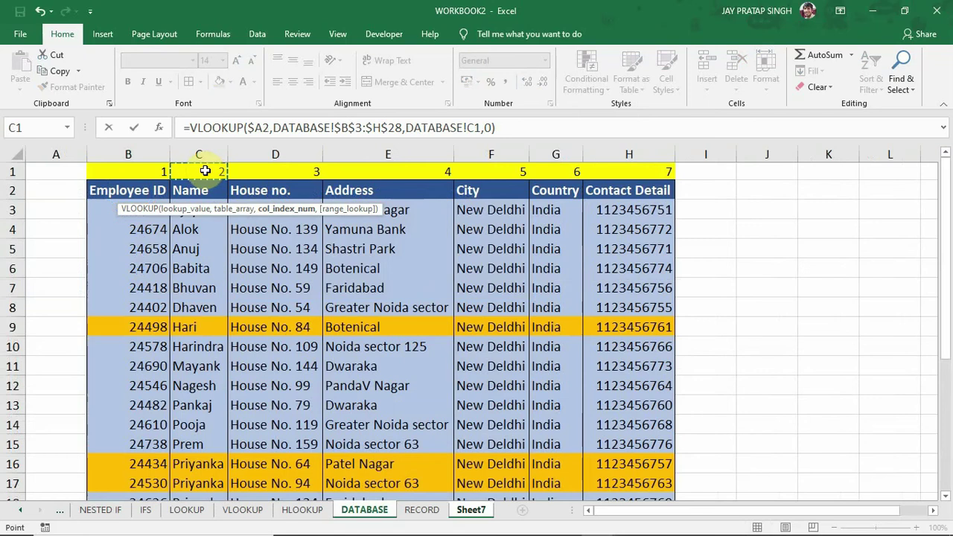
key(Return)
- Copy the B2 formula down to B7 and across row 2 to G2, and autofit all column widths
click(138, 191)
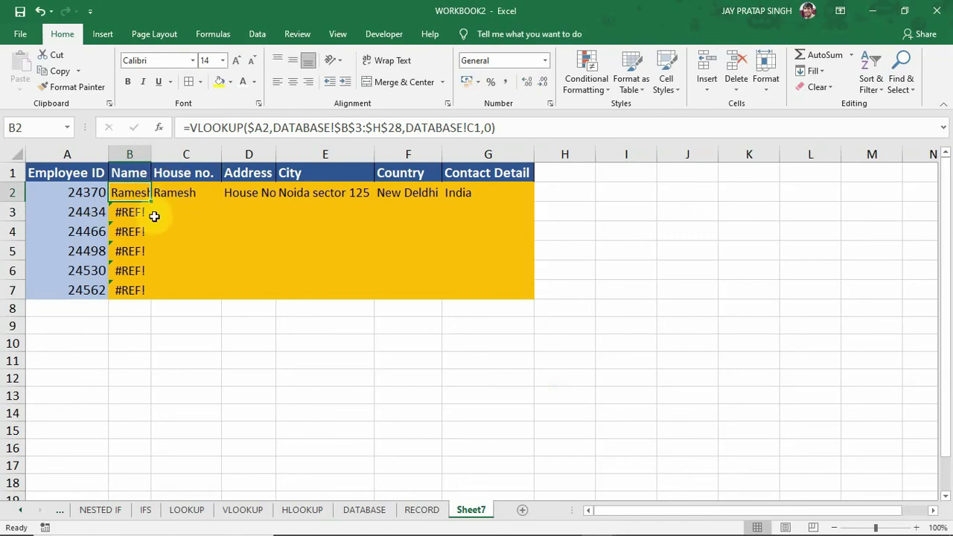
double_click(151, 201)
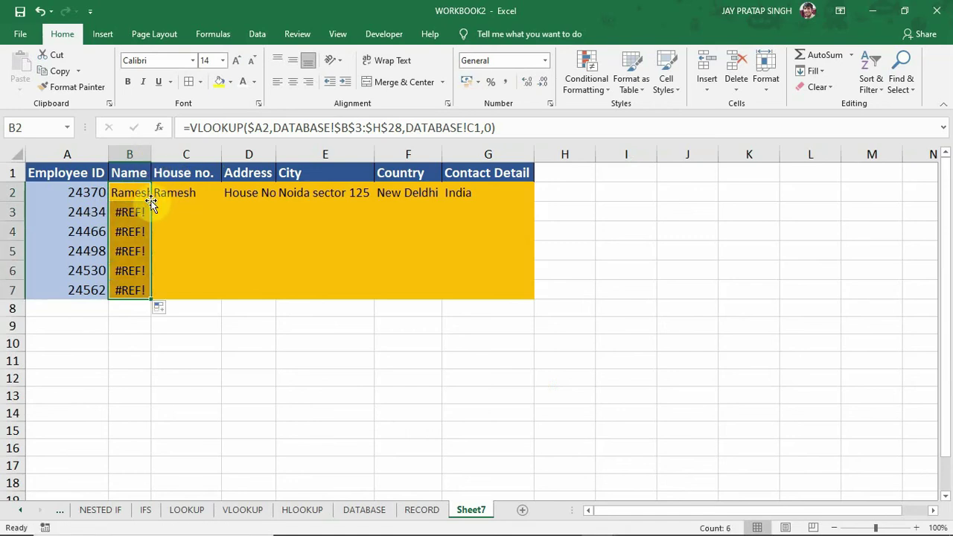
click(151, 200)
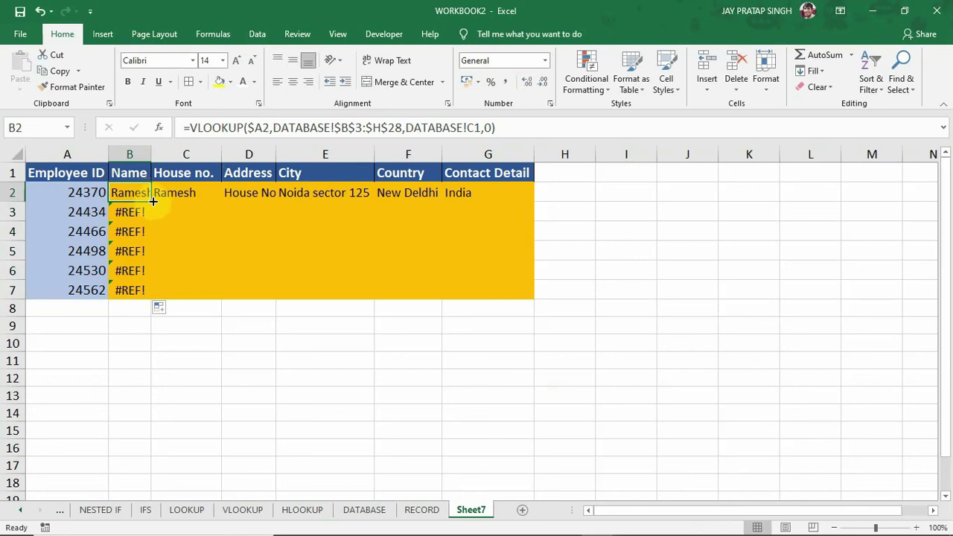
drag(152, 202, 504, 209)
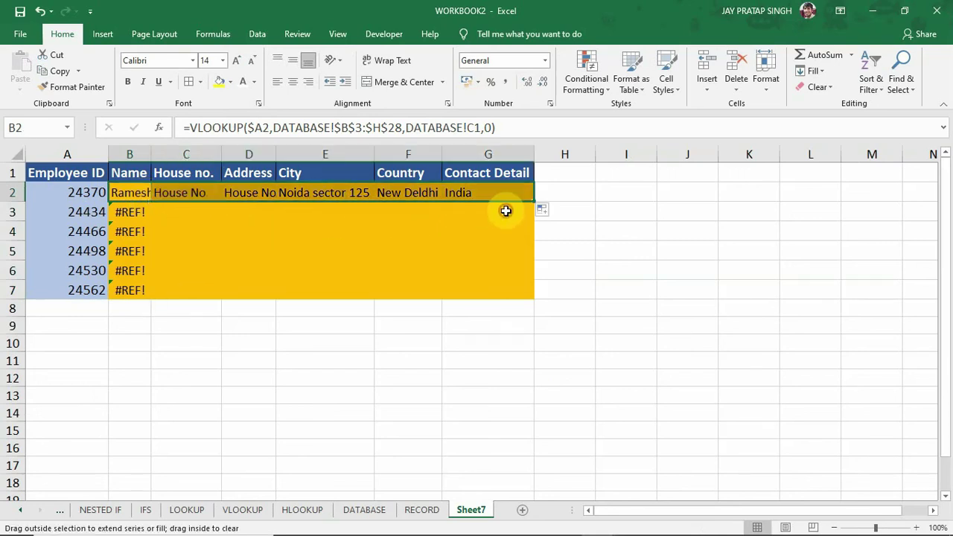
click(17, 154)
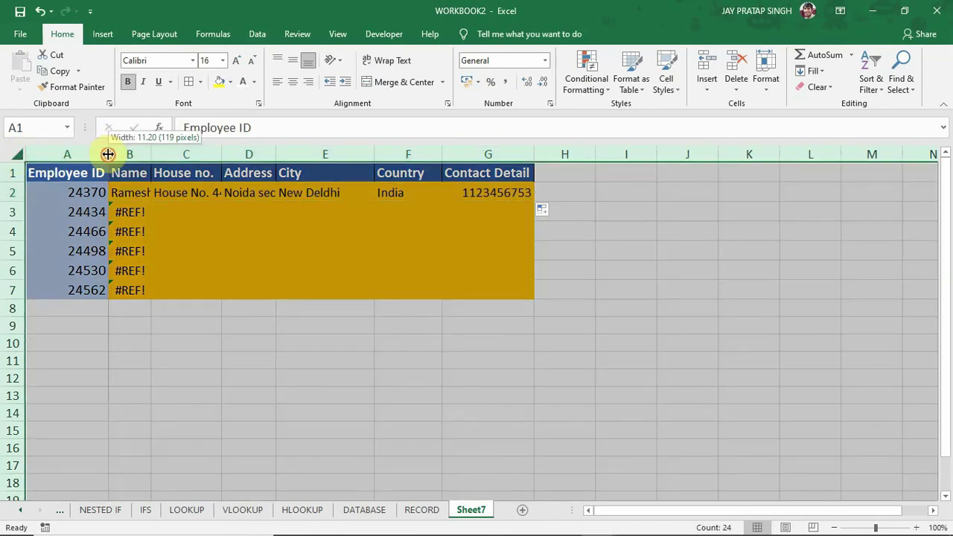
double_click(108, 154)
- Check the column index references in the row 2 formulas from B2 to G2
click(146, 193)
click(184, 194)
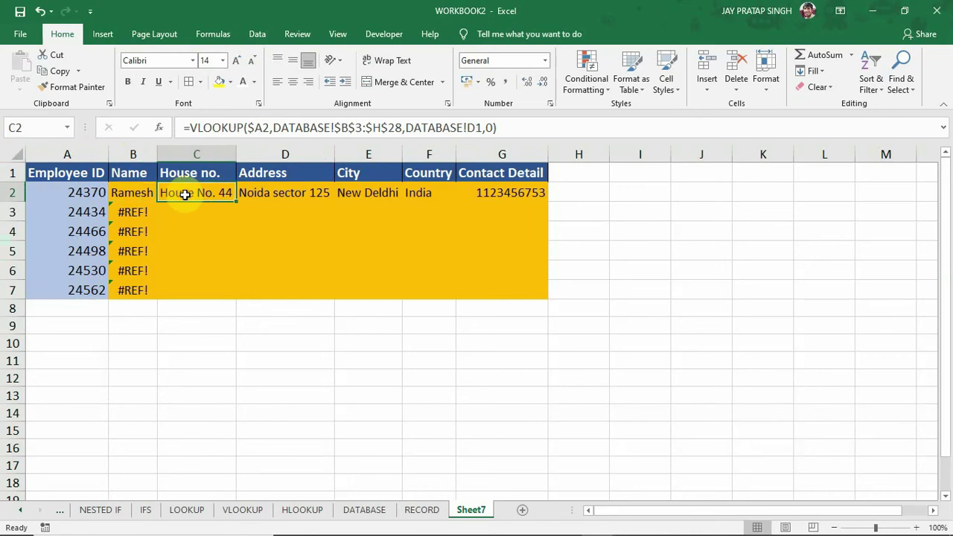
click(258, 192)
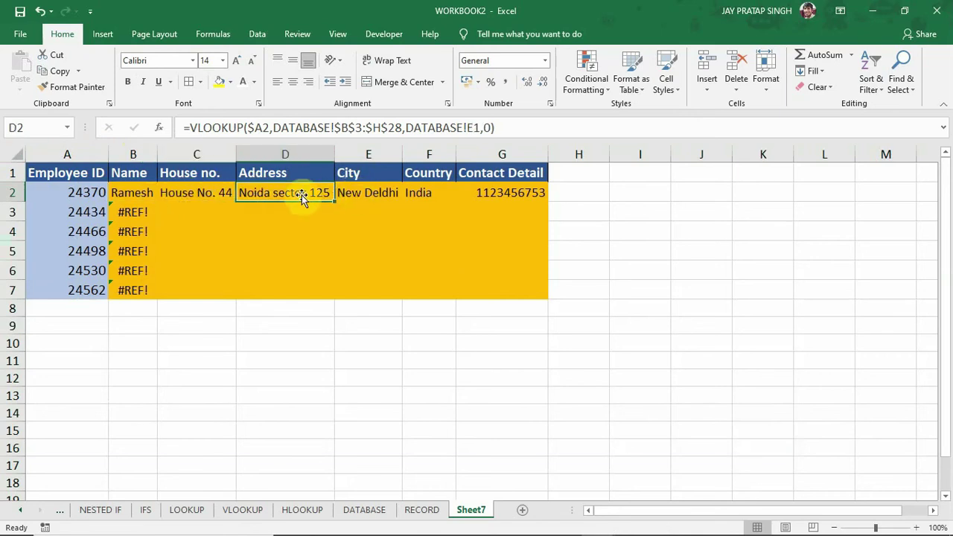
click(351, 193)
click(422, 192)
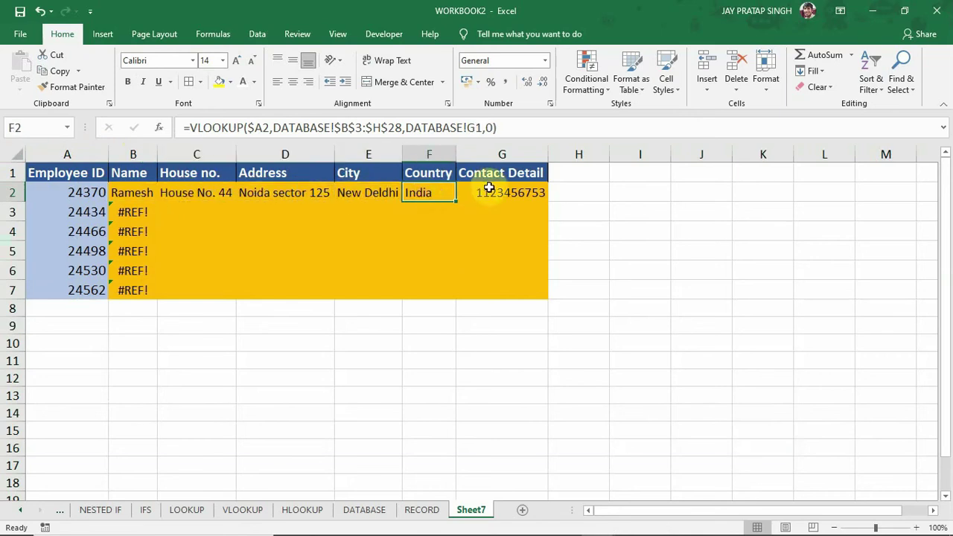
click(494, 193)
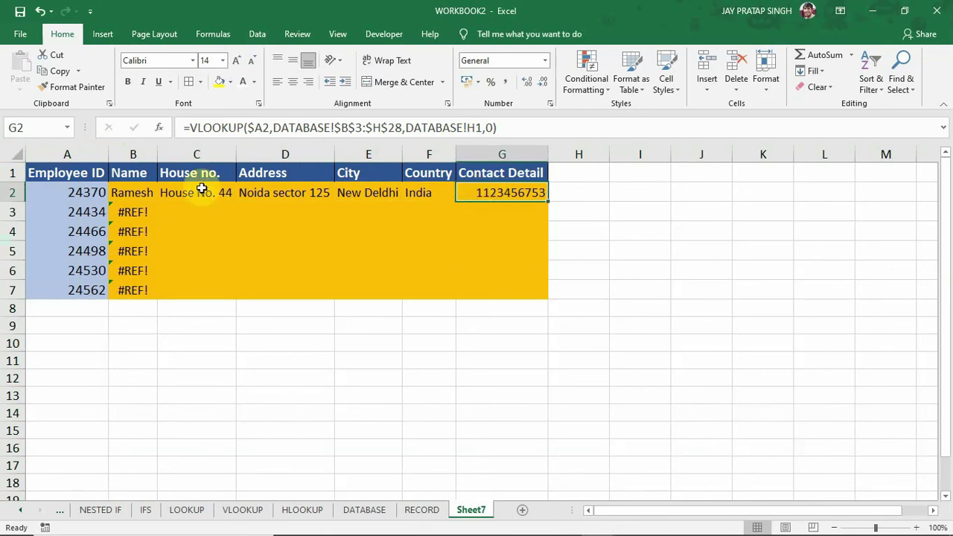
- Fill the row 2 formulas in B2:G2 down to row 7
click(146, 189)
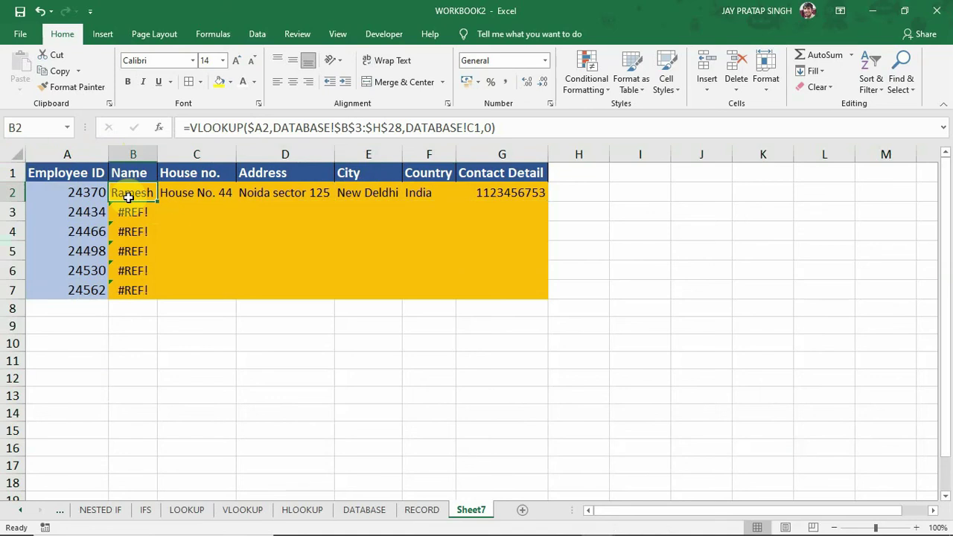
drag(128, 197, 506, 195)
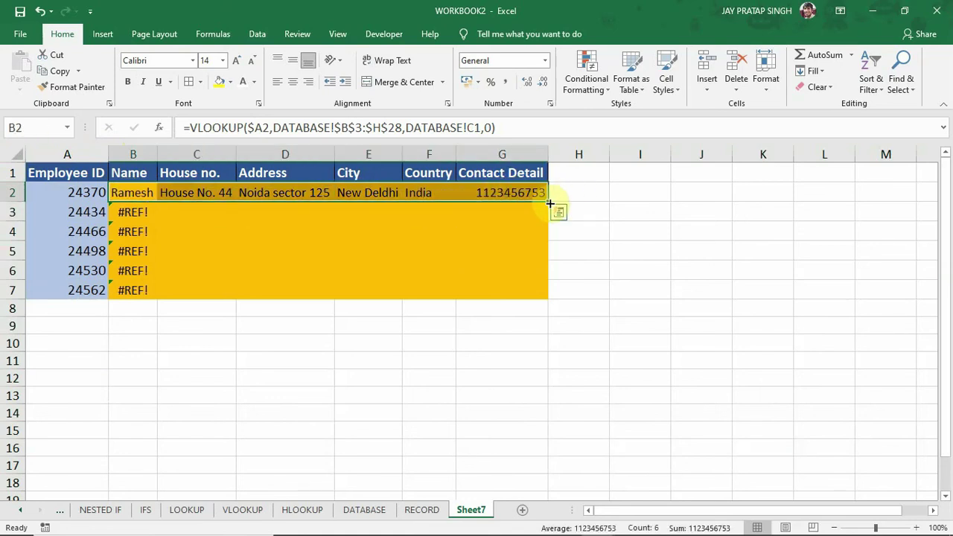
drag(549, 202, 548, 295)
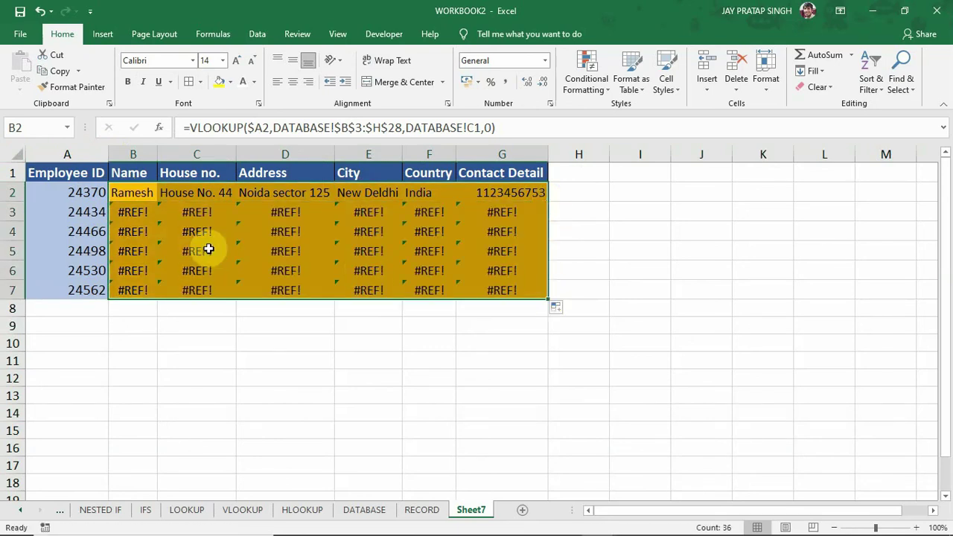
- Examine the VLOOKUP arguments in B3 and compare its column index reference with cells C1 and C2 on the DATABASE sheet
click(136, 212)
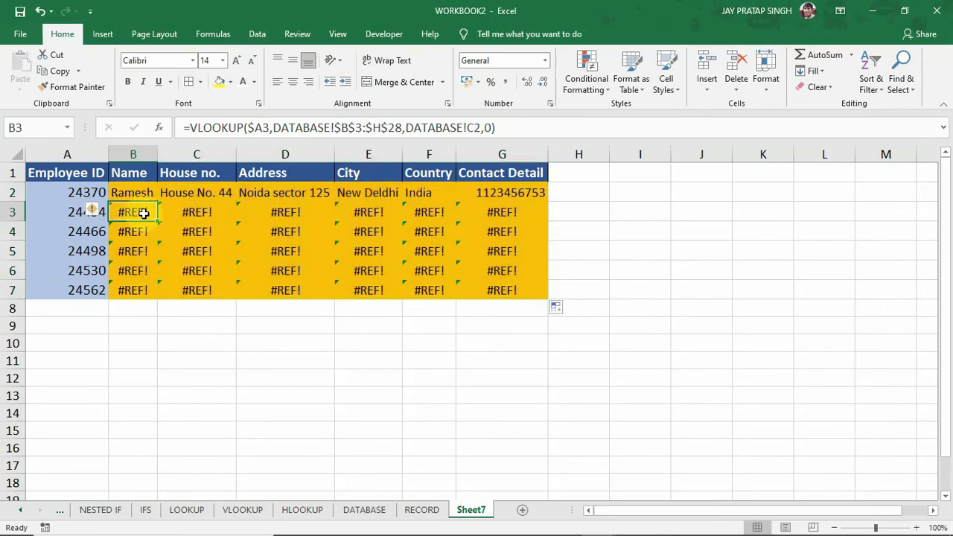
double_click(136, 213)
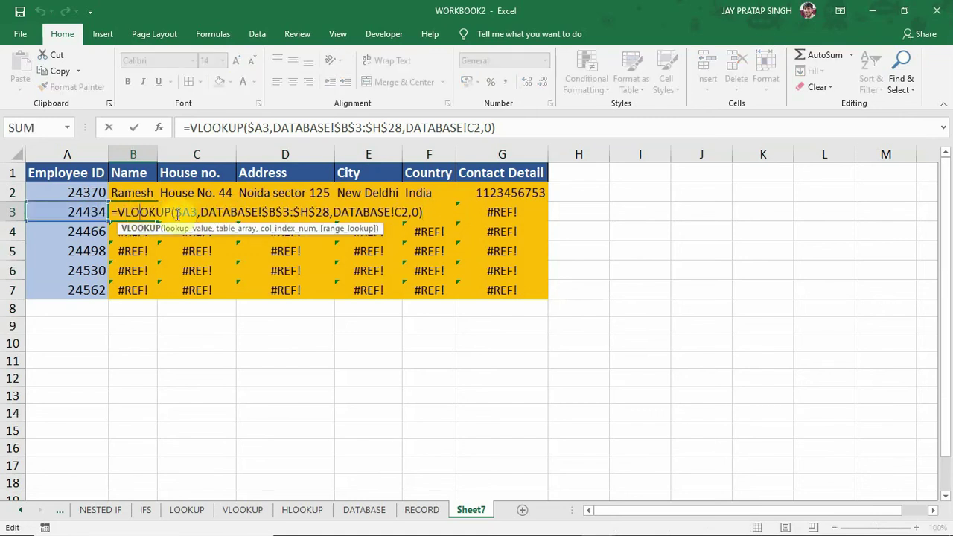
click(182, 213)
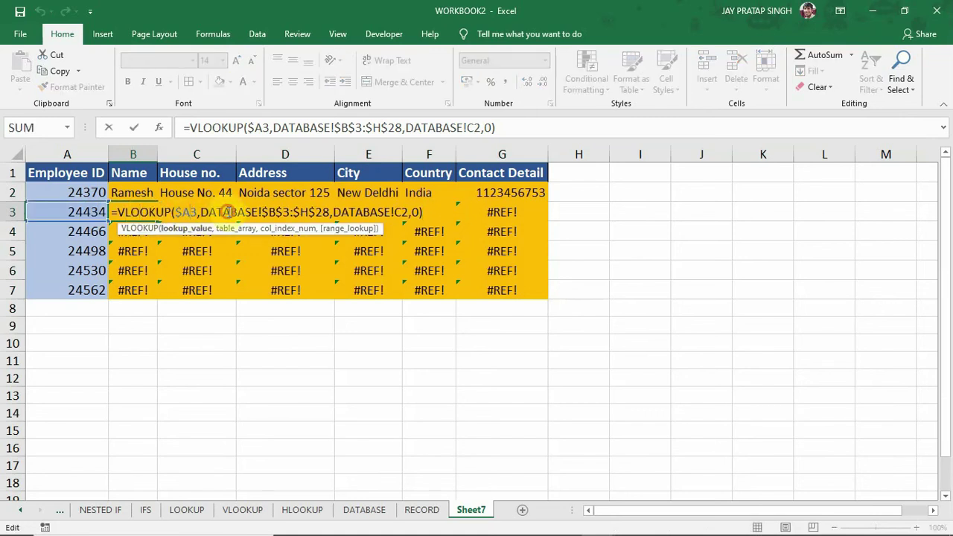
click(228, 212)
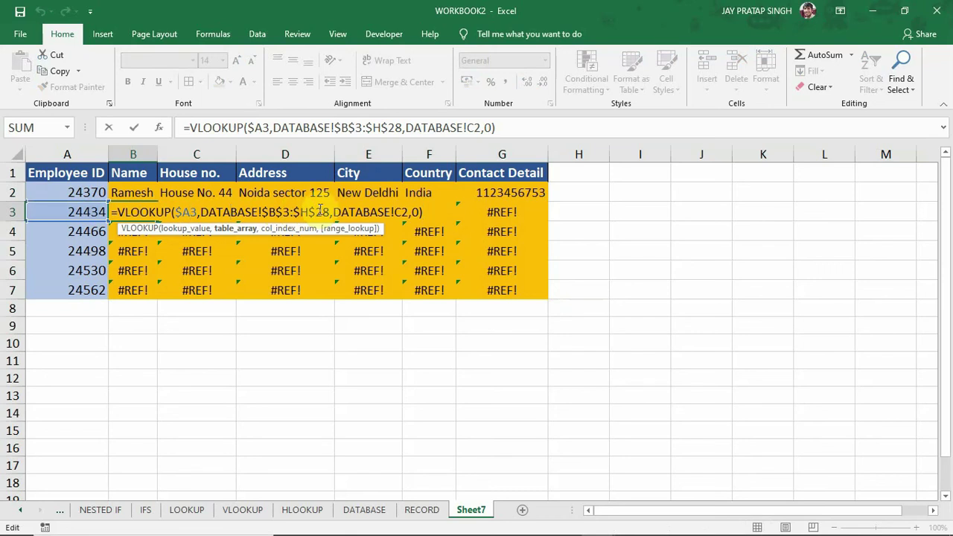
click(359, 212)
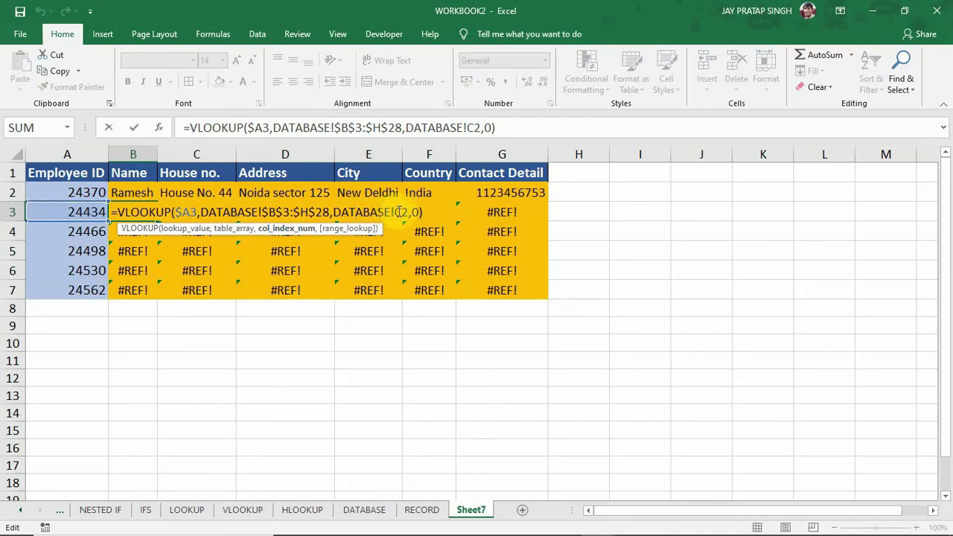
key(Return)
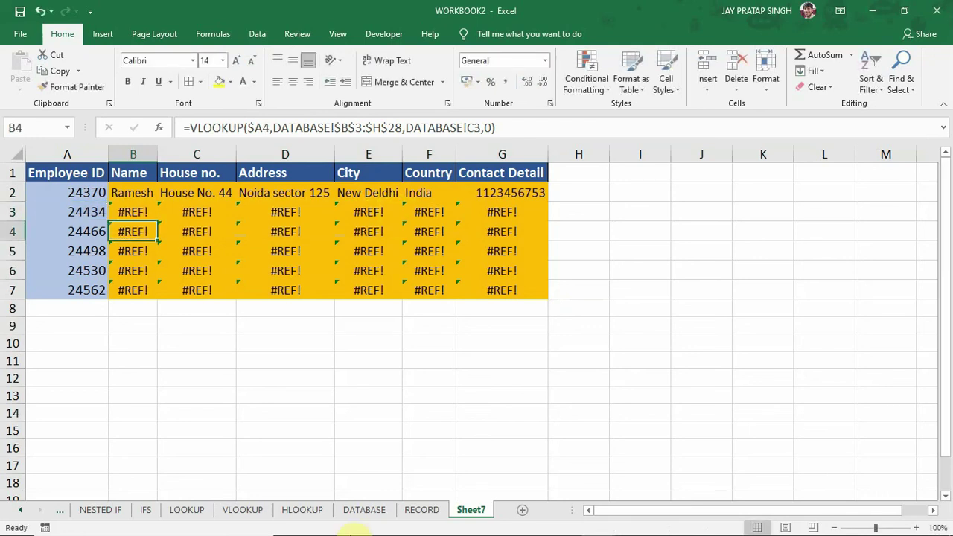
click(365, 510)
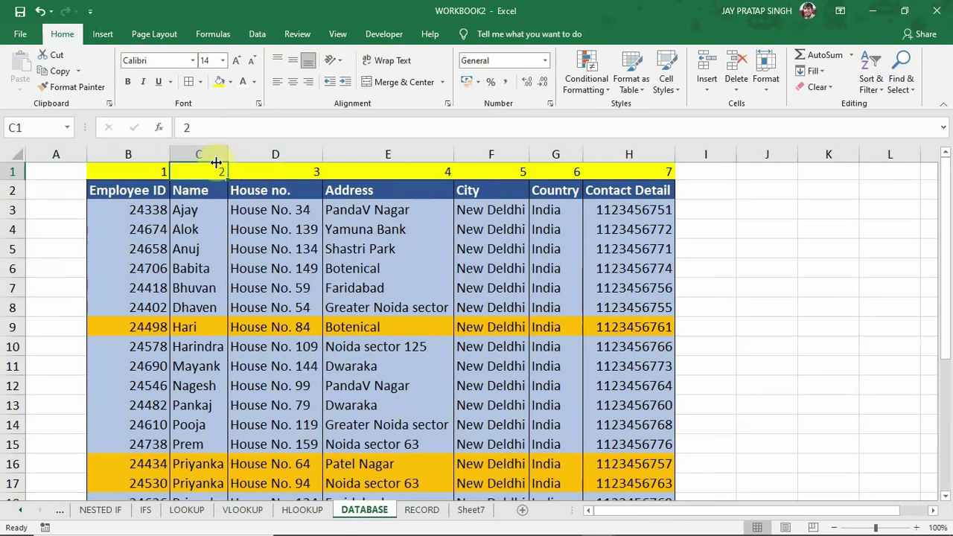
click(199, 191)
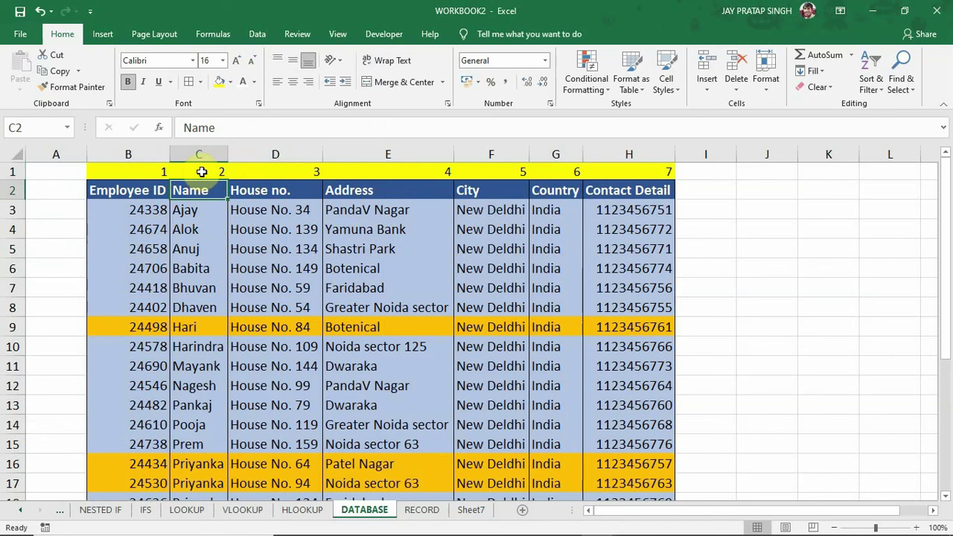
click(201, 172)
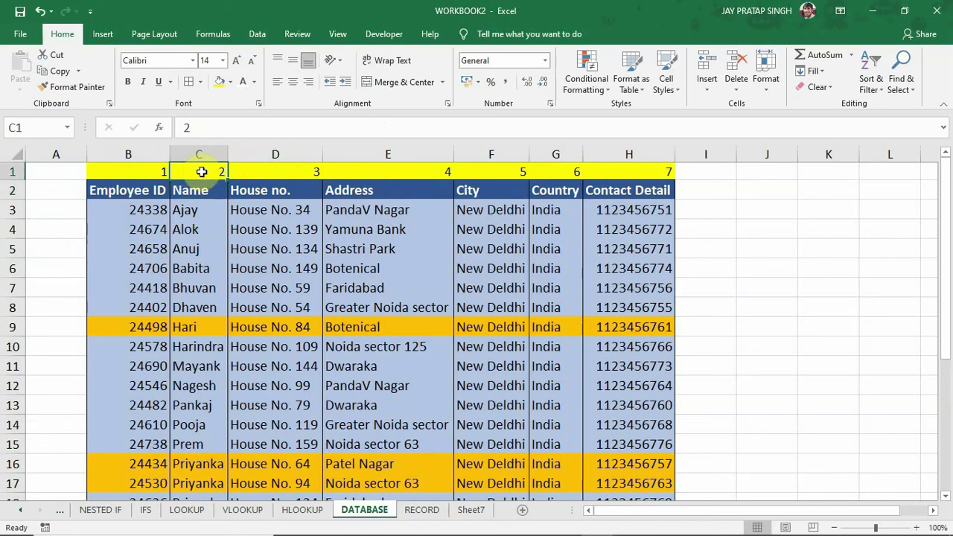
key(Down)
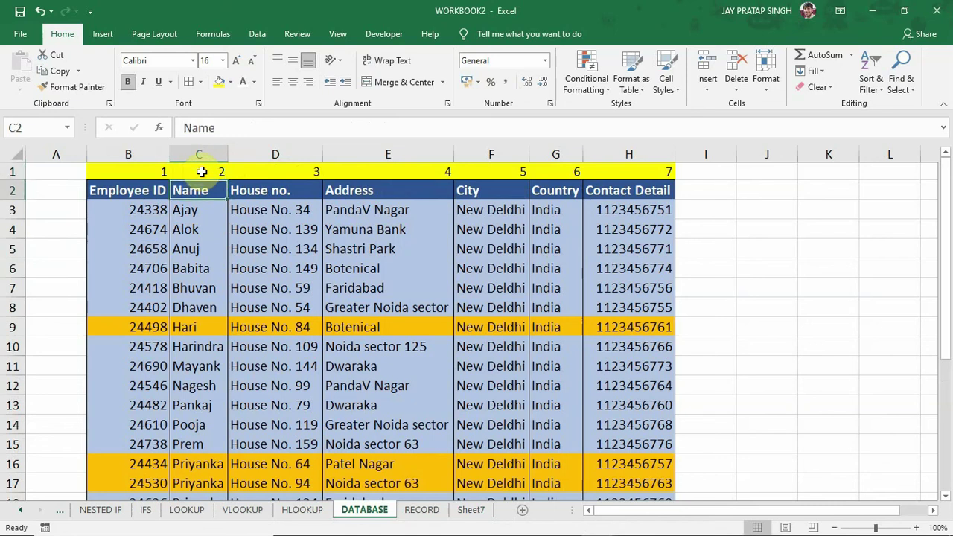
click(471, 511)
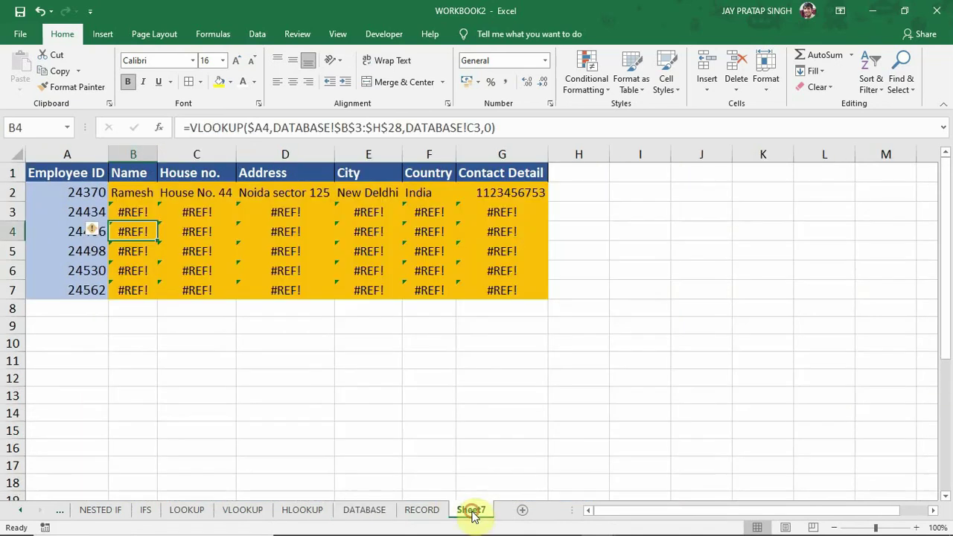
- Check the column index references in the copied formulas in B5 and B6 of Sheet7
double_click(133, 250)
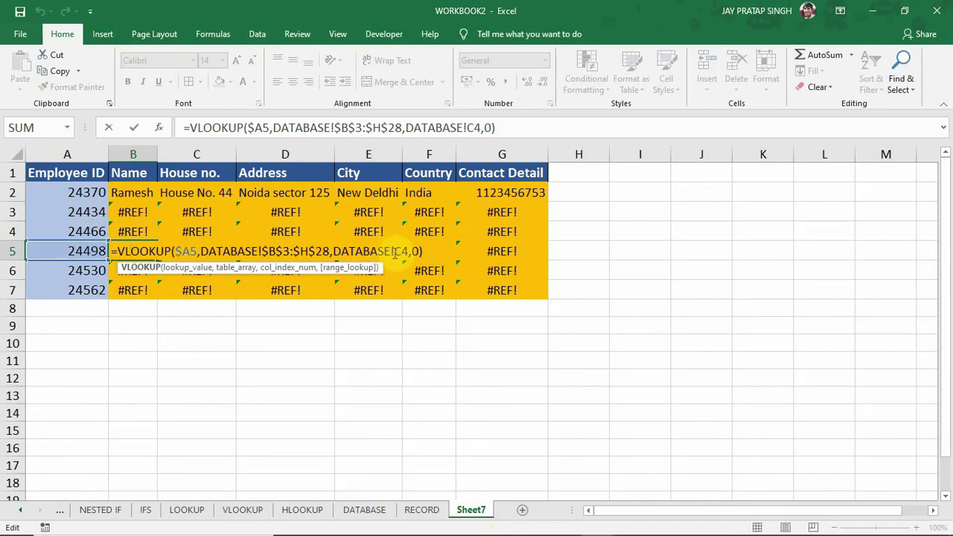
key(Return)
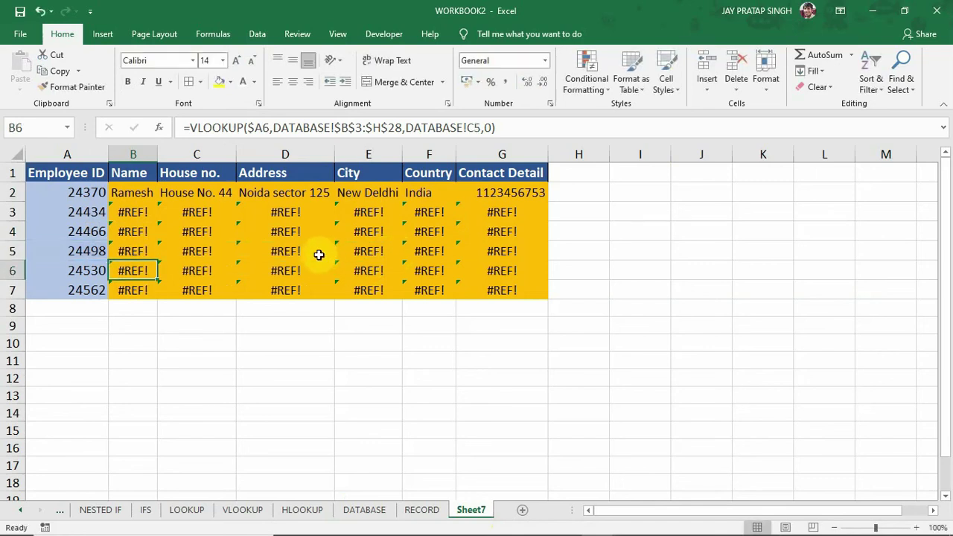
double_click(124, 274)
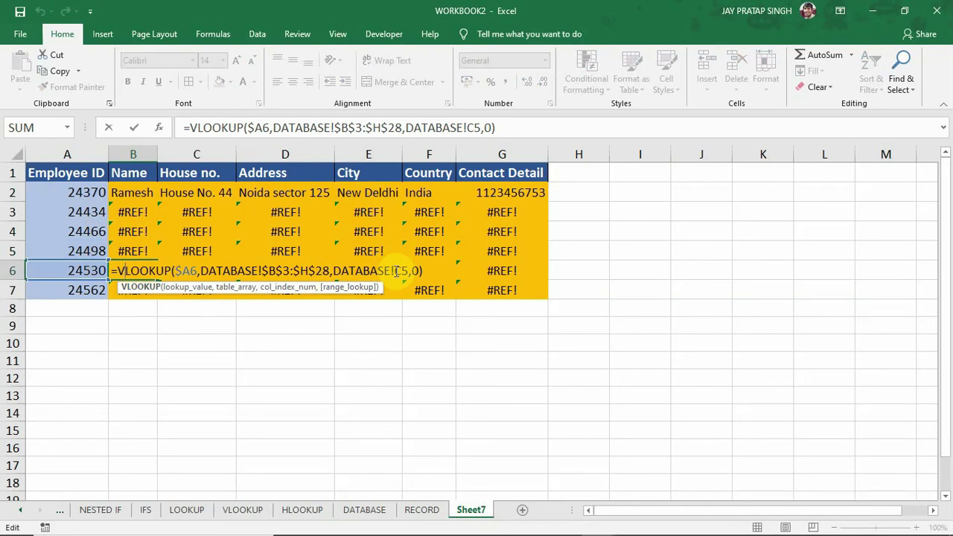
key(Return)
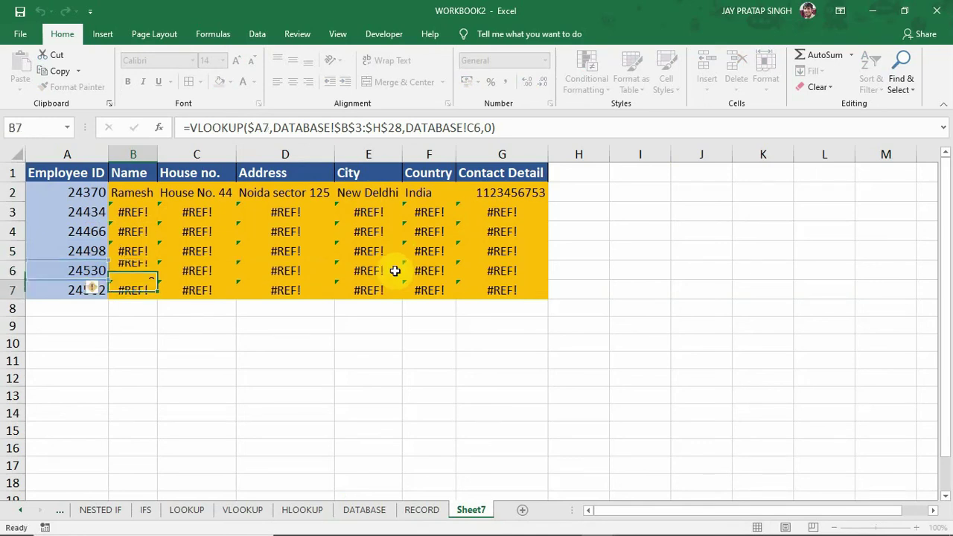
- Lock only the row of the column index reference in the B2 VLOOKUP formula, making it DATABASE!C$1
double_click(133, 193)
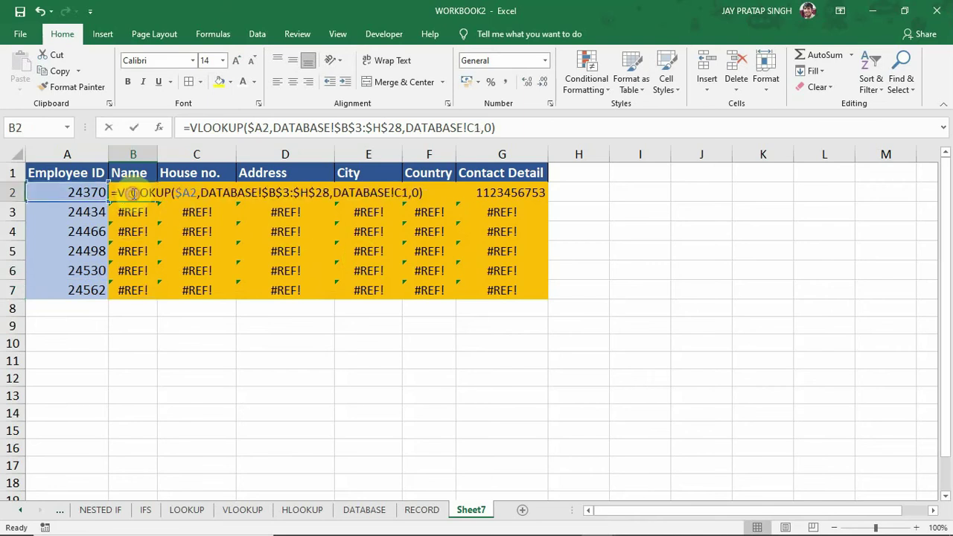
click(402, 192)
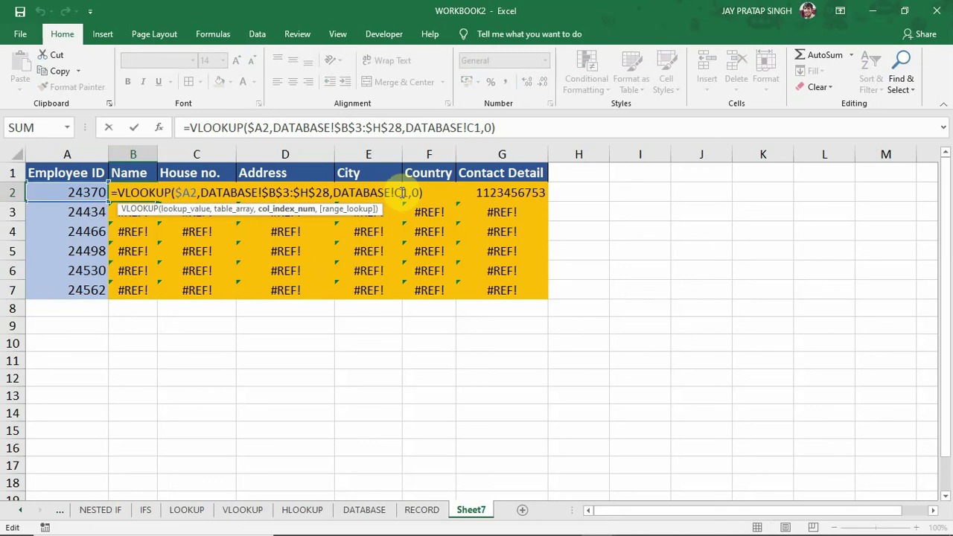
text($)
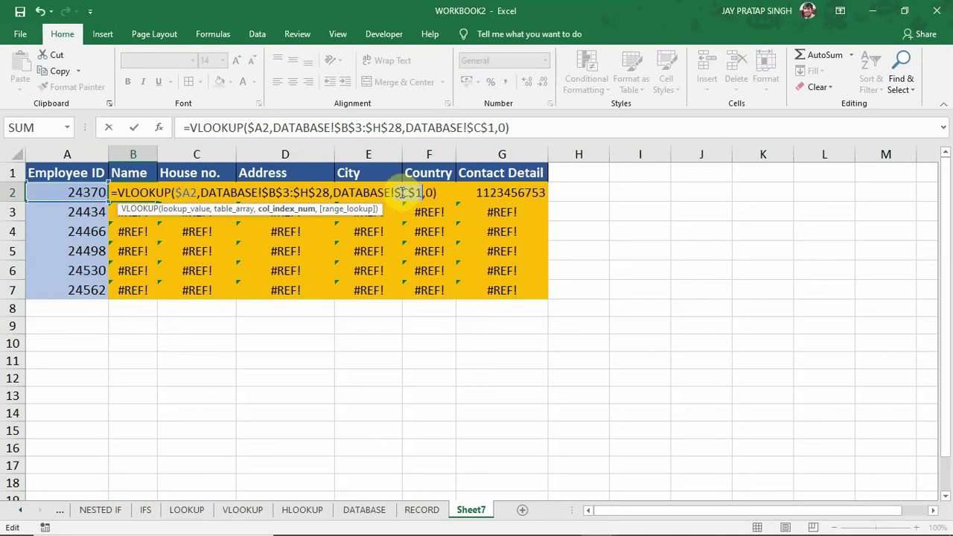
key(F4)
key(F4)
key(F4)
key(F4)
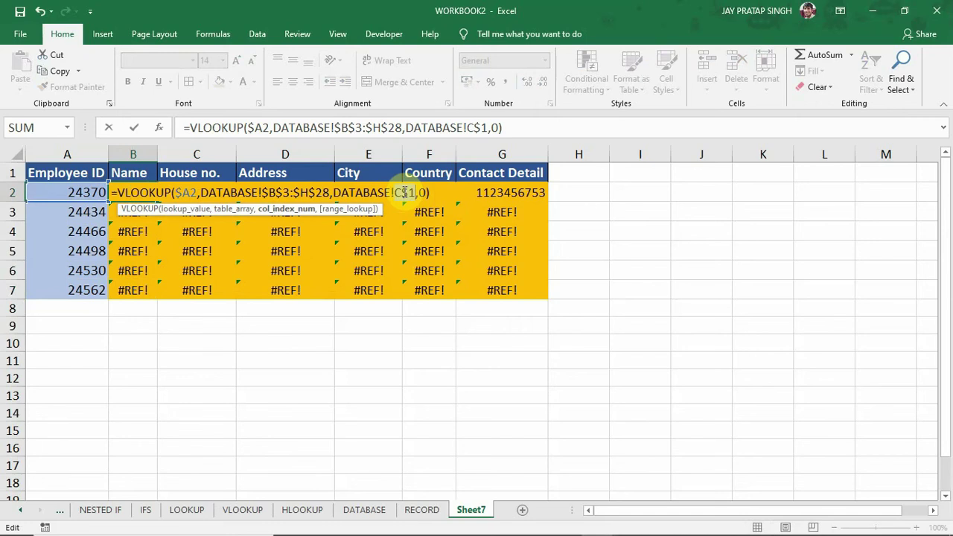
key(Return)
- Fill the B2 formula down to row 7 and across to column G, covering B2:G7
drag(133, 193, 137, 286)
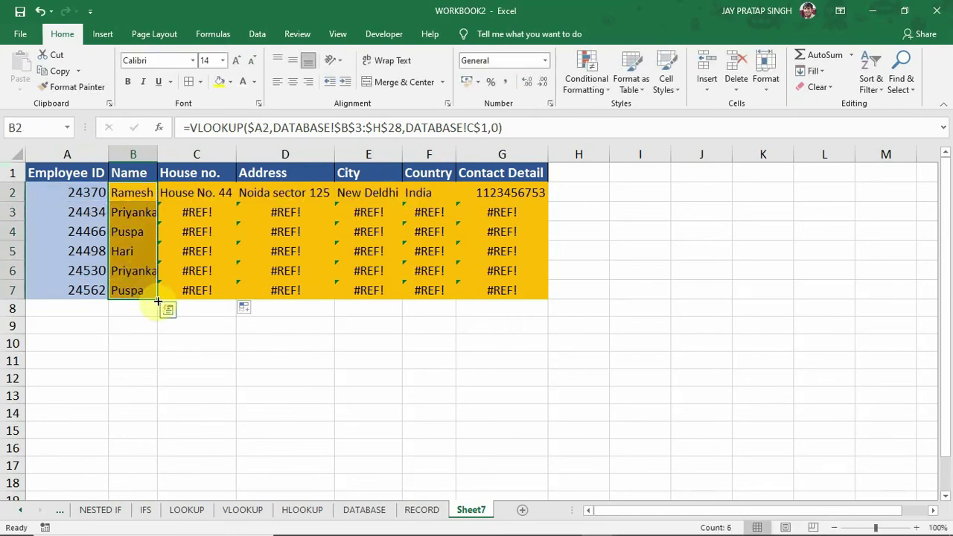
drag(157, 300, 517, 297)
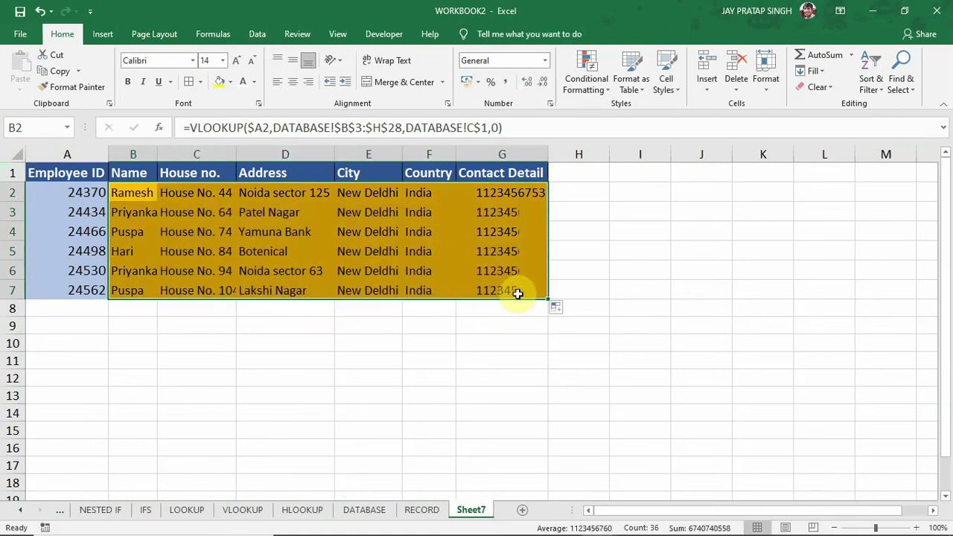
- Check the B2 formula on Sheet7 against the column numbers in B1 to E1 of the DATABASE sheet
click(141, 194)
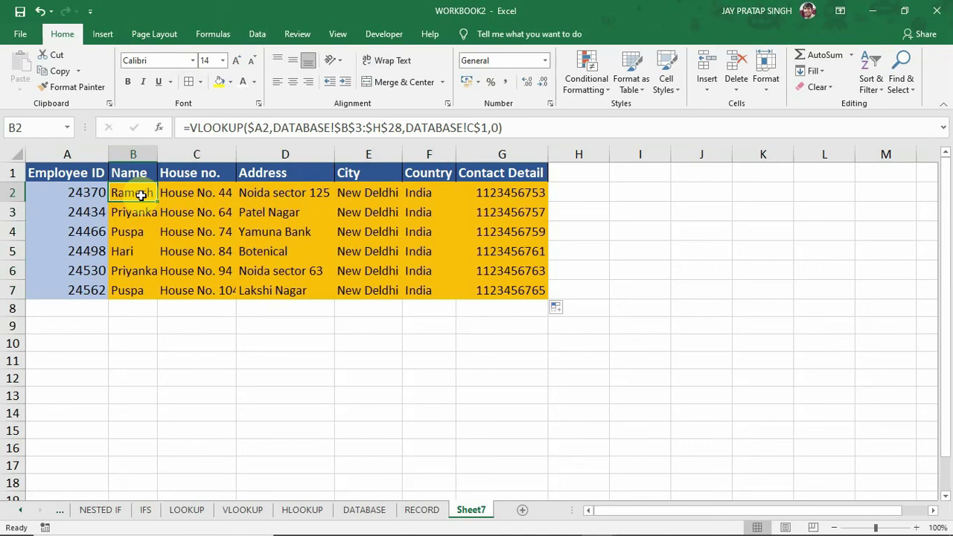
click(354, 510)
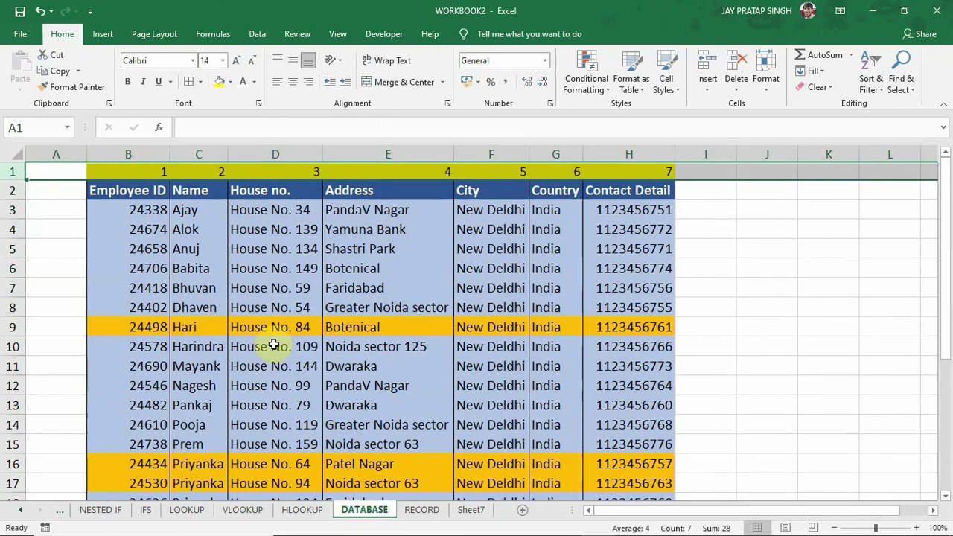
click(128, 172)
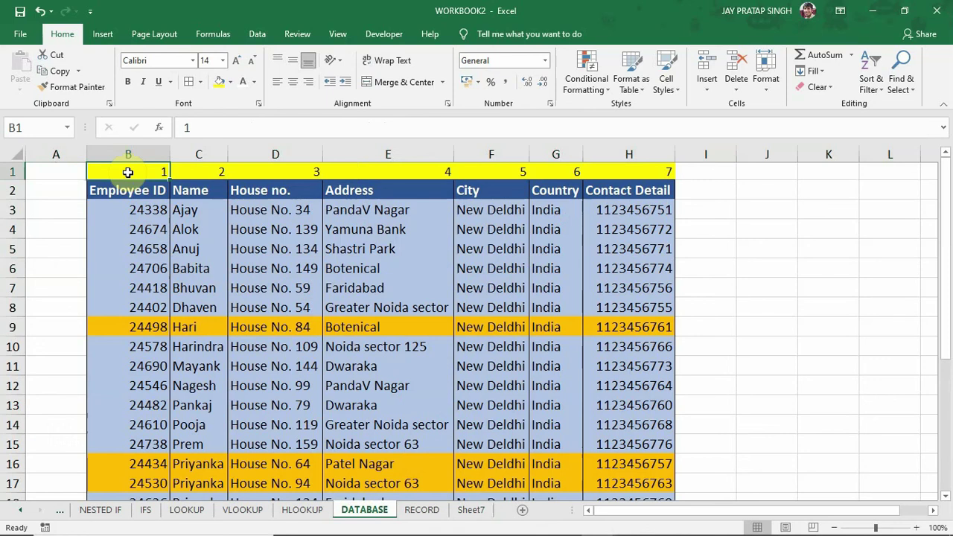
key(Right)
key(Right)
key(Right)
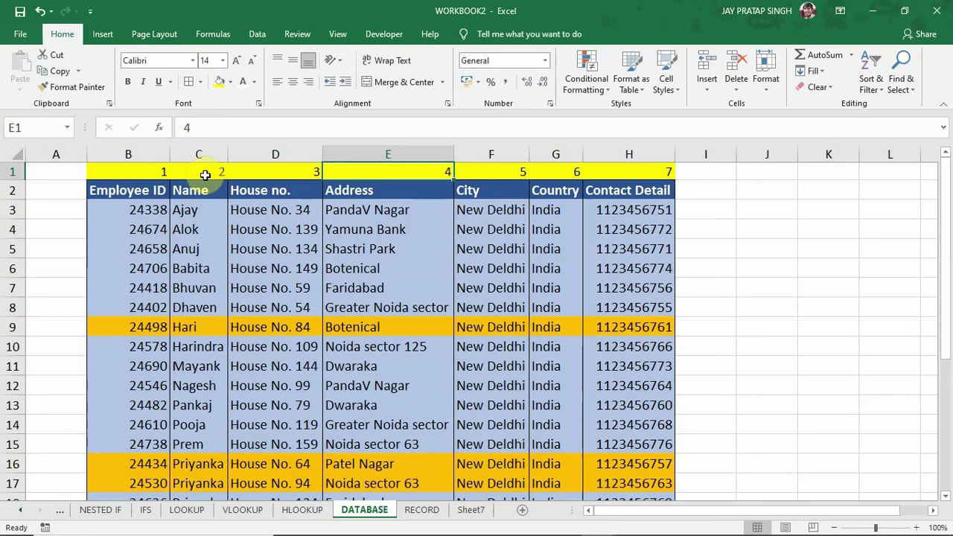